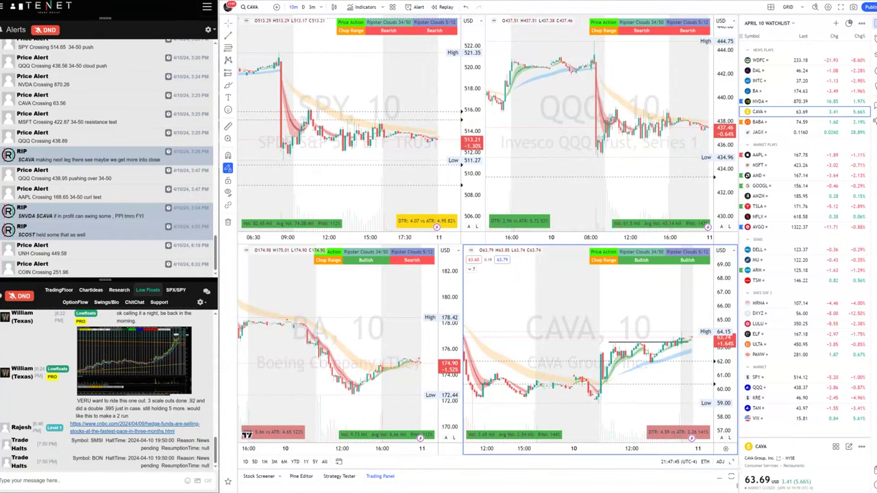
{"action": "left_click", "coordinate": [353, 461]}
{"action": "left_click", "coordinate": [441, 450]}
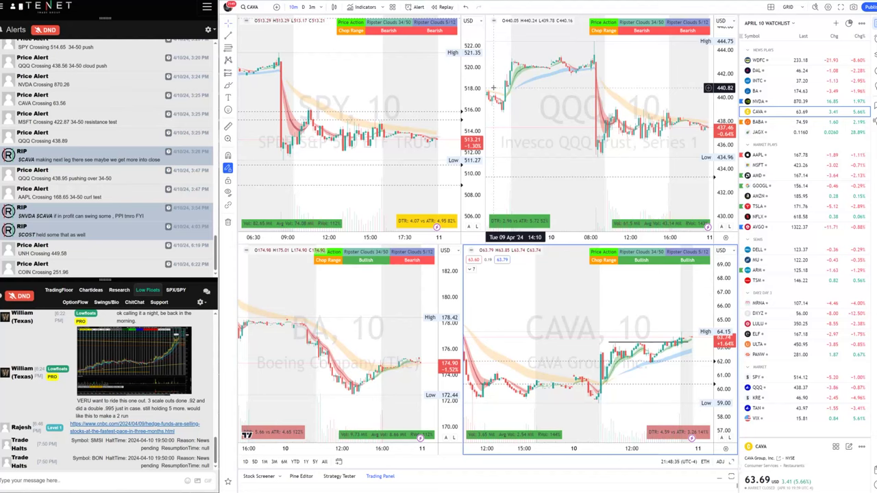
Step: Open the TradingFloor chat room, enlarge the chat pane and review the earlier messages from the session
{"action": "left_click", "coordinate": [59, 290]}
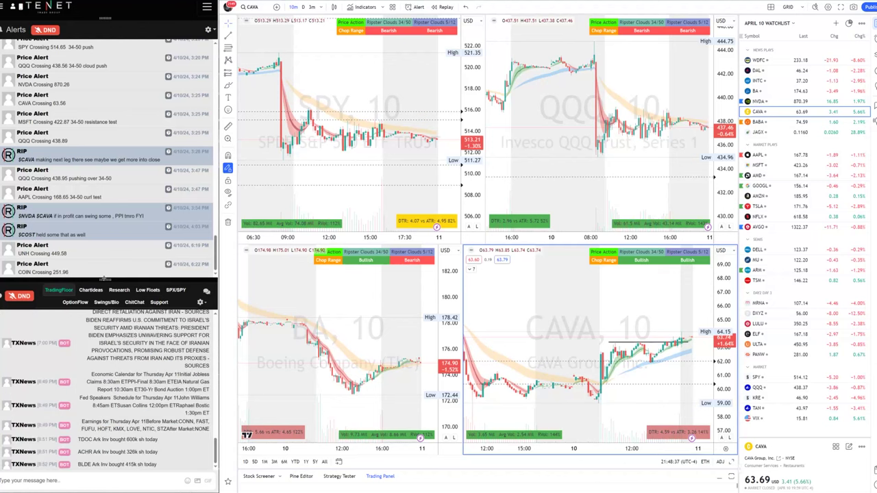
{"action": "left_click_drag", "start_coordinate": [104, 279], "coordinate": [105, 185]}
{"action": "scroll", "coordinate": [144, 294], "scroll_direction": "up", "scroll_amount": 5}
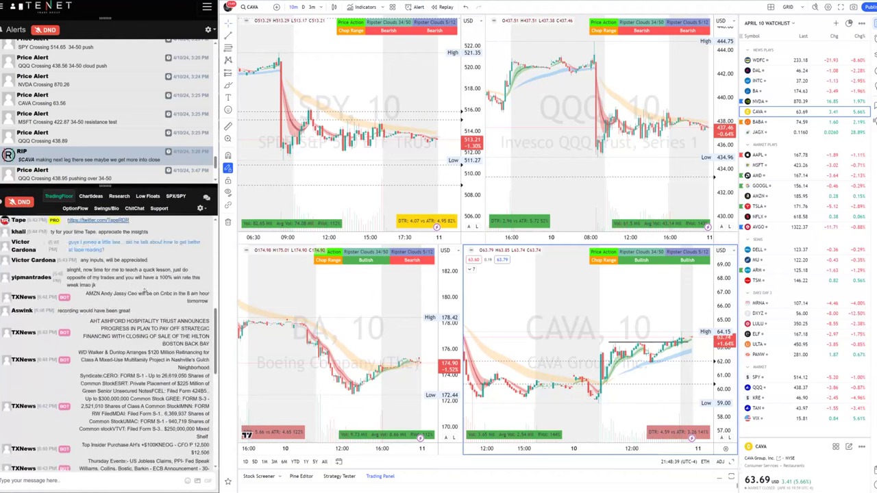
{"action": "scroll", "coordinate": [144, 294], "scroll_direction": "up", "scroll_amount": 10}
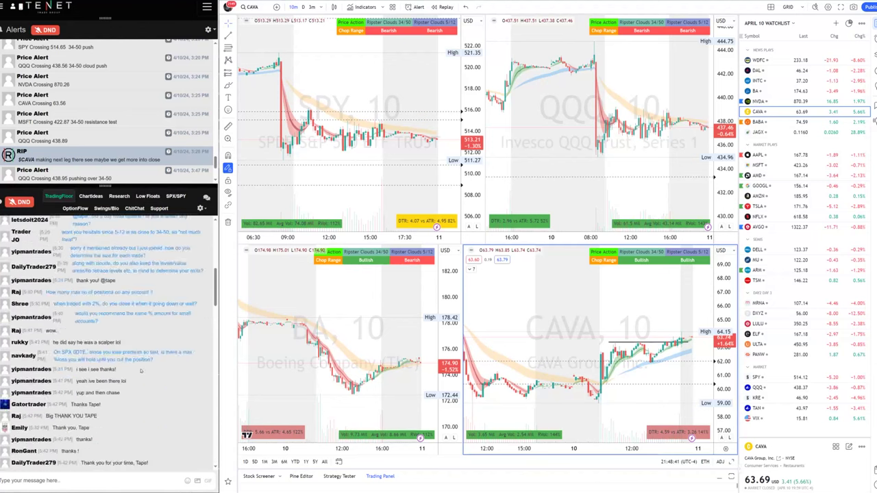
{"action": "scroll", "coordinate": [141, 371], "scroll_direction": "up", "scroll_amount": 10}
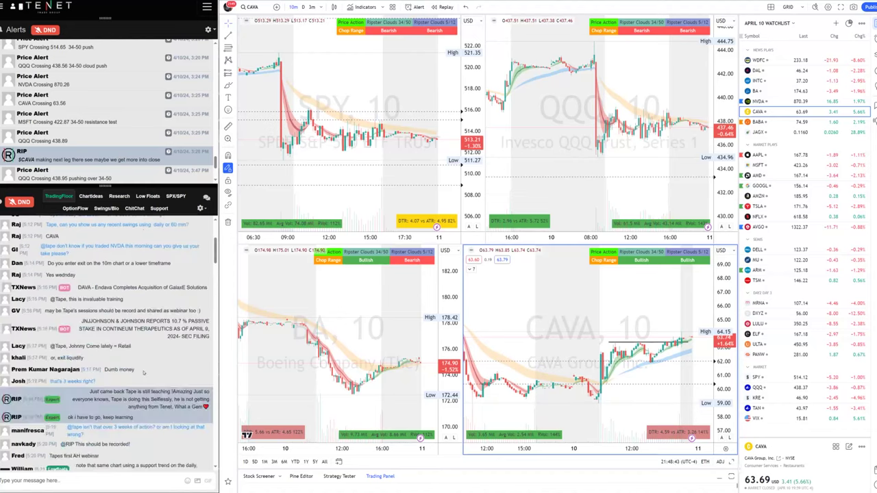
{"action": "scroll", "coordinate": [144, 372], "scroll_direction": "down", "scroll_amount": 15}
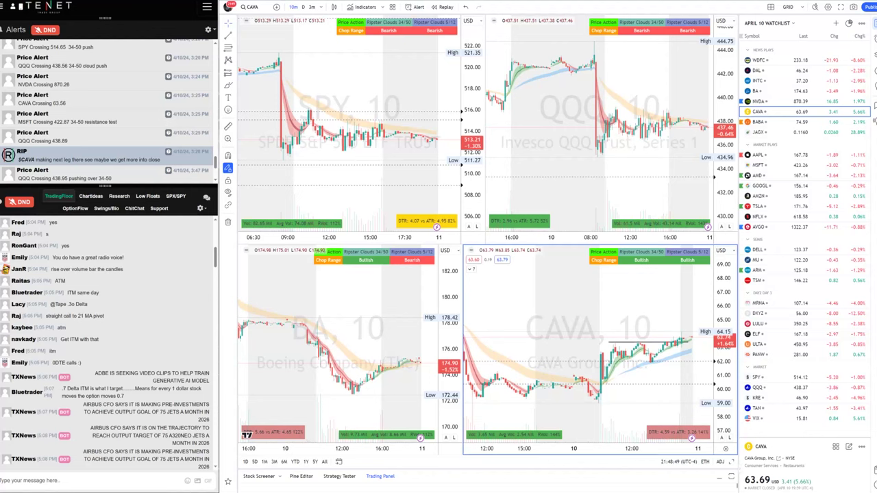
Step: Switch to the DT Rip chart layout and load the NVDA symbol in it
{"action": "left_click", "coordinate": [302, 277]}
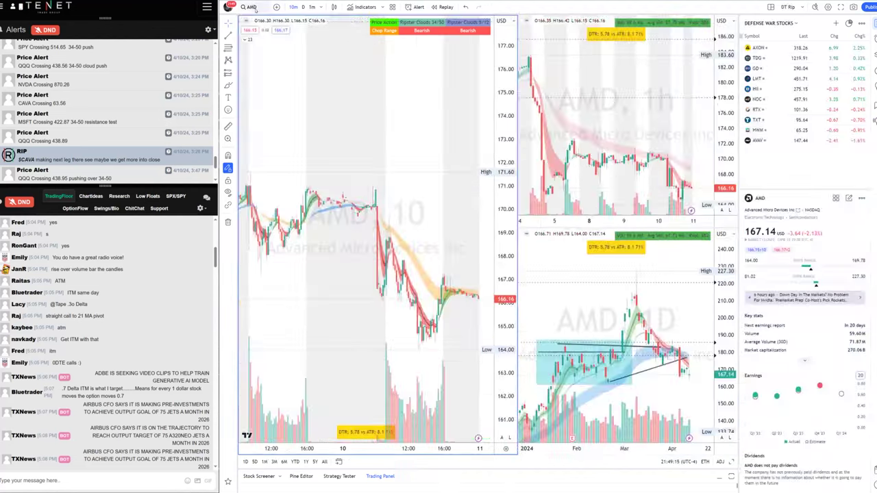
{"action": "left_click", "coordinate": [251, 7]}
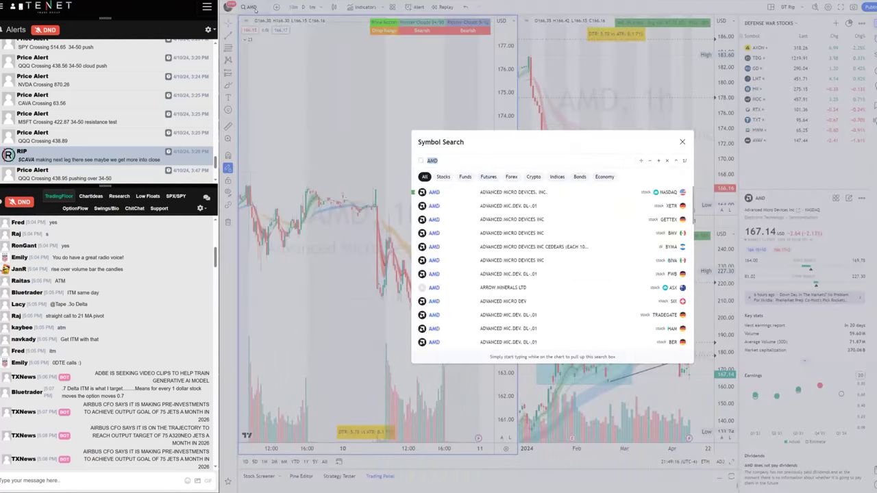
{"action": "key", "text": "Escape"}
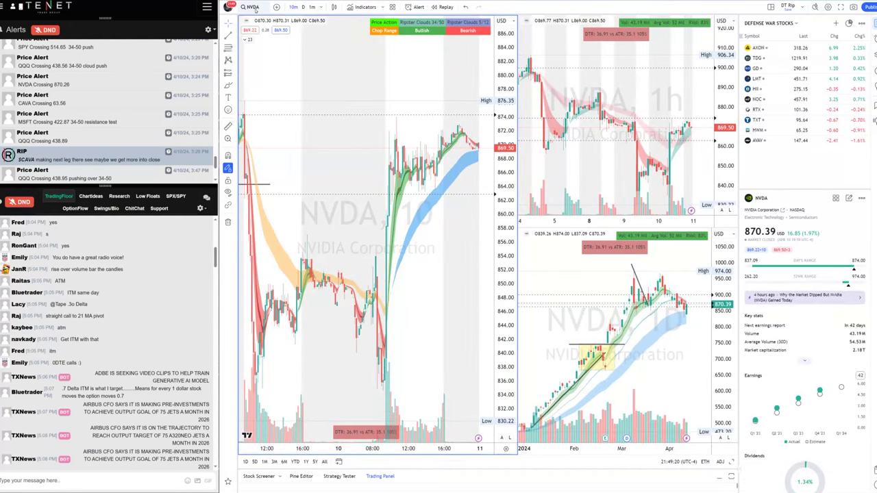
Step: Return to the GRID layout and examine more price history on the SPY 10-minute chart
{"action": "key", "text": "ctrl+Tab"}
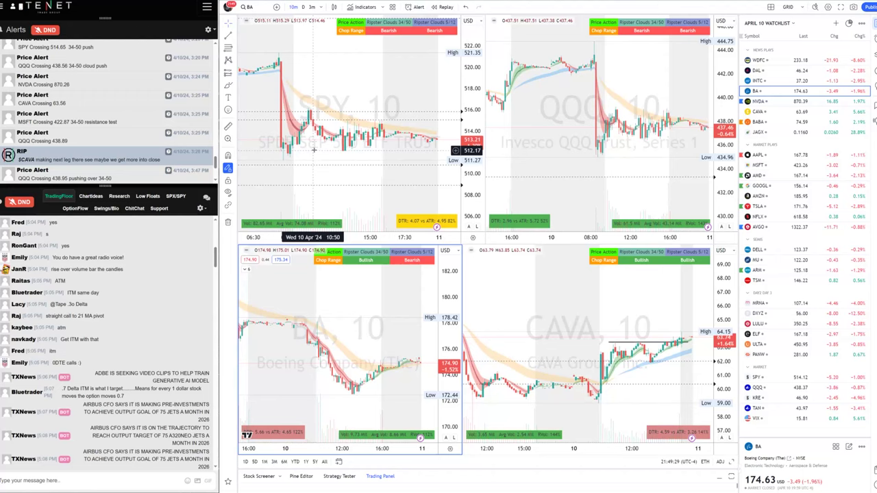
{"action": "scroll", "coordinate": [322, 117], "scroll_direction": "down", "scroll_amount": 2}
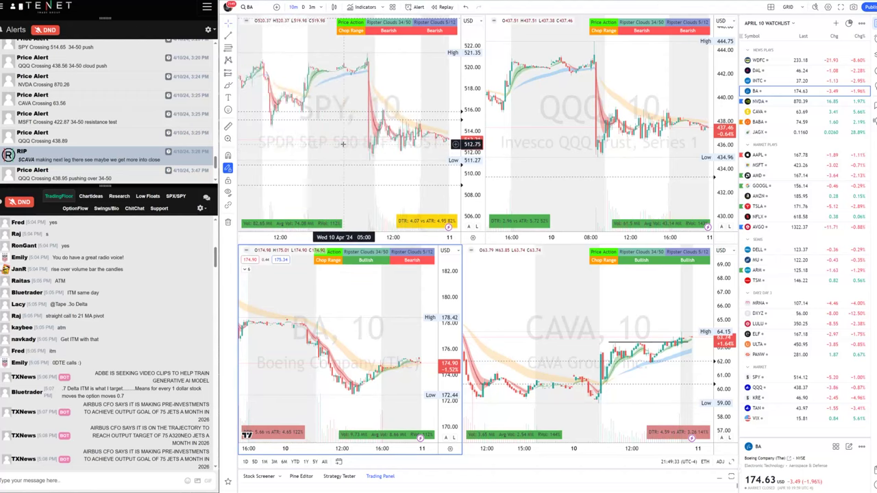
{"action": "scroll", "coordinate": [342, 142], "scroll_direction": "down", "scroll_amount": 2}
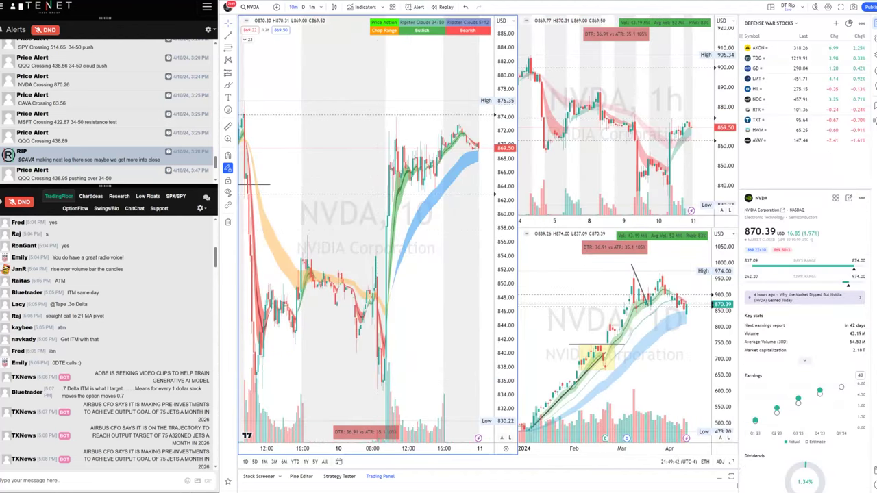
Step: Compress the vertical price scale of the NVDA 10-minute chart in the DT Rip layout
{"action": "left_click", "coordinate": [315, 463]}
{"action": "left_click_drag", "start_coordinate": [503, 142], "coordinate": [500, 349]}
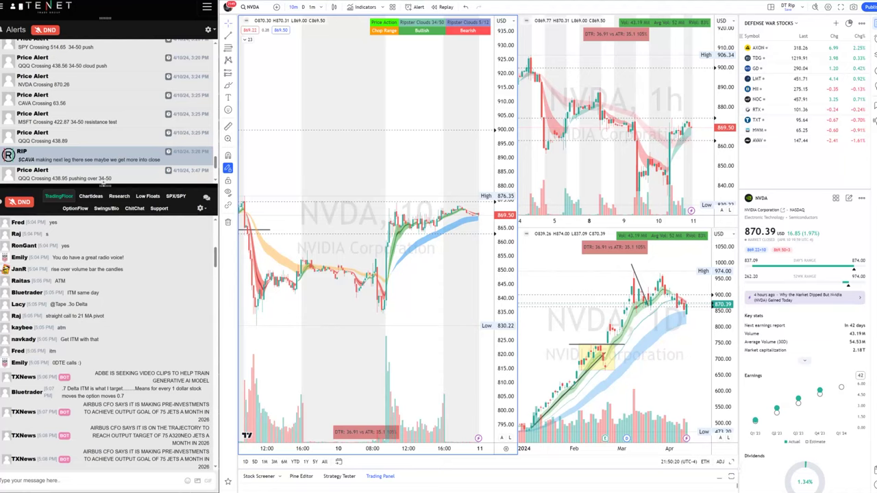
Step: Enlarge the Alerts pane, then search the TradingFloor chat for NVDA and look back through the matching messages
{"action": "left_click_drag", "start_coordinate": [107, 183], "coordinate": [88, 290]}
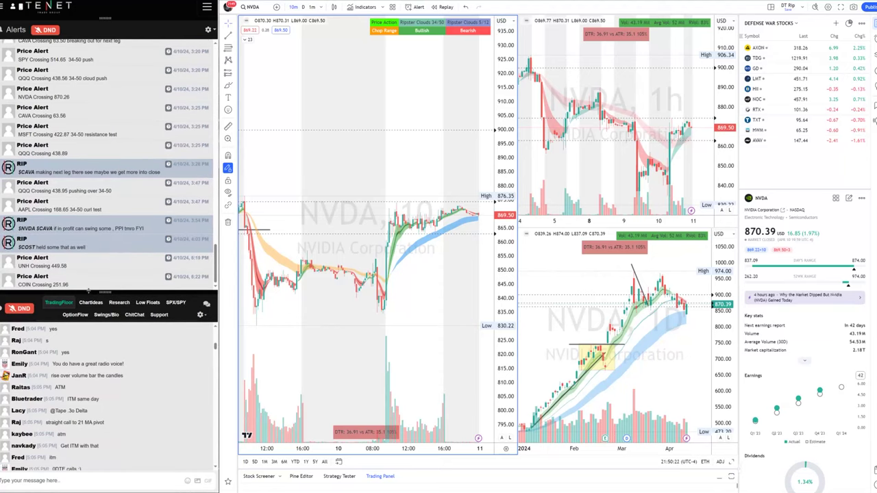
{"action": "left_click", "coordinate": [200, 315]}
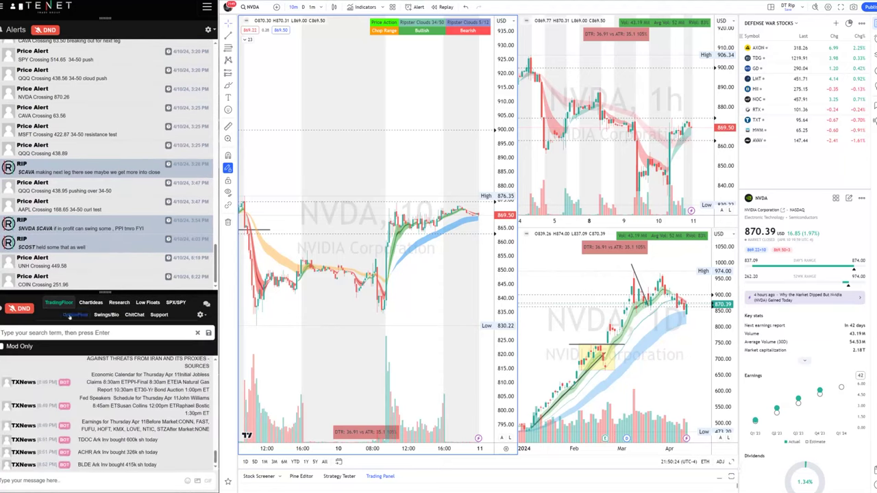
{"action": "left_click", "coordinate": [67, 332]}
{"action": "type", "text": "NVDA"}
{"action": "key", "text": "Return"}
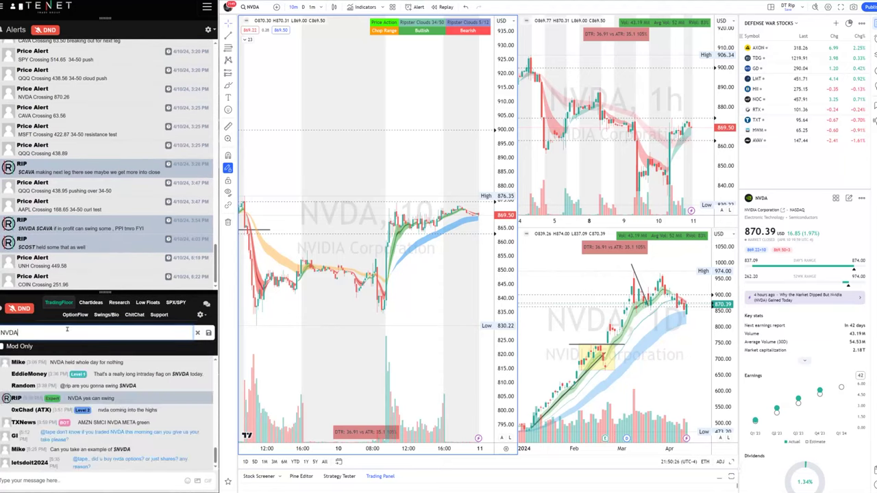
{"action": "scroll", "coordinate": [150, 405], "scroll_direction": "up", "scroll_amount": 10}
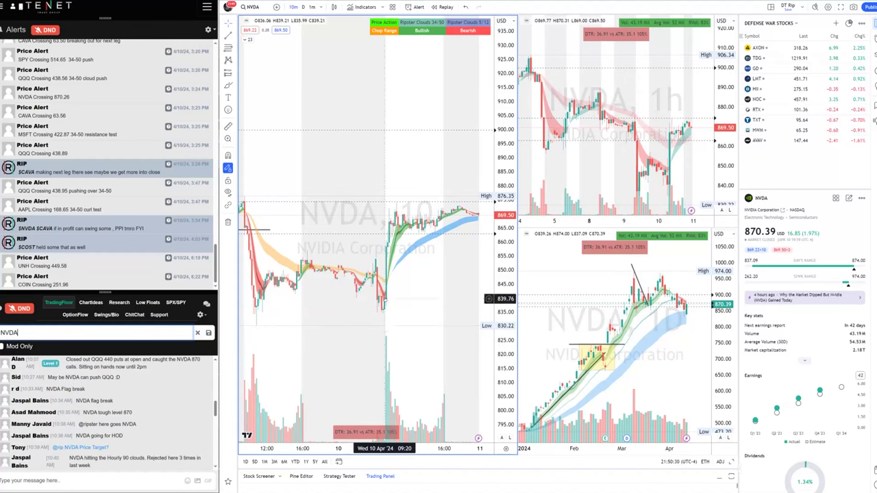
Step: Draw a rectangle around the April 10 opening lows on the NVDA 10-minute chart, spanning about 835 to 840
{"action": "left_click", "coordinate": [233, 85]}
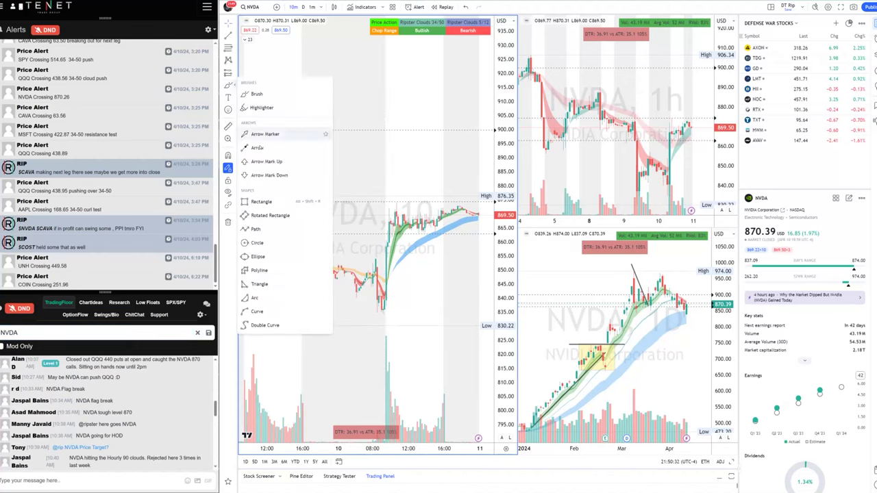
{"action": "left_click", "coordinate": [274, 200]}
{"action": "left_click_drag", "start_coordinate": [378, 296], "coordinate": [391, 311]}
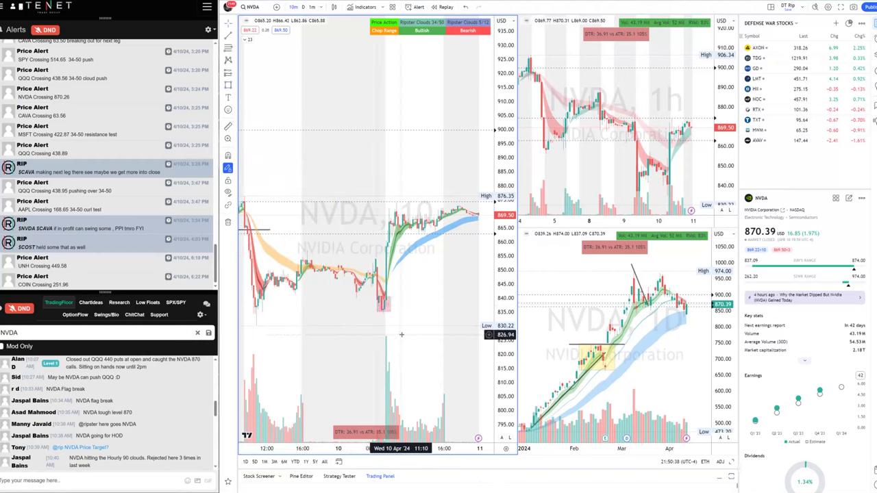
Step: Look back through the day's alerts in an enlarged Alerts pane and search them for $NVDA
{"action": "scroll", "coordinate": [187, 210], "scroll_direction": "up", "scroll_amount": 10}
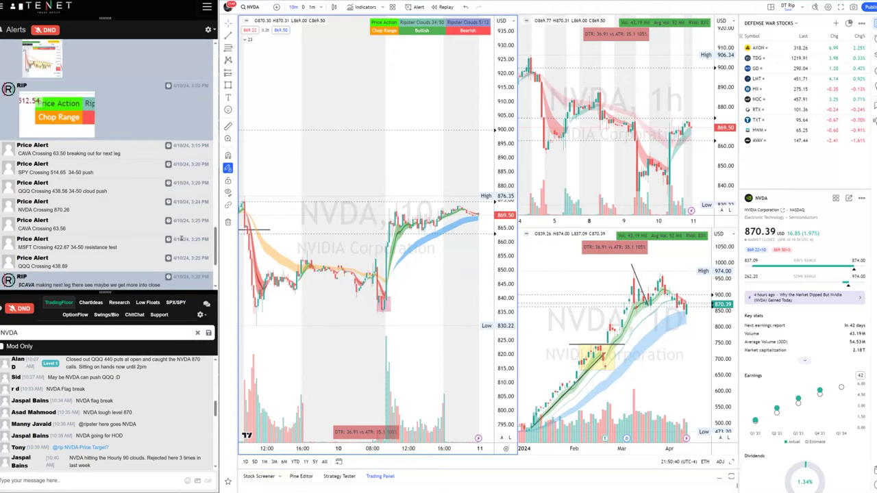
{"action": "scroll", "coordinate": [188, 210], "scroll_direction": "up", "scroll_amount": 10}
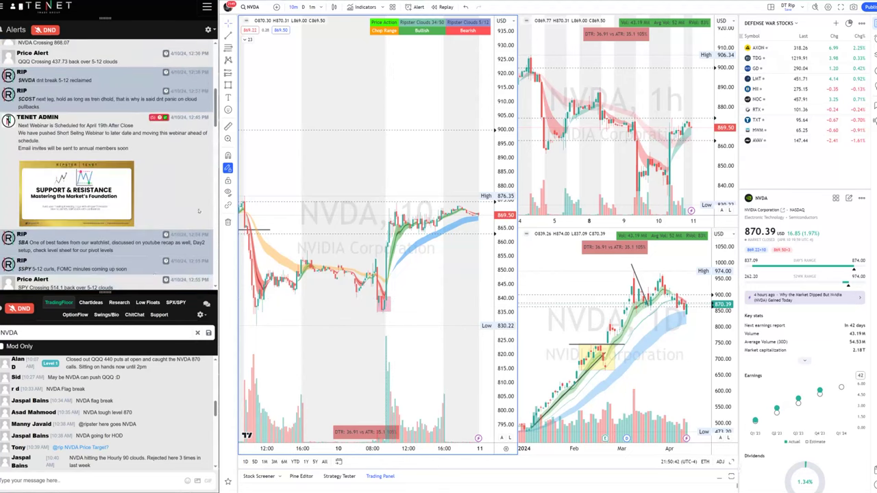
{"action": "left_click_drag", "start_coordinate": [103, 292], "coordinate": [103, 344]}
{"action": "scroll", "coordinate": [126, 239], "scroll_direction": "up", "scroll_amount": 5}
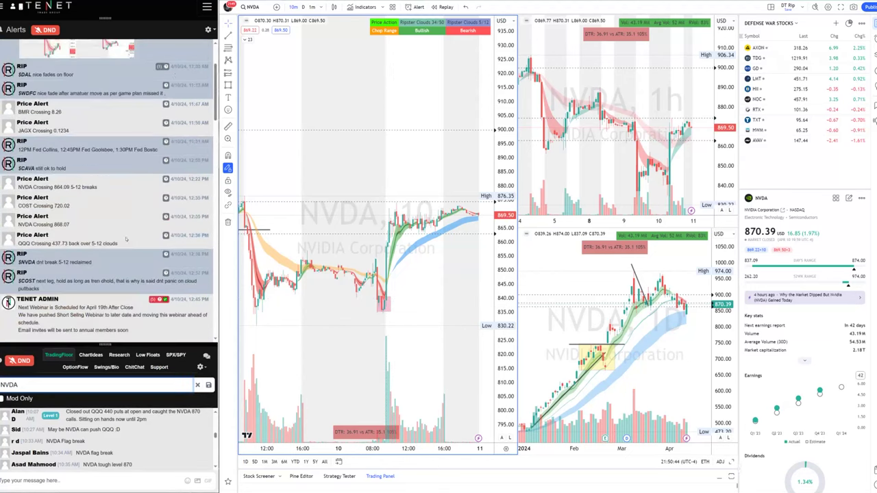
{"action": "scroll", "coordinate": [181, 67], "scroll_direction": "up", "scroll_amount": 3}
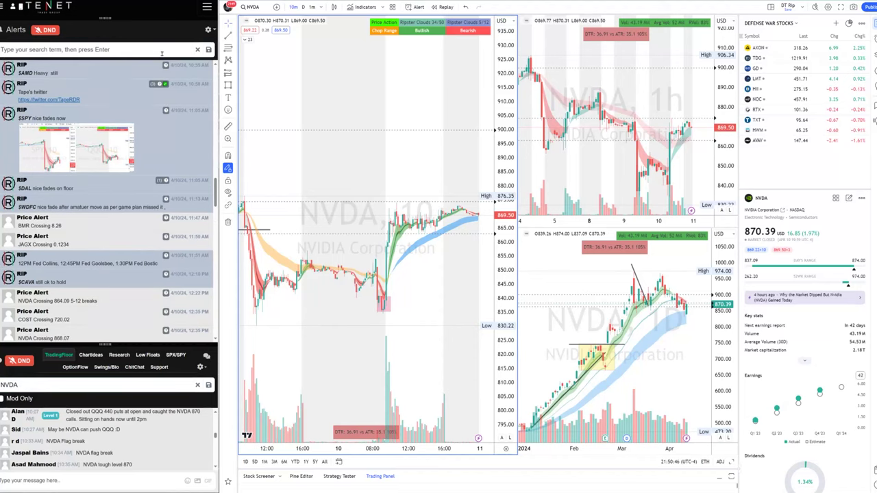
{"action": "left_click", "coordinate": [155, 53]}
{"action": "type", "text": "$NVDA"}
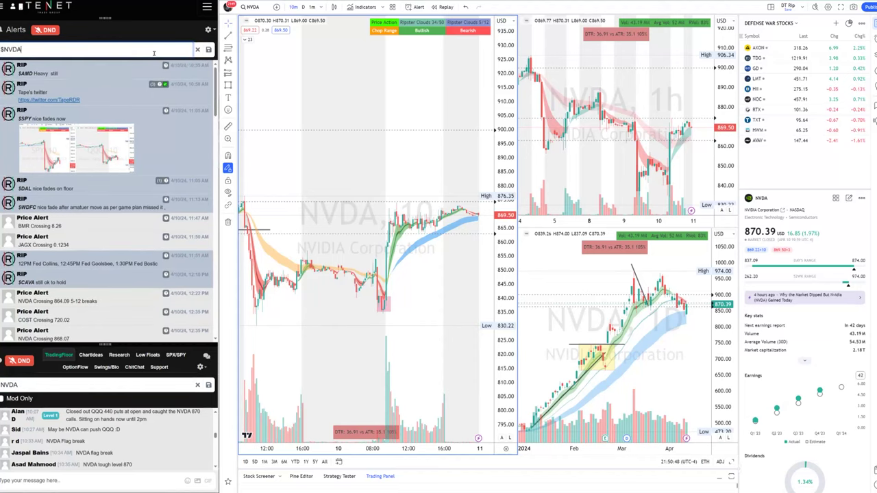
{"action": "key", "text": "Return"}
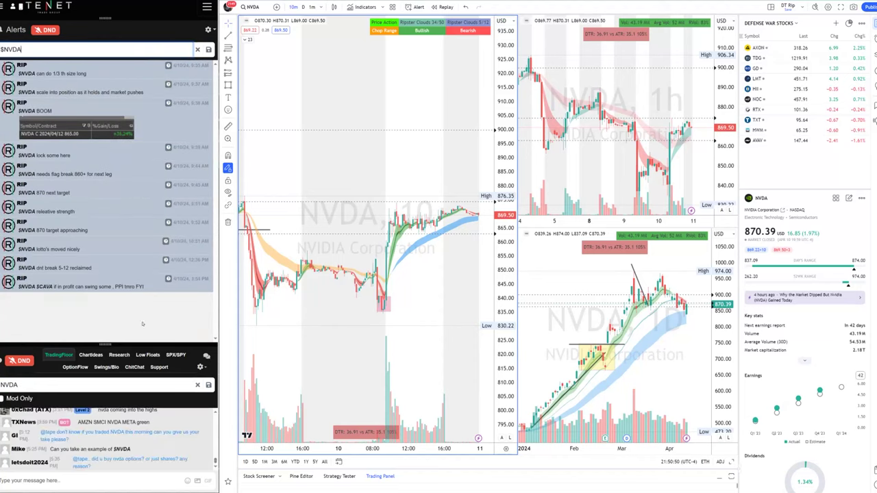
Step: Enlarge the chat pane, review the morning NVDA messages and highlight the 9:38 AM one about very confident movement
{"action": "left_click_drag", "start_coordinate": [113, 345], "coordinate": [117, 235]}
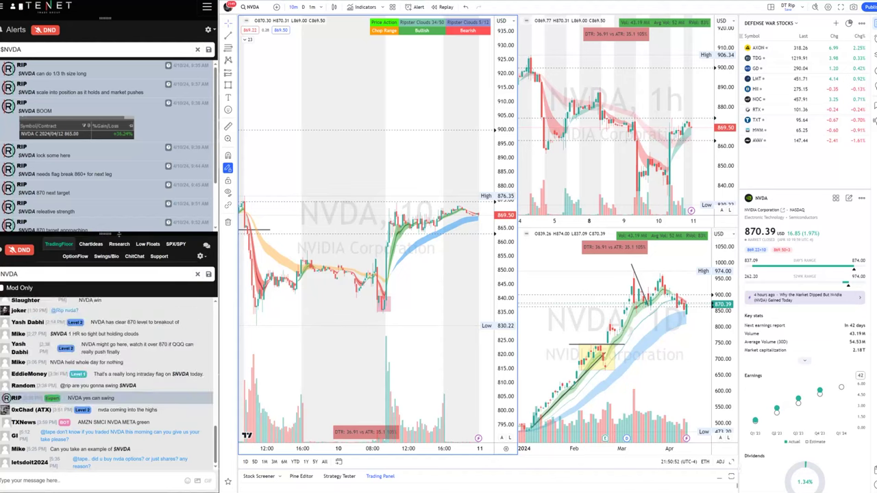
{"action": "scroll", "coordinate": [157, 394], "scroll_direction": "up", "scroll_amount": 10}
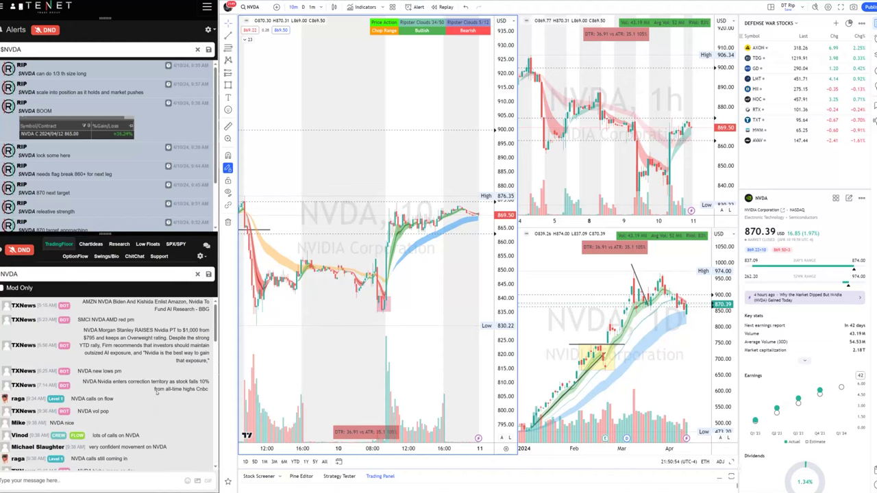
{"action": "scroll", "coordinate": [157, 391], "scroll_direction": "down", "scroll_amount": 3}
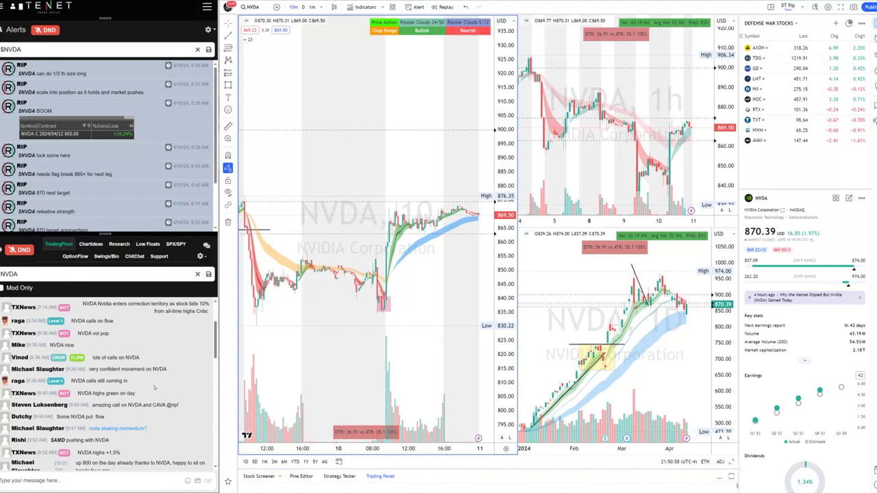
{"action": "scroll", "coordinate": [154, 389], "scroll_direction": "up", "scroll_amount": 1}
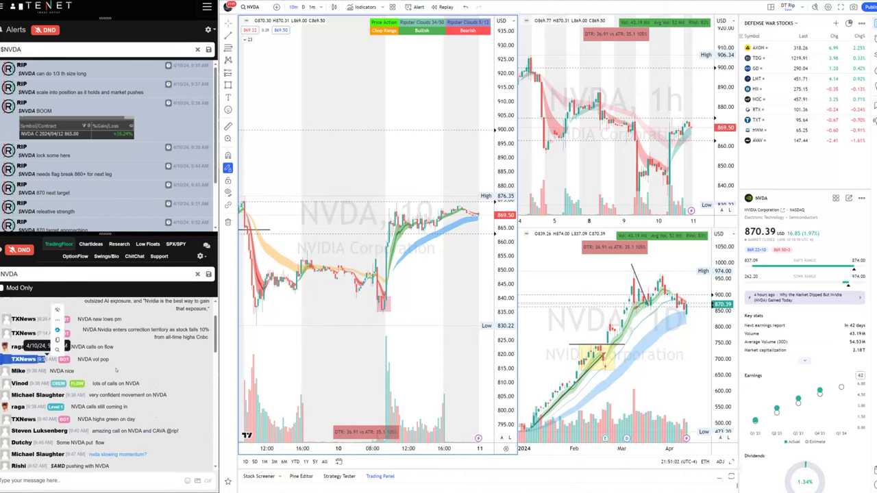
{"action": "left_click_drag", "start_coordinate": [9, 395], "coordinate": [105, 395]}
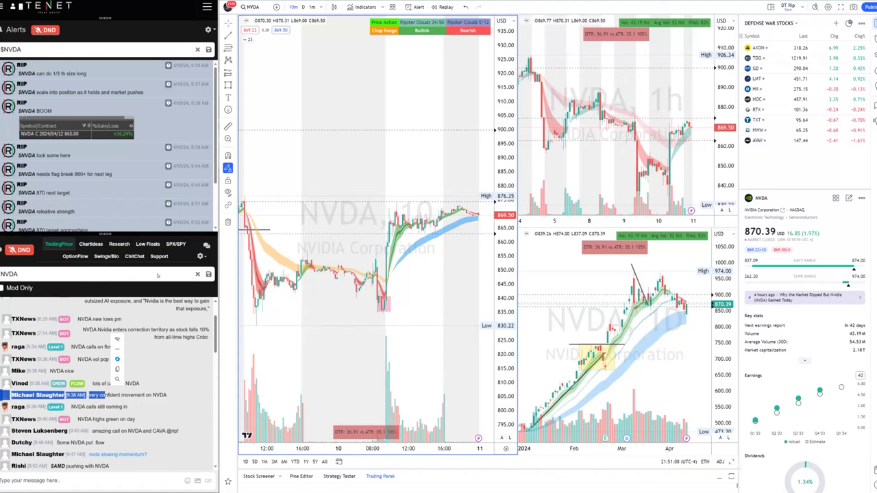
Step: Enlarge the Alerts pane, check the NVDA pivots in the daily levels image in Photos, and return to the charts
{"action": "left_click_drag", "start_coordinate": [107, 232], "coordinate": [106, 317]}
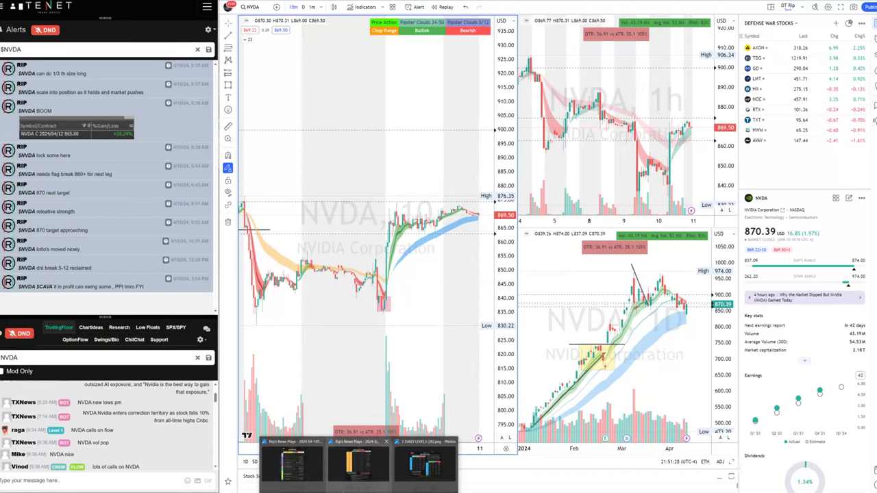
{"action": "left_click", "coordinate": [429, 466]}
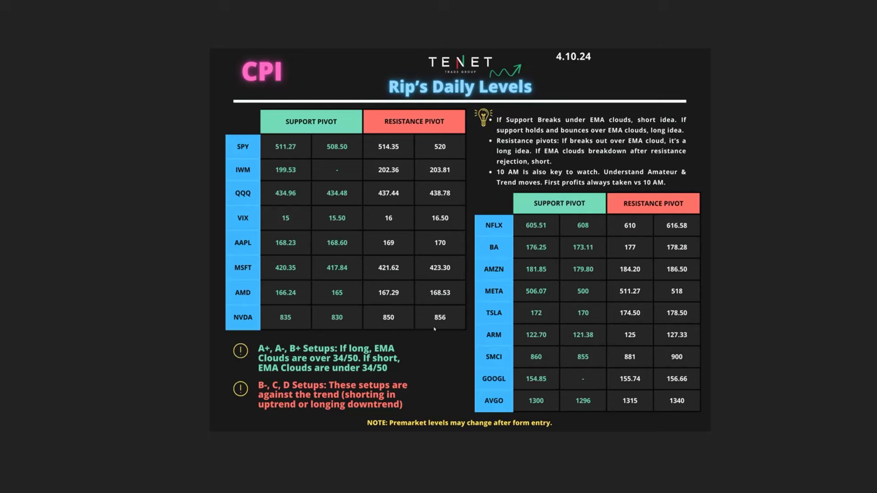
{"action": "key", "text": "alt+Tab"}
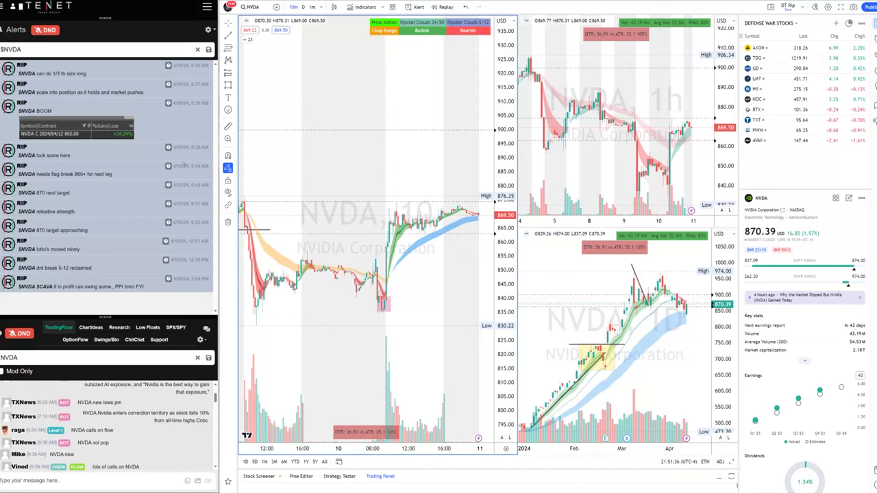
Step: Highlight key text in the NVDA alerts about scaling into the position, the 870 next target and the 860+ flag break
{"action": "left_click_drag", "start_coordinate": [38, 91], "coordinate": [140, 92]}
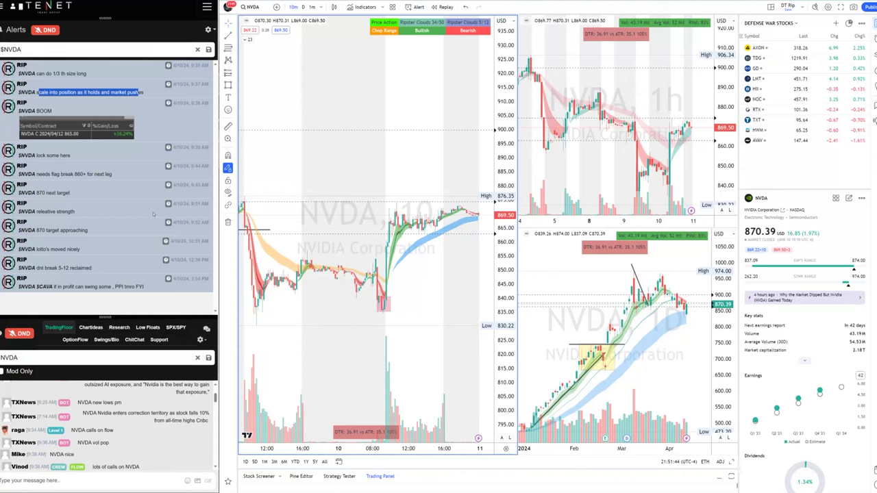
{"action": "left_click_drag", "start_coordinate": [89, 193], "coordinate": [45, 194]}
{"action": "left_click", "coordinate": [80, 175]}
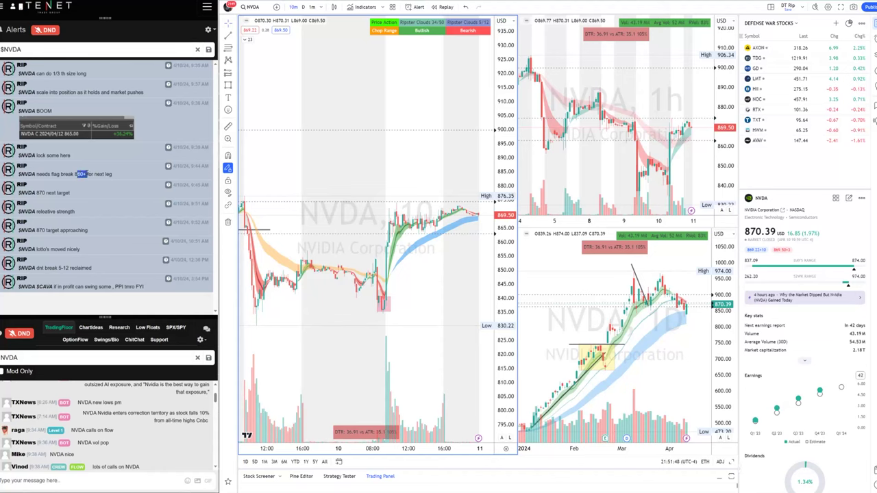
Step: Broaden the alerts search to NVDA and enlarge the Alerts pane to look through the price alerts
{"action": "left_click_drag", "start_coordinate": [86, 194], "coordinate": [44, 198]}
{"action": "left_click", "coordinate": [2, 49]}
{"action": "key", "text": "Delete"}
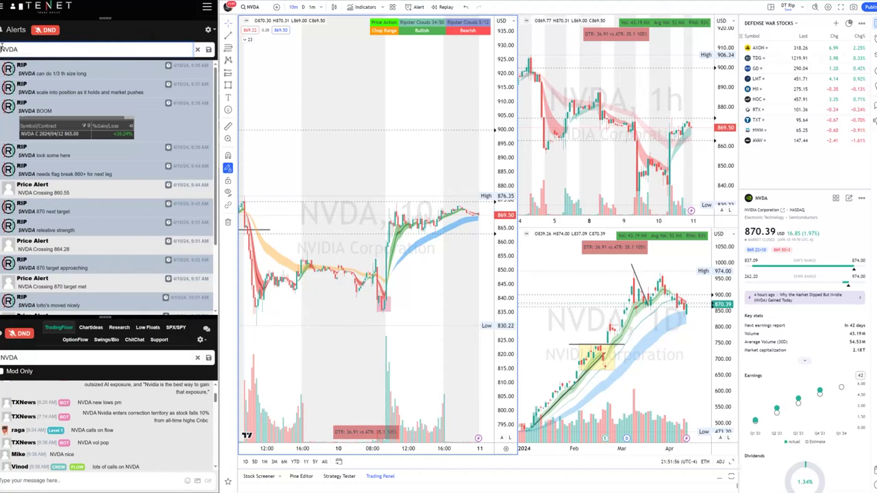
{"action": "left_click_drag", "start_coordinate": [109, 319], "coordinate": [142, 389]}
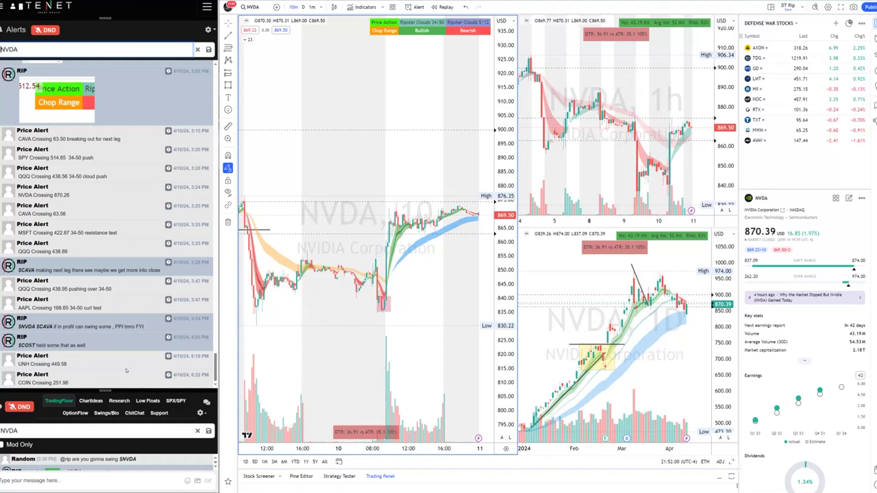
Step: Restore the alerts search to $NVDA and highlight the full run of listed alerts
{"action": "left_click", "coordinate": [52, 49]}
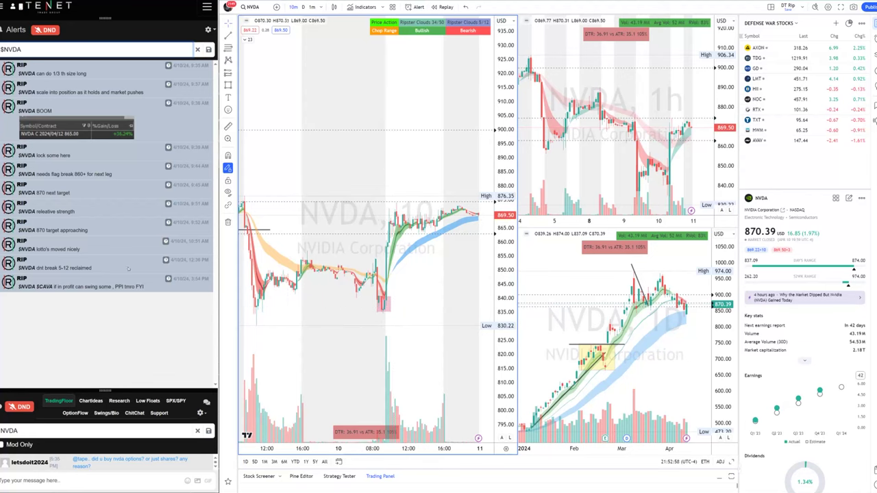
{"action": "left_click_drag", "start_coordinate": [131, 292], "coordinate": [24, 66]}
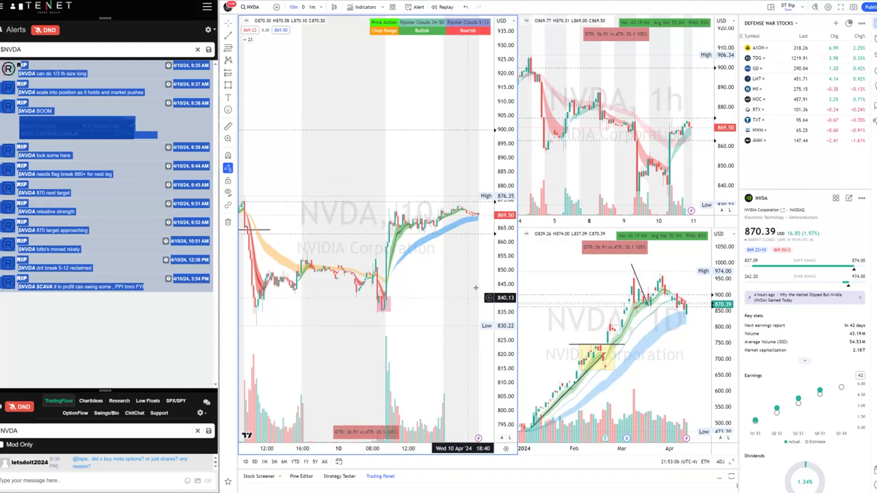
{"action": "left_click", "coordinate": [147, 268]}
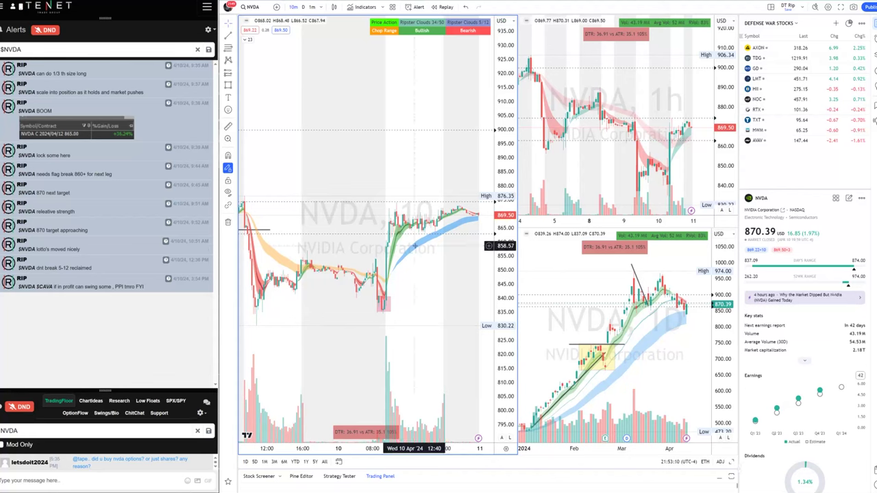
Step: Draw a descending trend line on the NVDA daily chart from about 986 on March 21 to about 859 on April 15
{"action": "scroll", "coordinate": [603, 342], "scroll_direction": "up", "scroll_amount": 4}
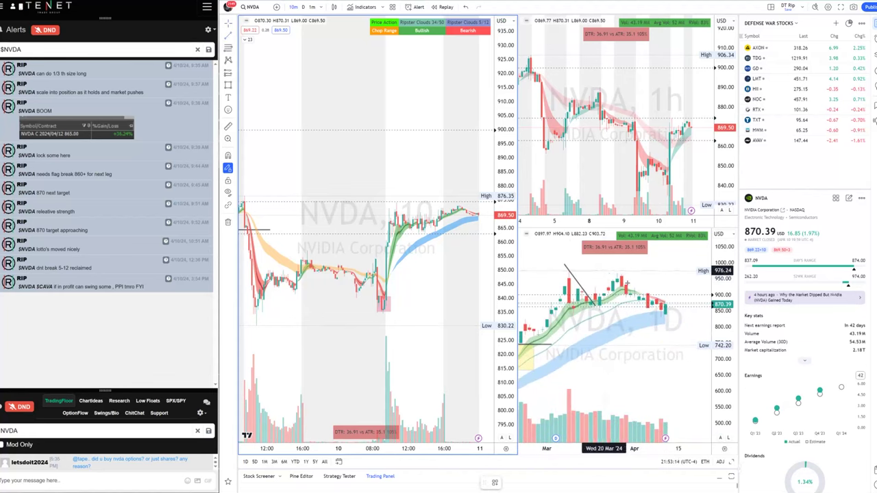
{"action": "left_click_drag", "start_coordinate": [603, 270], "coordinate": [677, 308]}
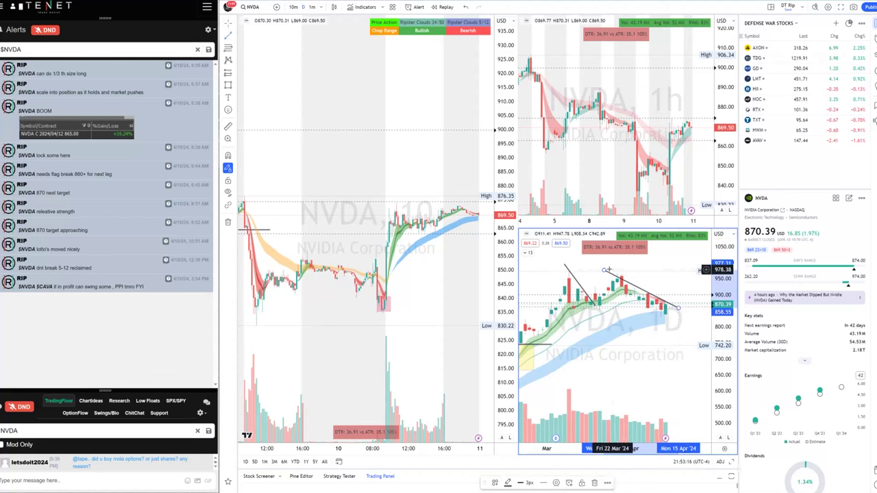
{"action": "left_click_drag", "start_coordinate": [605, 269], "coordinate": [609, 267]}
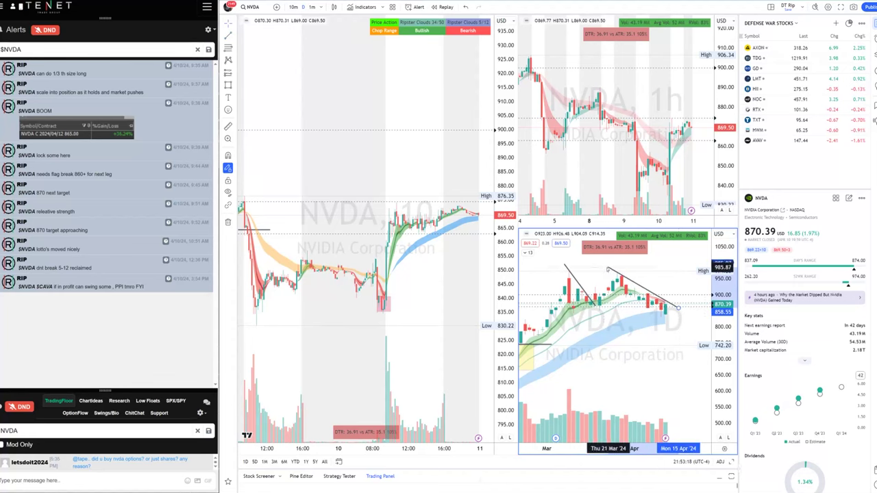
Step: Create a once-only price alert for NVDA crossing 883.16 from the daily chart
{"action": "right_click", "coordinate": [675, 301]}
{"action": "left_click", "coordinate": [706, 334]}
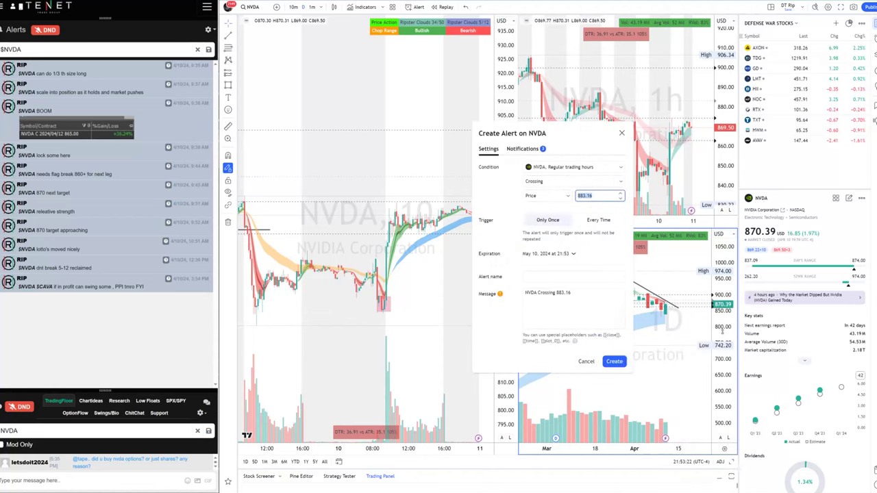
{"action": "left_click", "coordinate": [619, 362]}
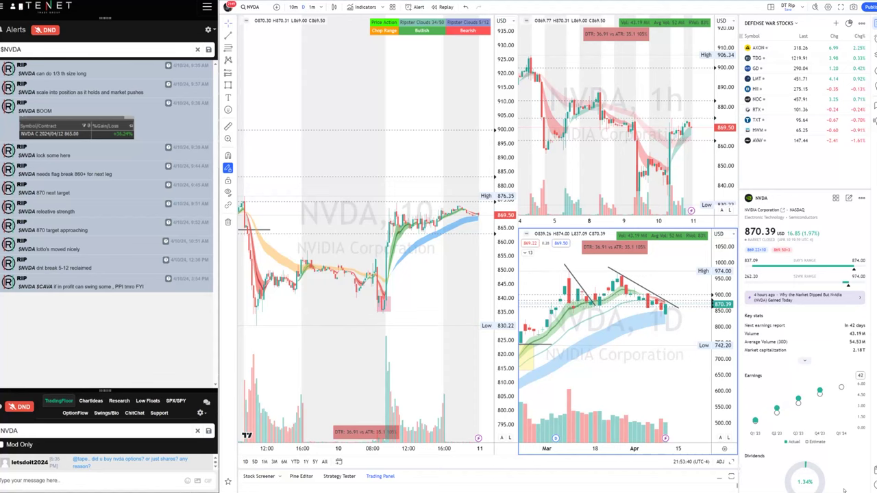
Step: Load the BA (Boeing) charts and check the BA row in the News Plays image
{"action": "type", "text": "SBA"}
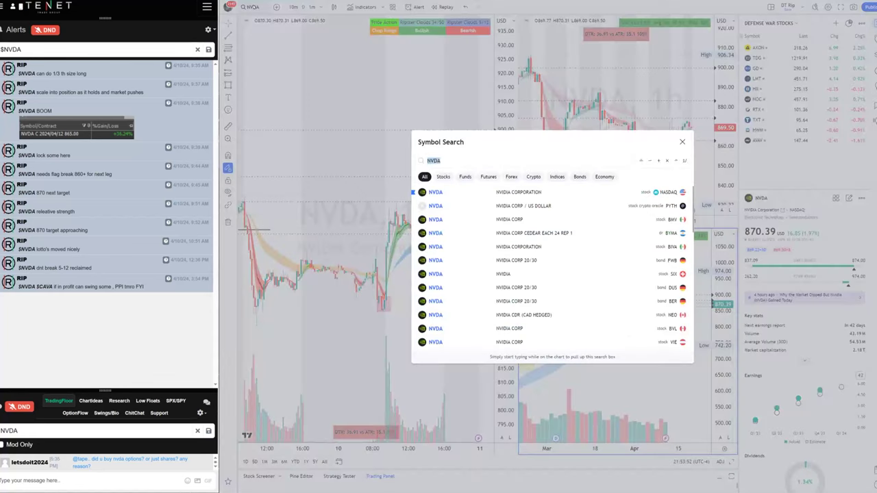
{"action": "key", "text": "Return"}
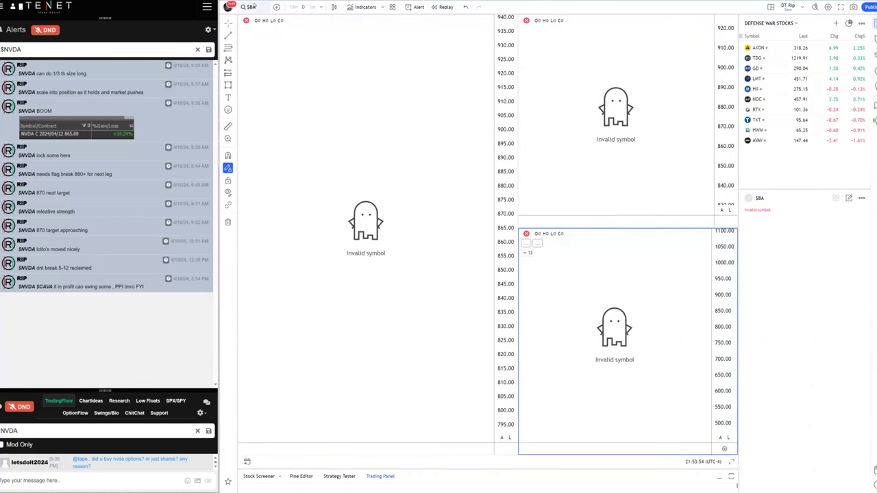
{"action": "type", "text": "BA"}
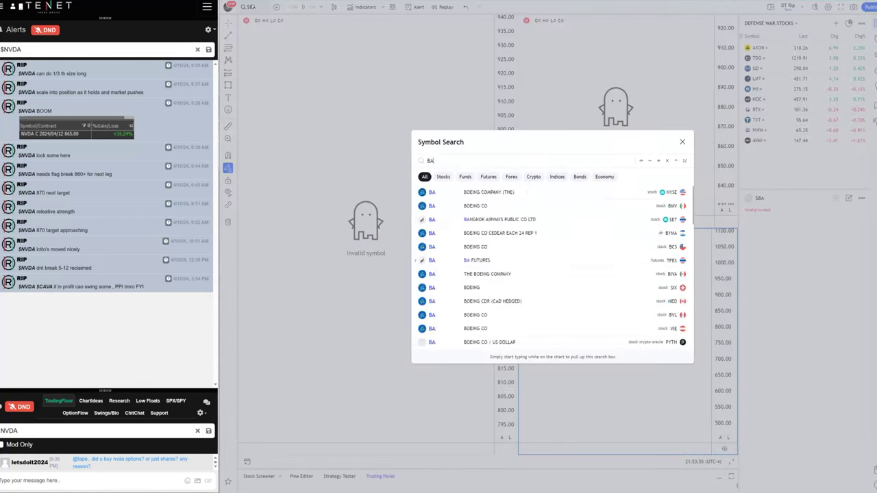
{"action": "key", "text": "Return"}
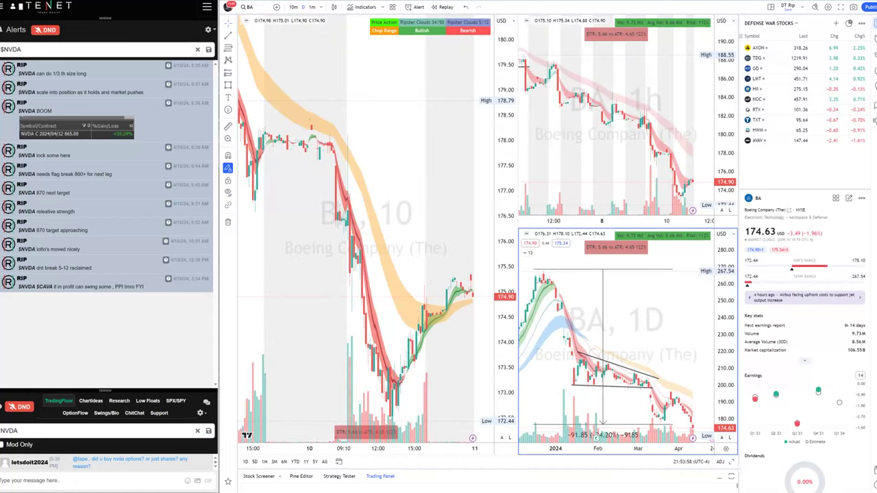
{"action": "mouse_move", "coordinate": [357, 490]}
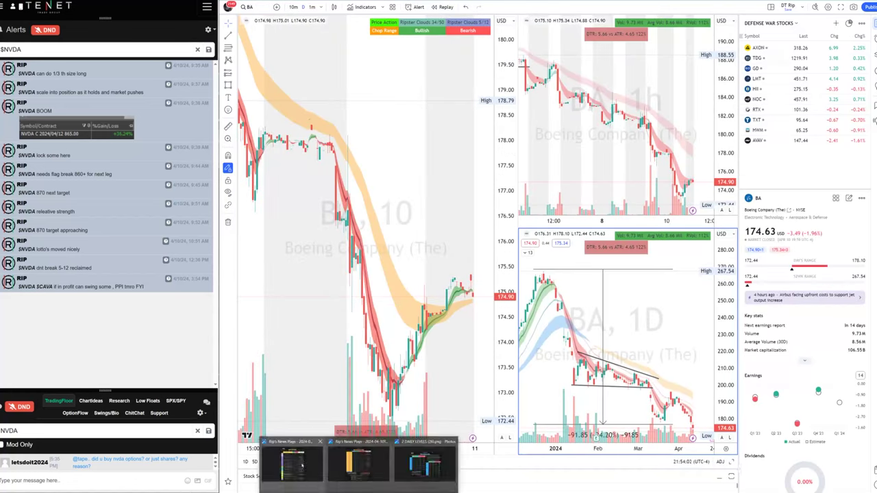
{"action": "left_click", "coordinate": [293, 466]}
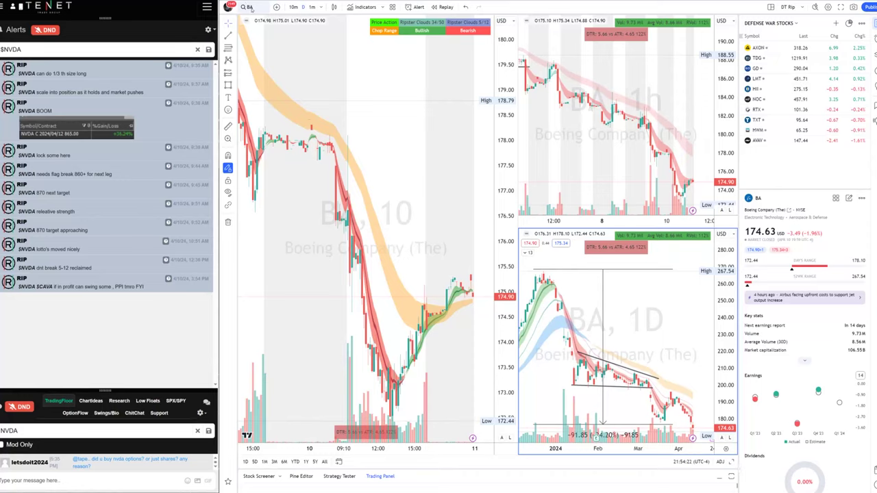
{"action": "left_click", "coordinate": [248, 7]}
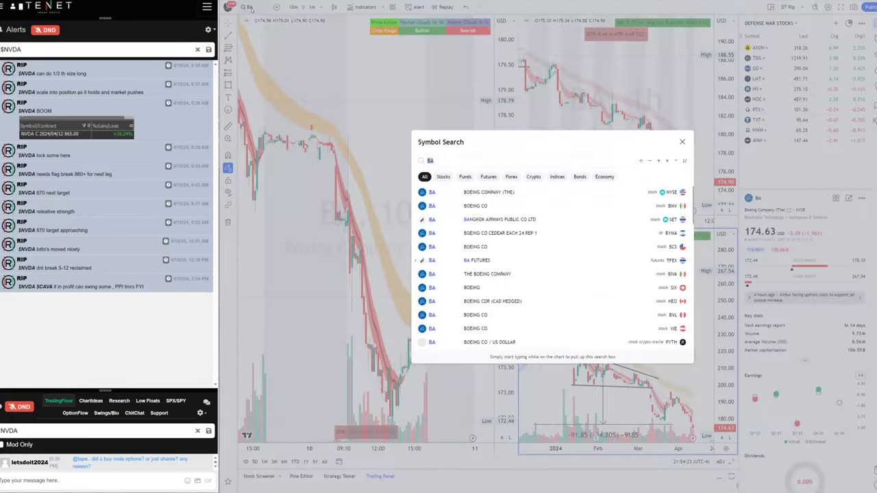
{"action": "type", "text": "$BA"}
{"action": "key", "text": "Return"}
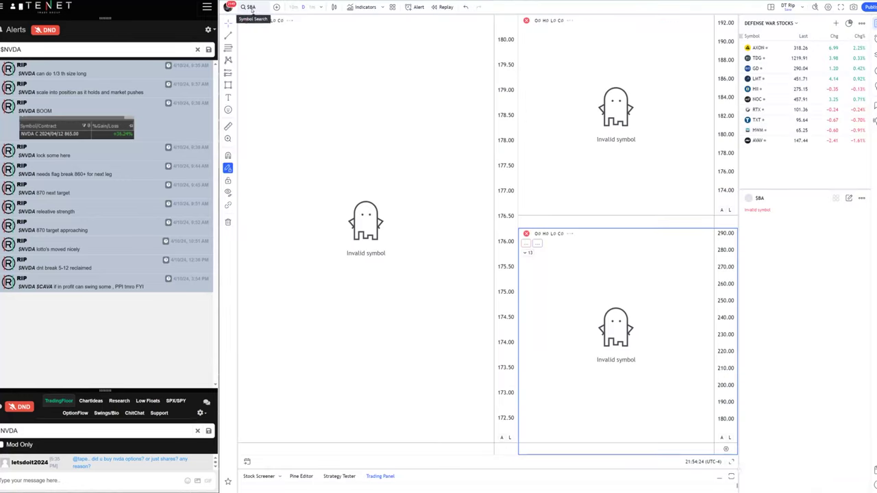
{"action": "left_click", "coordinate": [248, 6]}
{"action": "type", "text": "BA"}
{"action": "key", "text": "Return"}
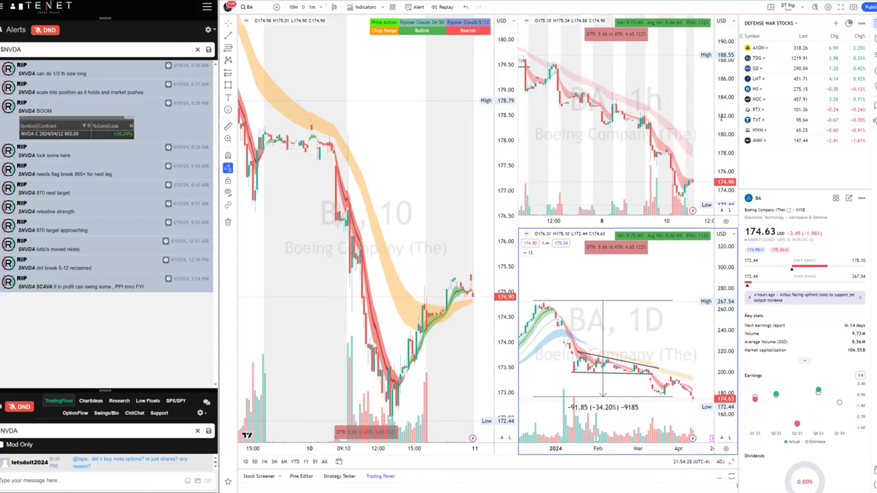
Step: Look over Boeing's 10-minute chart and search the alerts for $BA
{"action": "left_click", "coordinate": [478, 341]}
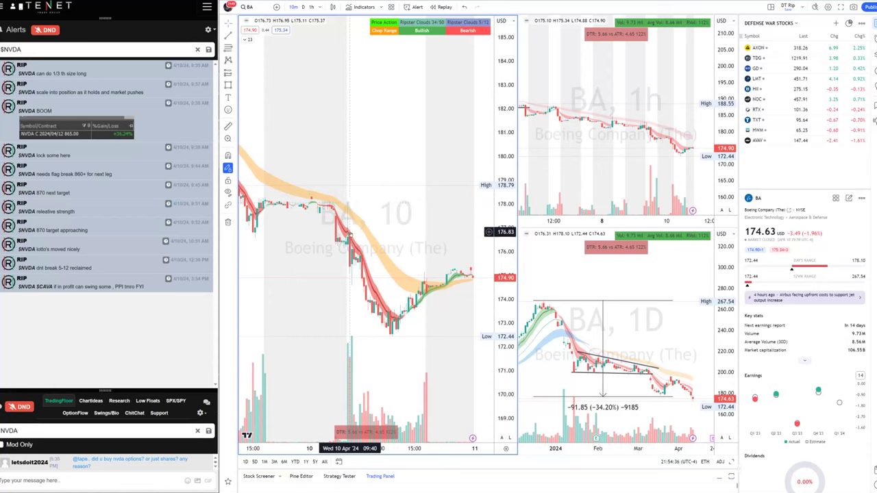
{"action": "scroll", "coordinate": [349, 231], "scroll_direction": "down", "scroll_amount": 2}
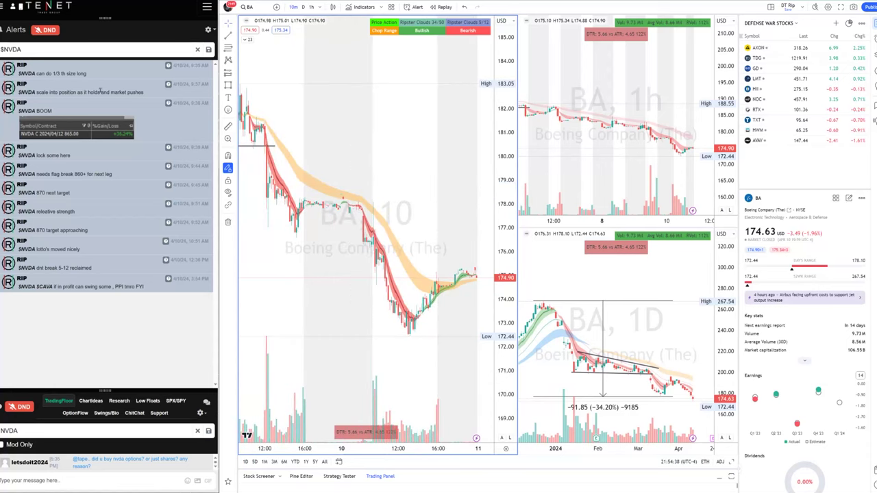
{"action": "double_click", "coordinate": [23, 49]}
{"action": "type", "text": "$BA"}
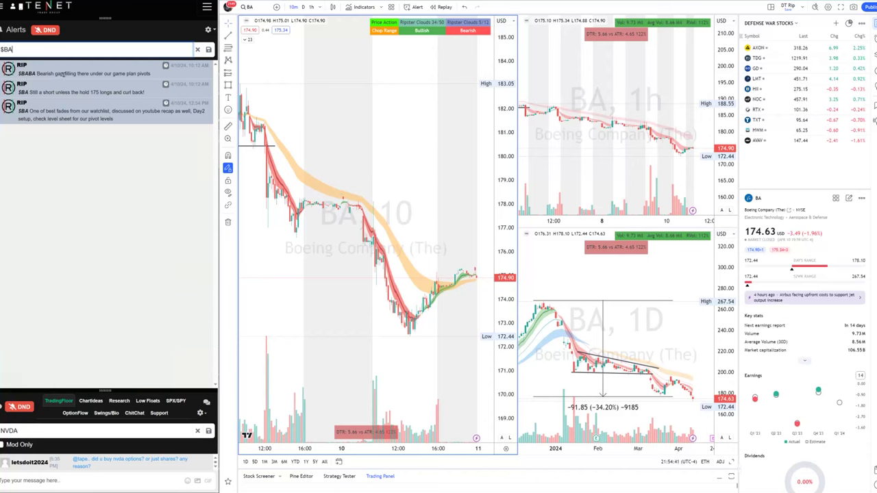
Step: Highlight the alert text about the bearish gap under the game plan pivots and the short unless 175 holds
{"action": "left_click_drag", "start_coordinate": [102, 74], "coordinate": [152, 77]}
{"action": "mouse_move", "coordinate": [155, 77]}
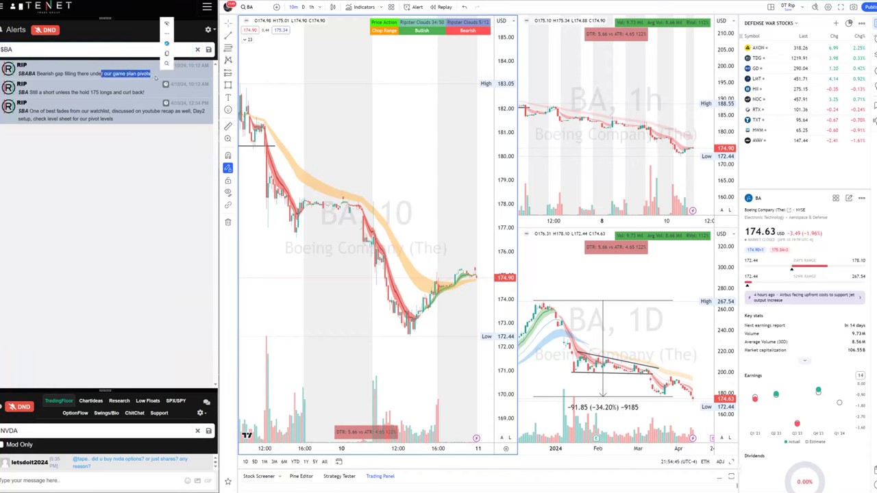
{"action": "left_click", "coordinate": [62, 78]}
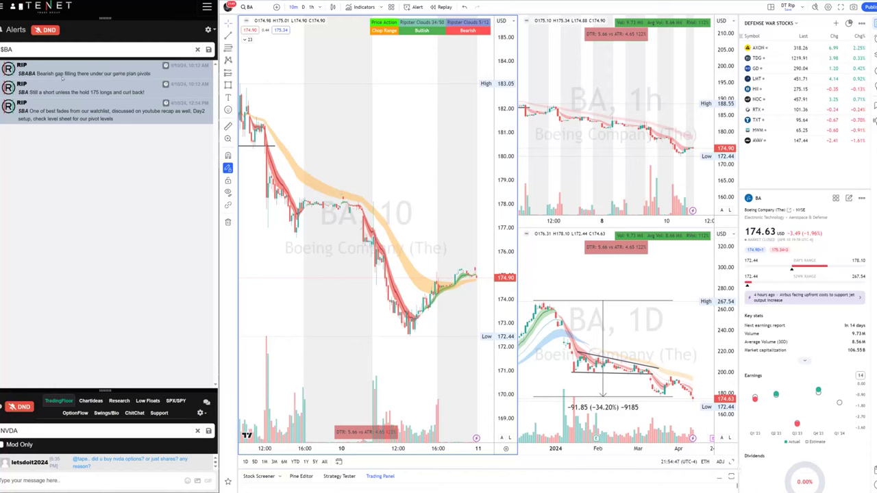
{"action": "left_click_drag", "start_coordinate": [62, 78], "coordinate": [37, 74]}
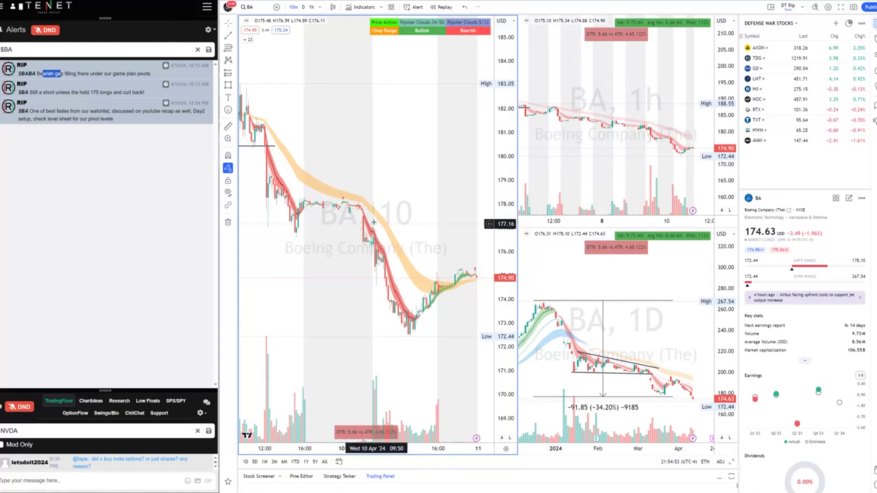
{"action": "left_click_drag", "start_coordinate": [53, 92], "coordinate": [146, 96]}
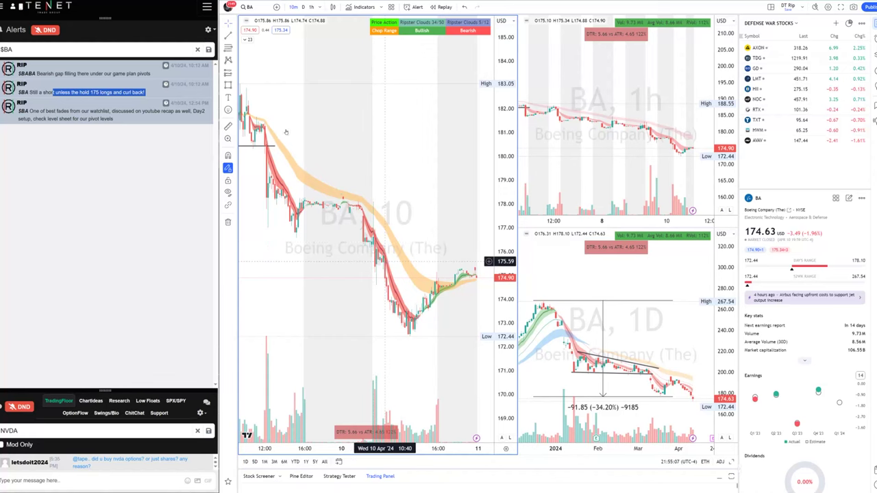
Step: Draw a short line between about 175.68 and 175.24 on BA's 10-minute chart and check the BA pivots in the News Plays image
{"action": "left_click", "coordinate": [388, 262]}
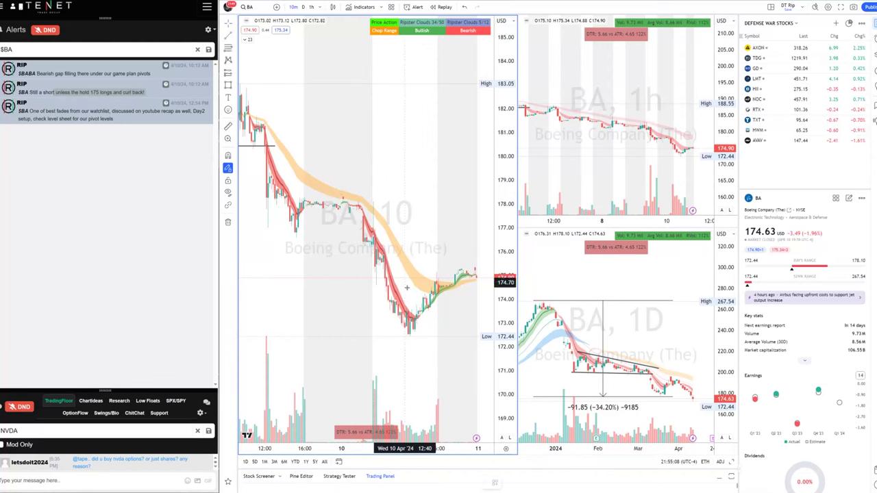
{"action": "left_click", "coordinate": [375, 270]}
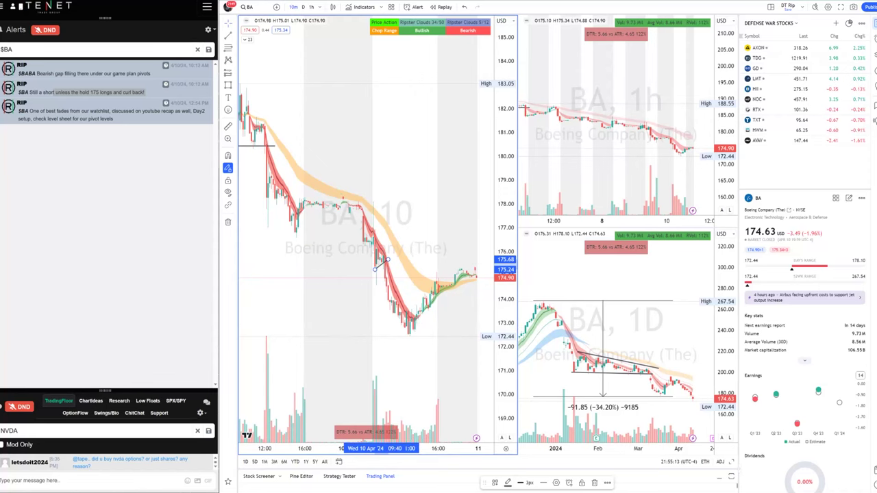
{"action": "left_click", "coordinate": [291, 466]}
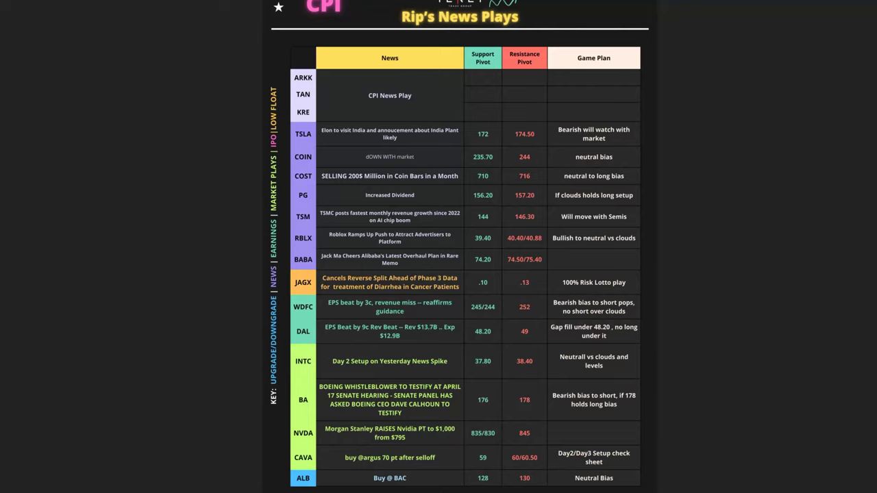
{"action": "key", "text": "super+Down"}
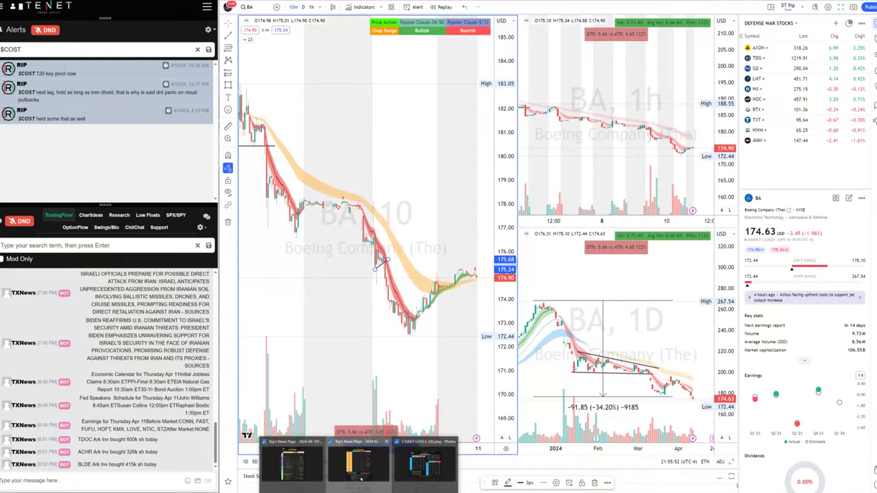
Step: Consult the News Plays image again and load the COST (Costco) charts
{"action": "left_click", "coordinate": [296, 461]}
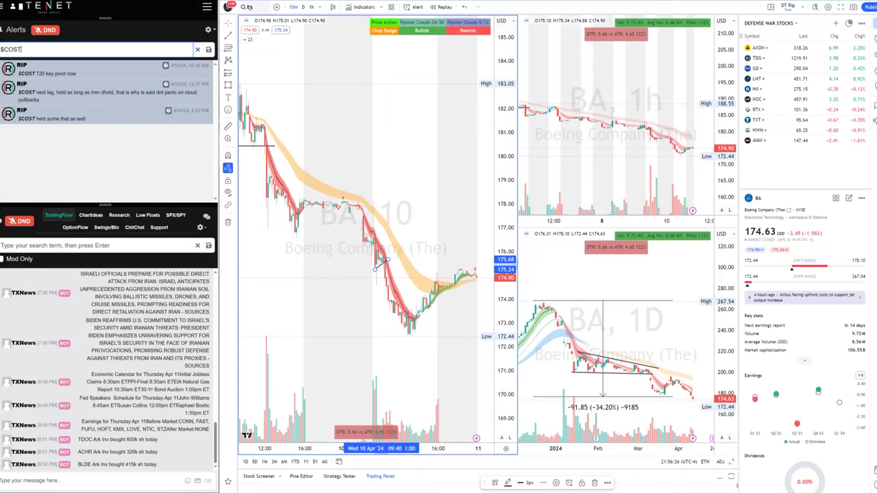
{"action": "left_click", "coordinate": [248, 7]}
{"action": "type", "text": "COST"}
{"action": "key", "text": "Return"}
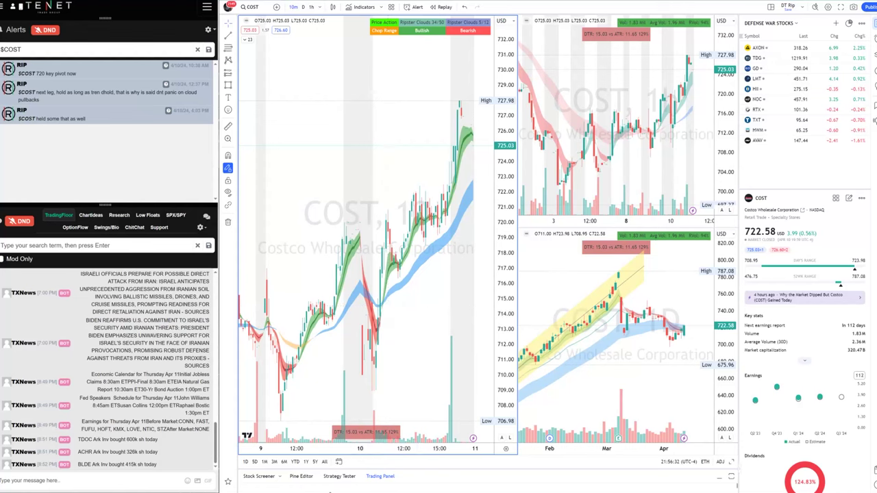
Step: Check COST's pivots and bias in the News Plays image and search the alerts for COST without the dollar sign
{"action": "left_click", "coordinate": [303, 457]}
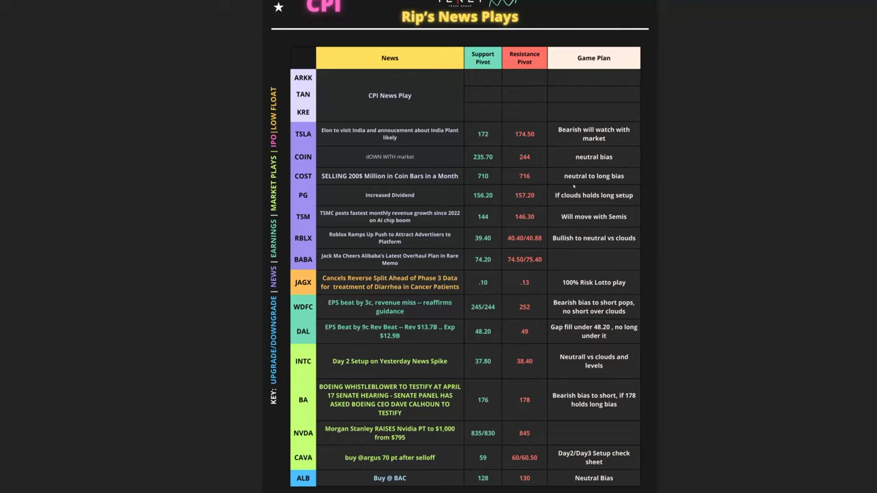
{"action": "key", "text": "Escape"}
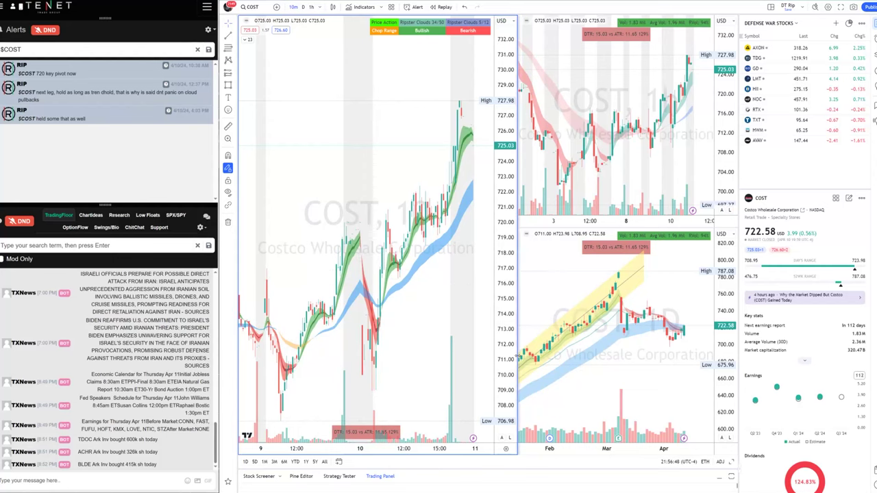
{"action": "left_click", "coordinate": [3, 49]}
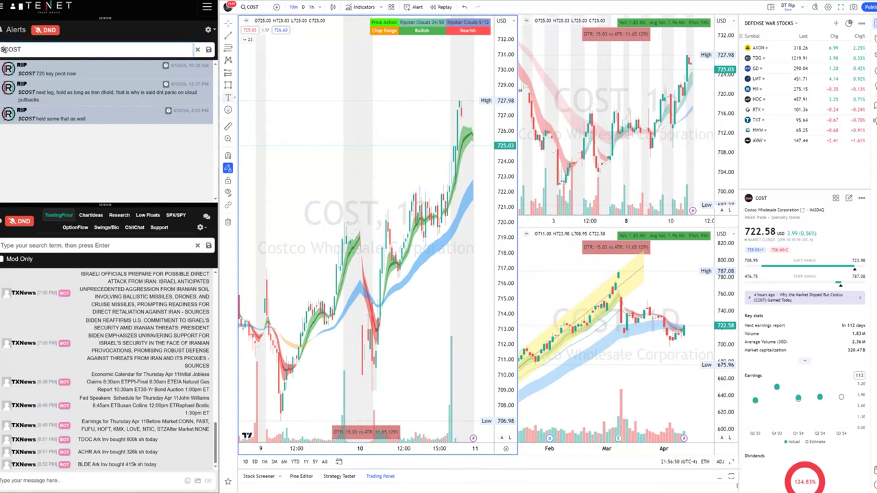
{"action": "key", "text": "BackSpace"}
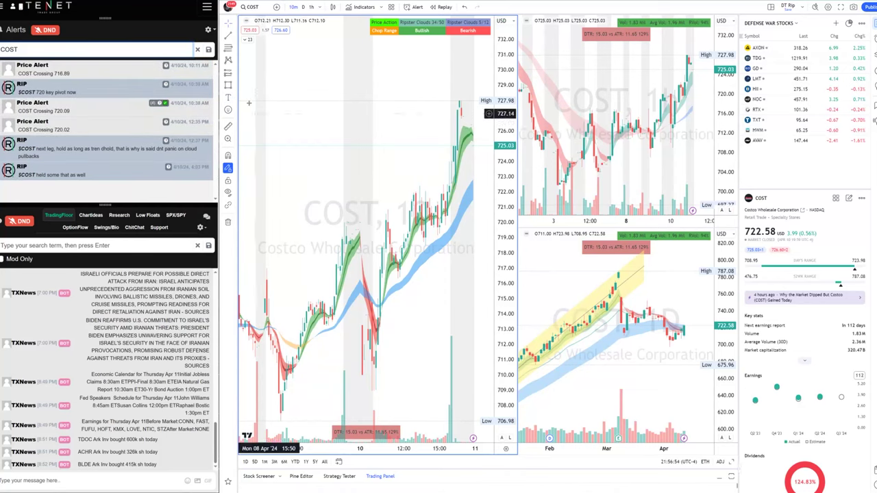
Step: Draw a short horizontal line at about 714.13 across the April 10 opening candles on COST's 10-minute chart
{"action": "left_click", "coordinate": [228, 36]}
{"action": "left_click", "coordinate": [350, 316]}
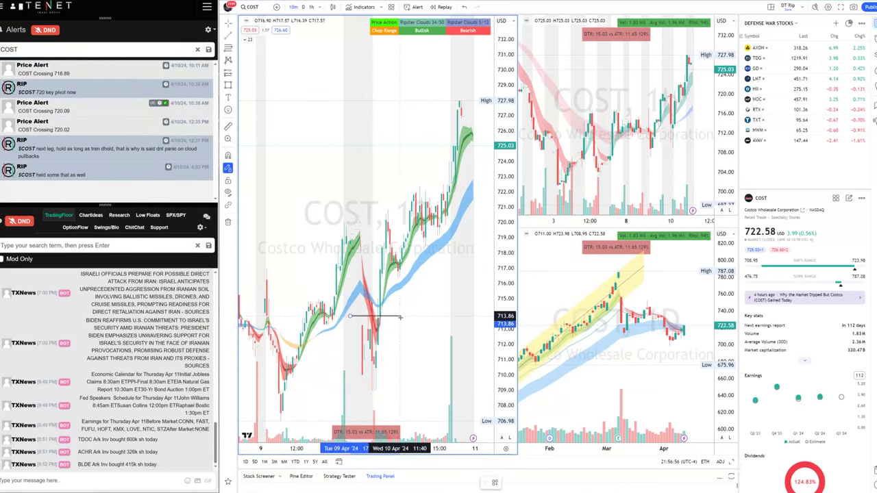
{"action": "key", "text": "Escape"}
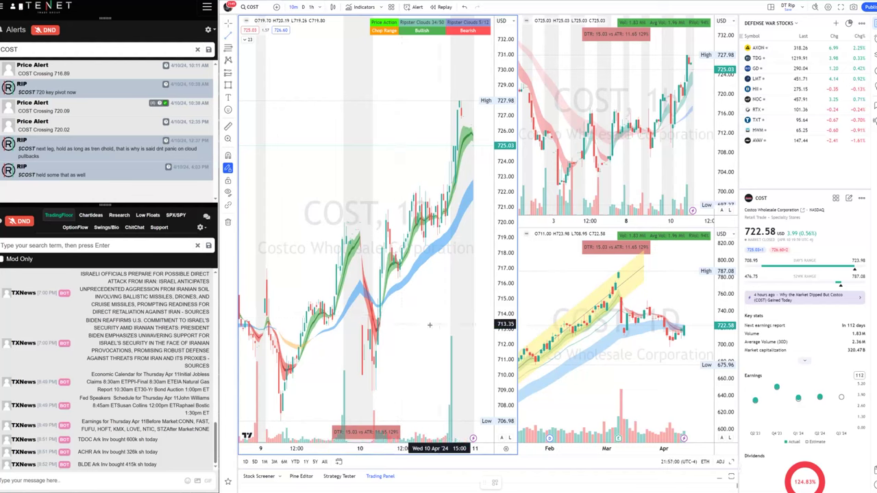
{"action": "left_click", "coordinate": [356, 311]}
{"action": "left_click", "coordinate": [401, 319]}
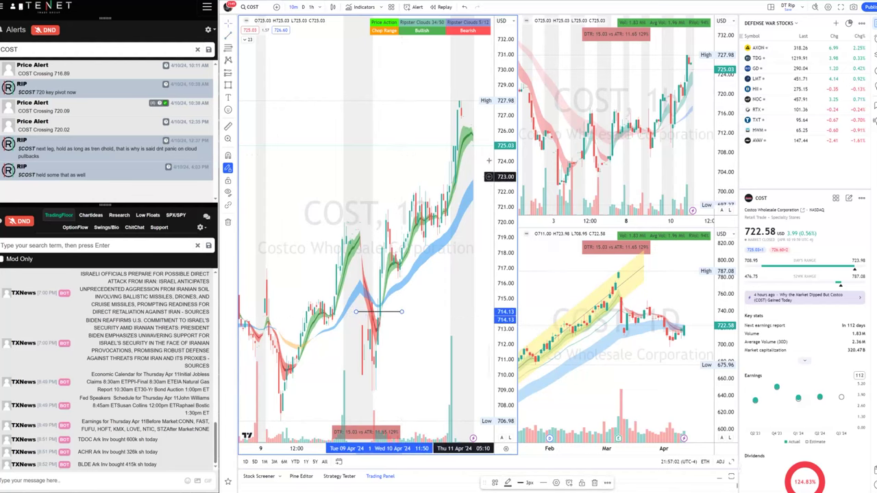
{"action": "left_click_drag", "start_coordinate": [499, 178], "coordinate": [498, 204]}
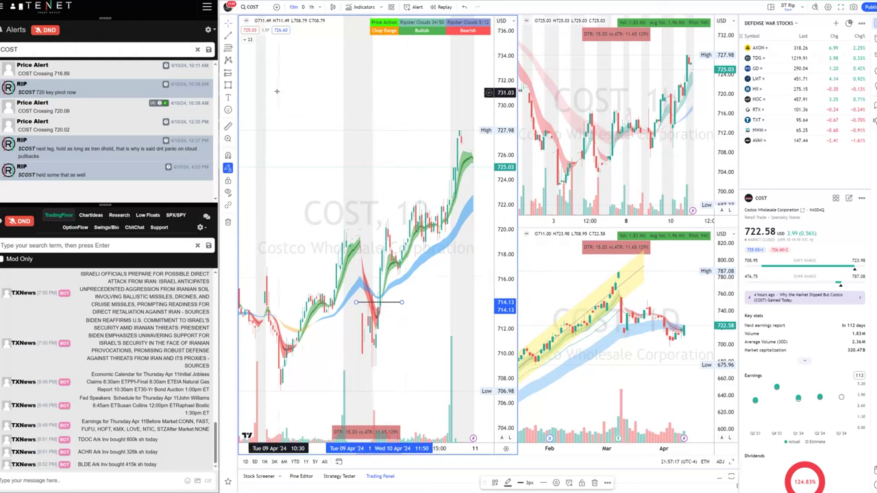
Step: Draw a descending line from about 721.03 to 716.77 along the pullback on COST's 10-minute chart
{"action": "scroll", "coordinate": [408, 276], "scroll_direction": "up", "scroll_amount": 2}
{"action": "left_click", "coordinate": [363, 302]}
{"action": "left_click", "coordinate": [343, 217]}
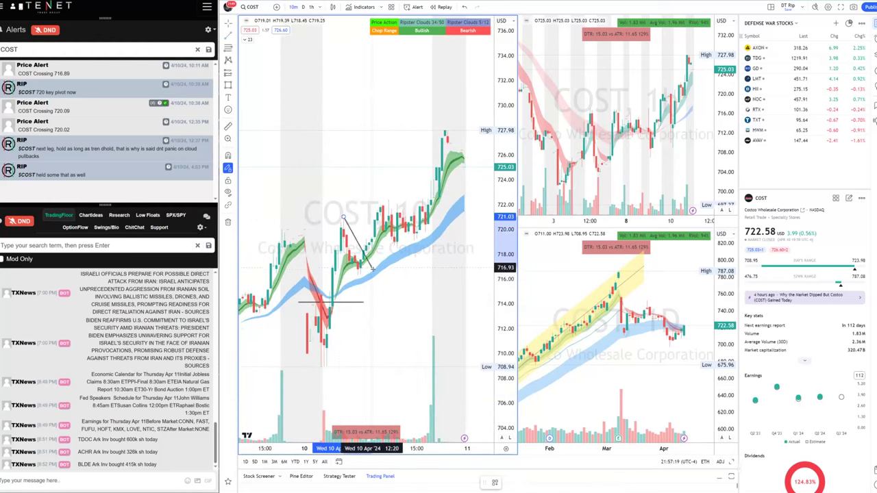
{"action": "left_click", "coordinate": [366, 269]}
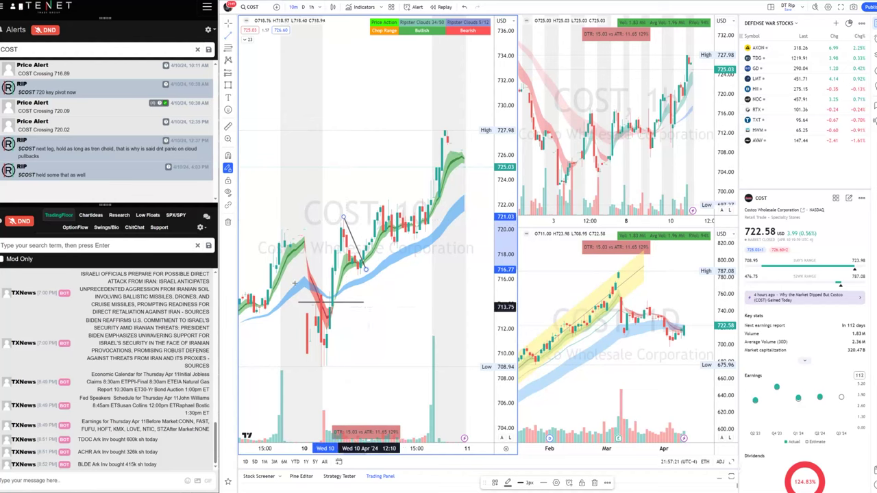
Step: Search the TradingFloor chat for "cost" and highlight the $COST "next leg" alert about not panicking on cloud pullbacks
{"action": "left_click", "coordinate": [172, 245]}
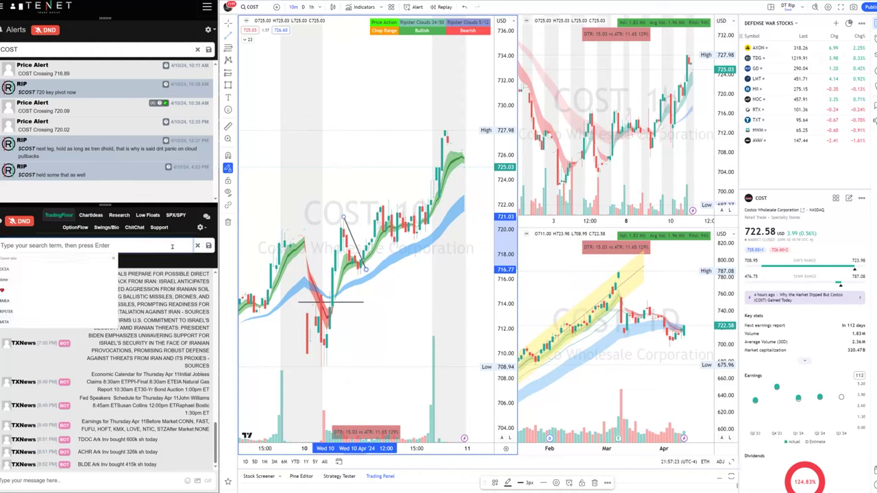
{"action": "type", "text": "$COST"}
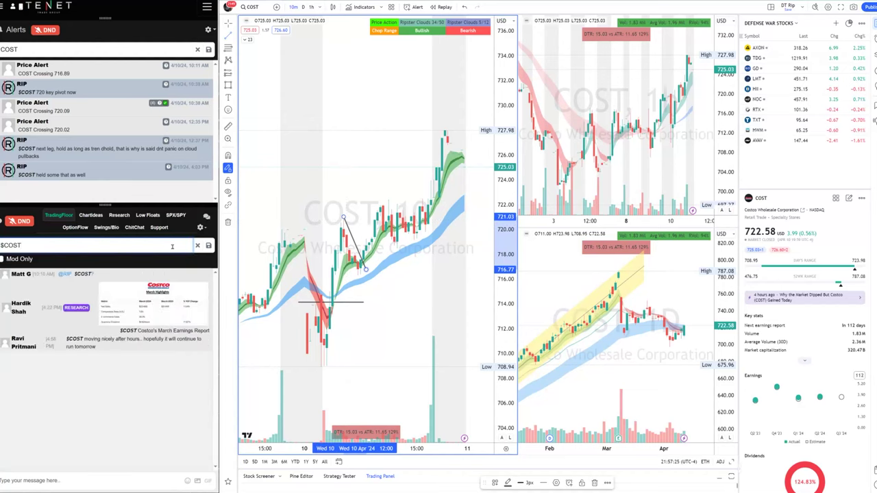
{"action": "key", "text": "BackSpace"}
{"action": "key", "text": "BackSpace"}
{"action": "key", "text": "BackSpace"}
{"action": "key", "text": "BackSpace"}
{"action": "key", "text": "BackSpace"}
{"action": "type", "text": "cost"}
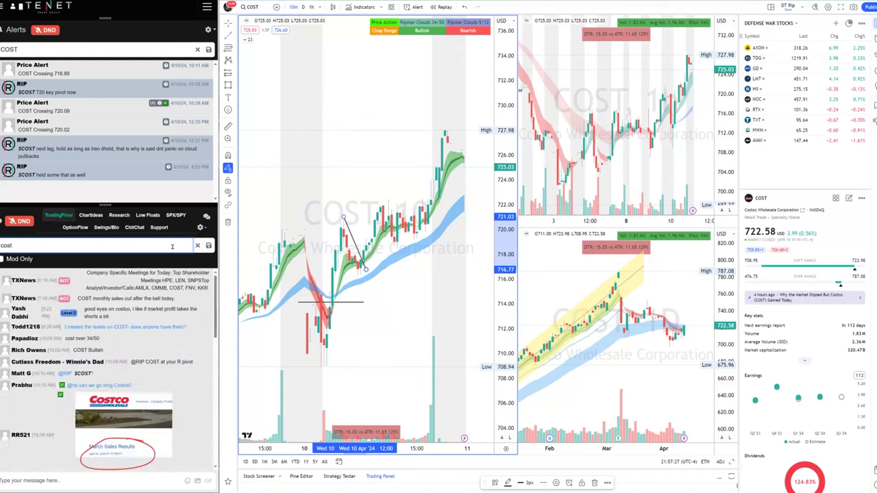
{"action": "scroll", "coordinate": [152, 346], "scroll_direction": "down", "scroll_amount": 5}
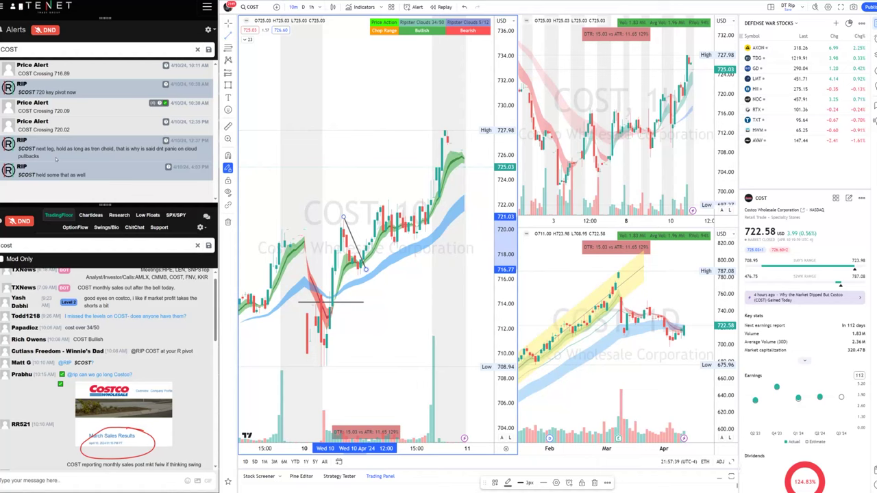
{"action": "left_click_drag", "start_coordinate": [59, 159], "coordinate": [27, 140]}
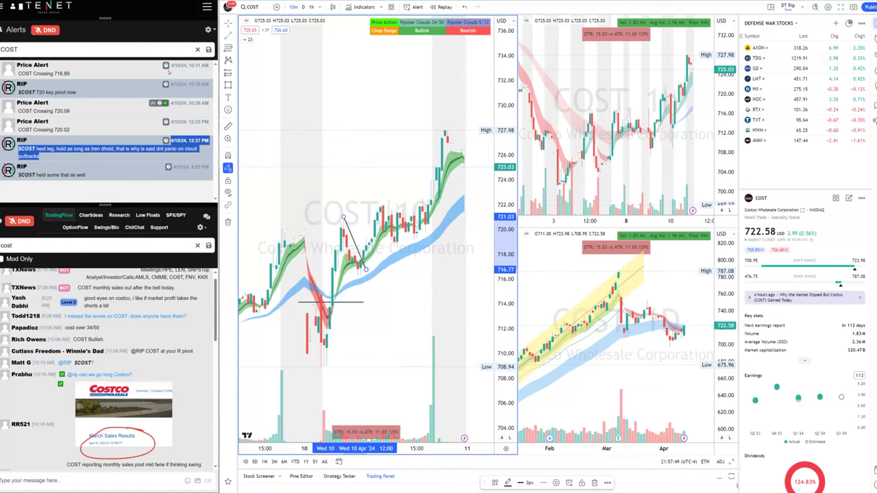
Step: Draw a descending trend line from about 736.77 to 721.75 over the recent candles on COST's daily chart
{"action": "left_click", "coordinate": [229, 46]}
{"action": "left_click", "coordinate": [267, 30]}
{"action": "left_click", "coordinate": [627, 320]}
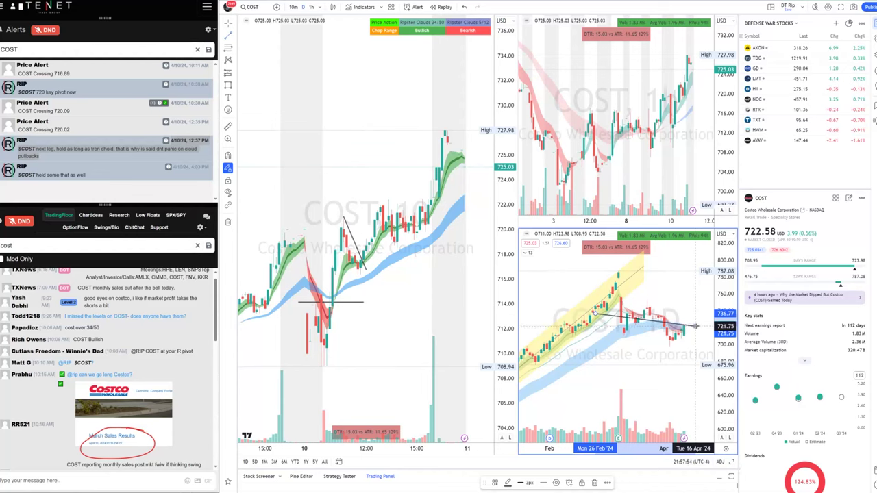
{"action": "left_click", "coordinate": [695, 327]}
{"action": "left_click_drag", "start_coordinate": [719, 302], "coordinate": [719, 281]}
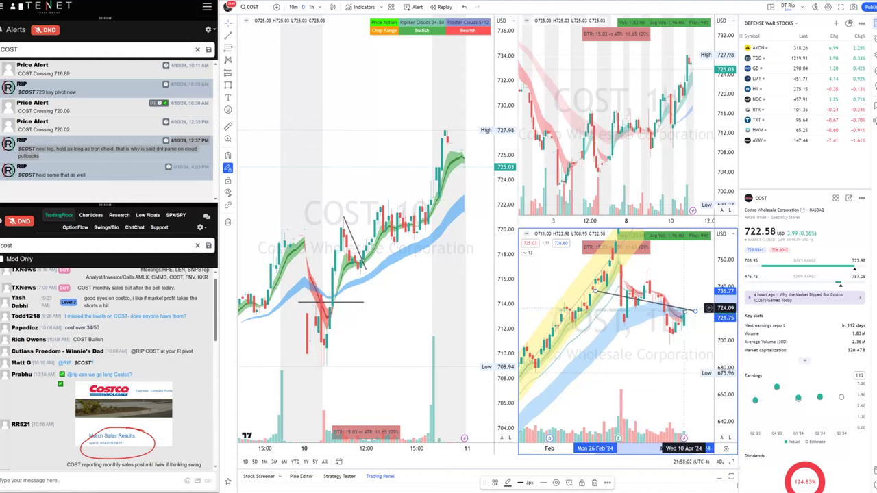
{"action": "double_click", "coordinate": [719, 310]}
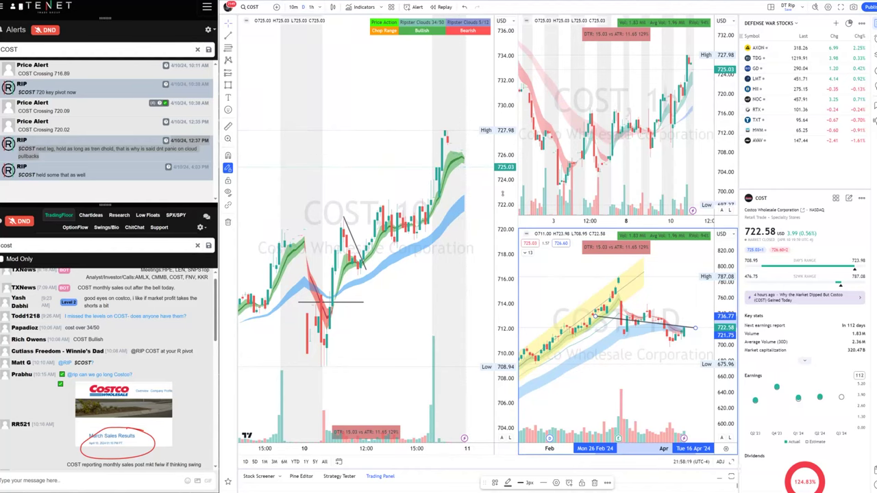
Step: Load the CAVA charts
{"action": "left_click", "coordinate": [252, 7]}
{"action": "type", "text": "cava"}
{"action": "key", "text": "Return"}
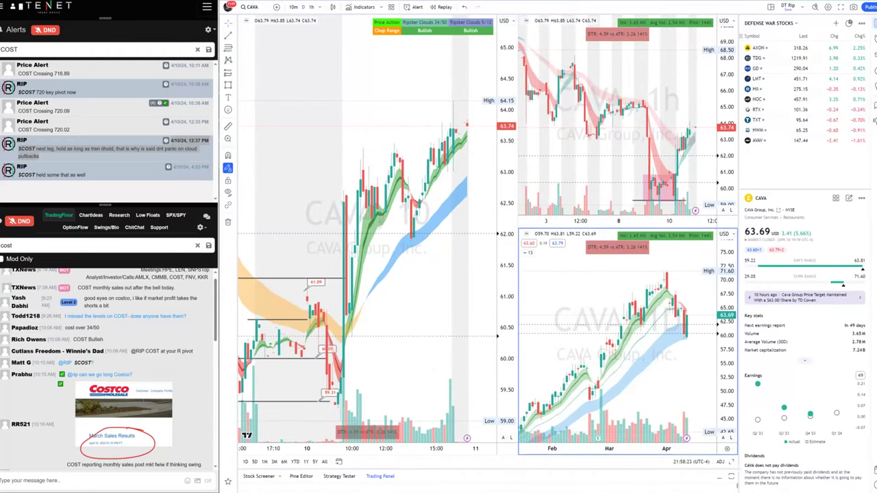
Step: Compare the CAVA pivots and notes in the Day 2/Day 3 Plays and News Plays images
{"action": "left_click", "coordinate": [361, 459]}
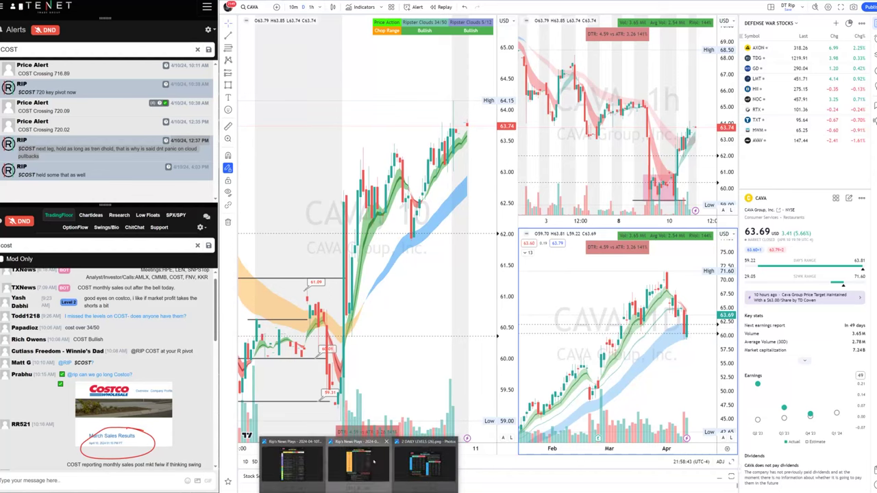
{"action": "left_click", "coordinate": [358, 465]}
{"action": "mouse_move", "coordinate": [291, 483]}
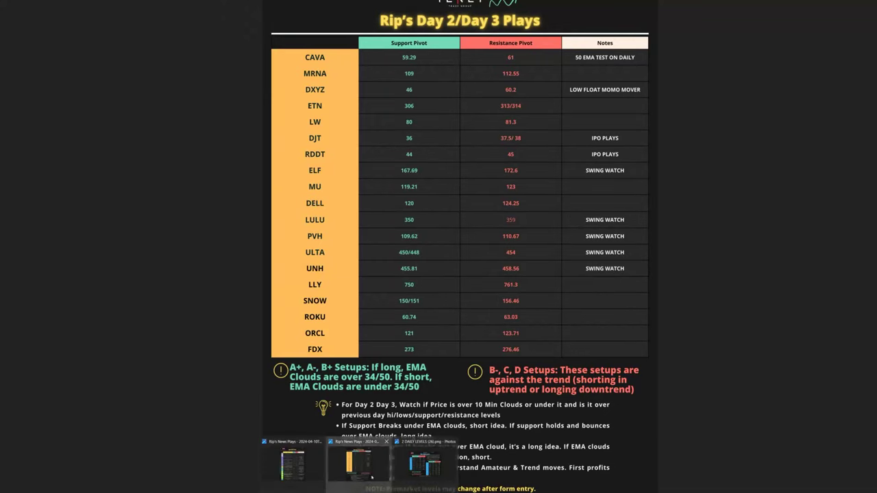
{"action": "left_click", "coordinate": [291, 472]}
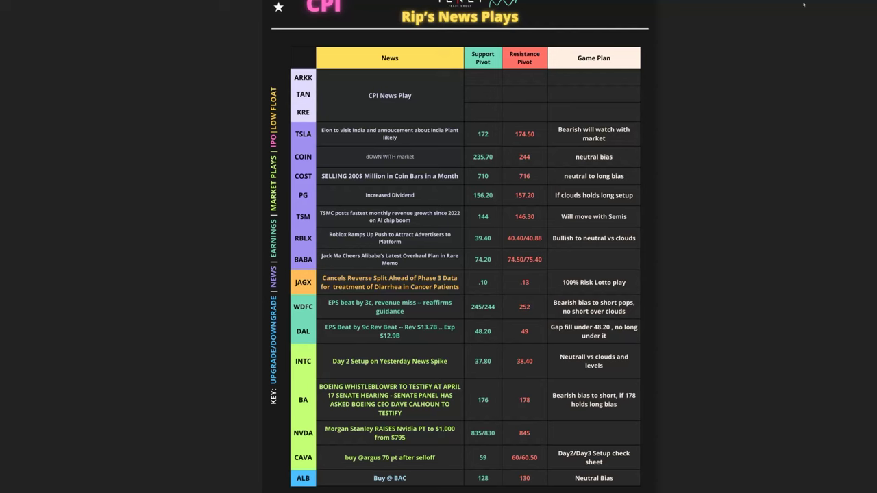
{"action": "key", "text": "Right"}
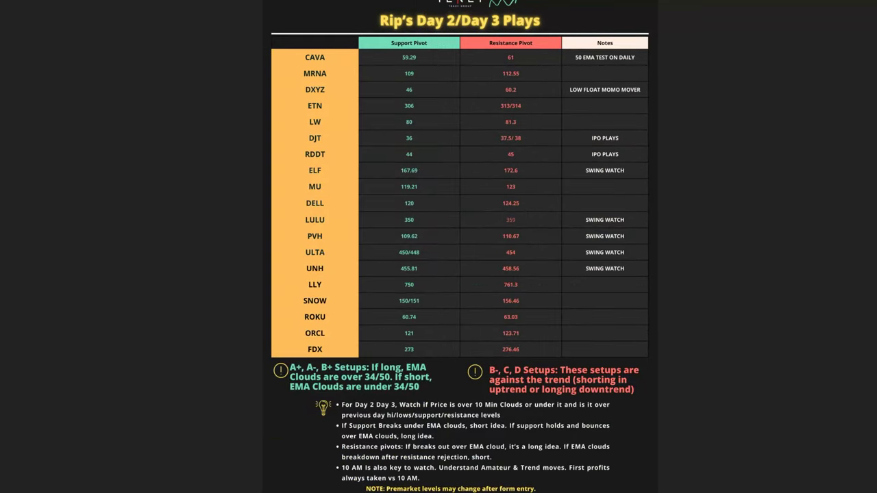
{"action": "key", "text": "Escape"}
Step: Search the alerts for $CAVA, examine its 10-minute move and highlight the "still ok to hold" alert text
{"action": "type", "text": "$"}
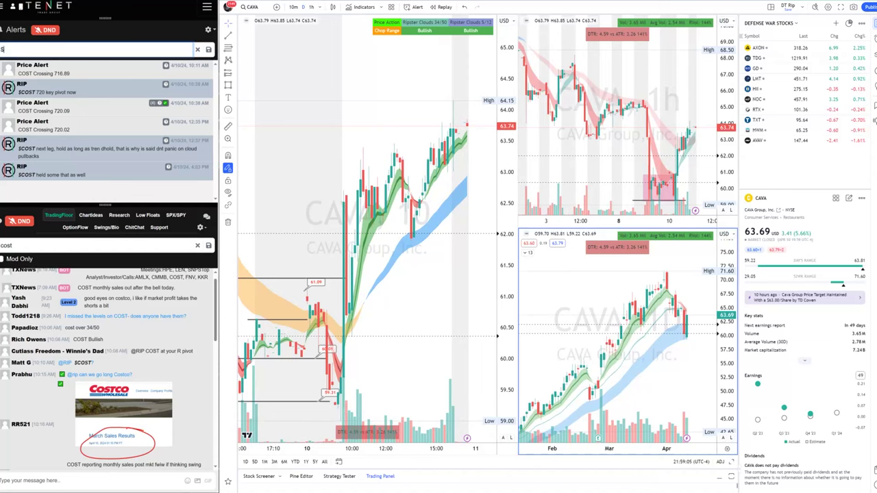
{"action": "type", "text": "CAVA"}
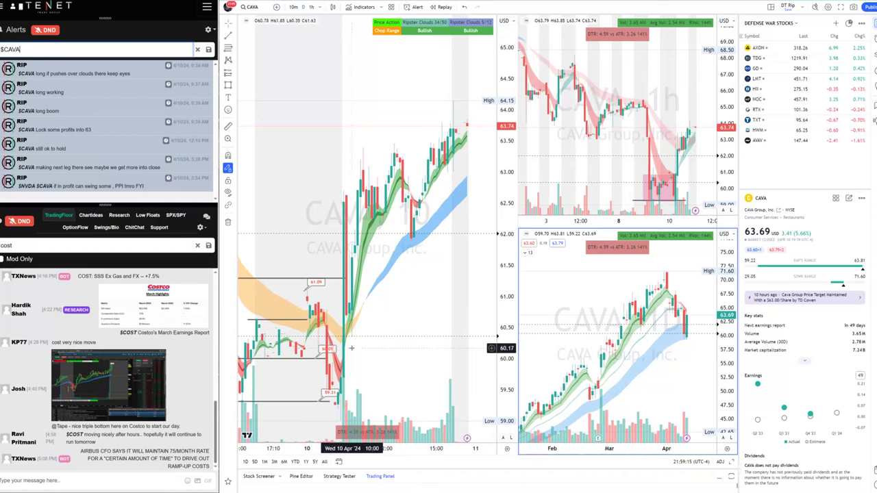
{"action": "scroll", "coordinate": [404, 346], "scroll_direction": "up", "scroll_amount": 2}
{"action": "scroll", "coordinate": [425, 236], "scroll_direction": "up", "scroll_amount": 1}
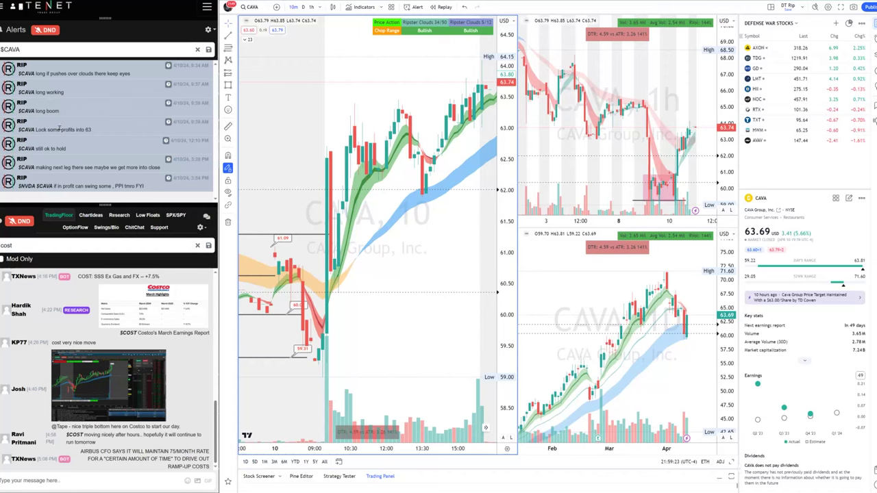
{"action": "left_click_drag", "start_coordinate": [91, 129], "coordinate": [36, 149]}
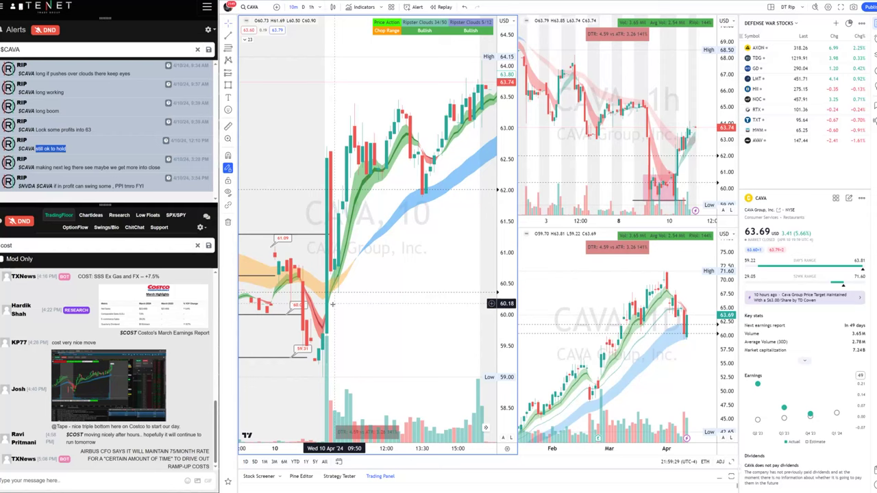
{"action": "scroll", "coordinate": [411, 215], "scroll_direction": "down", "scroll_amount": 3}
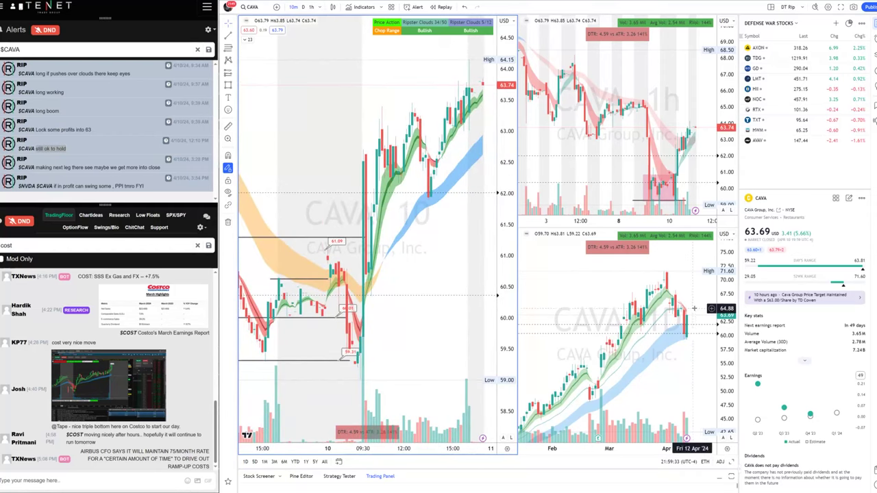
{"action": "left_click_drag", "start_coordinate": [503, 155], "coordinate": [447, 154]}
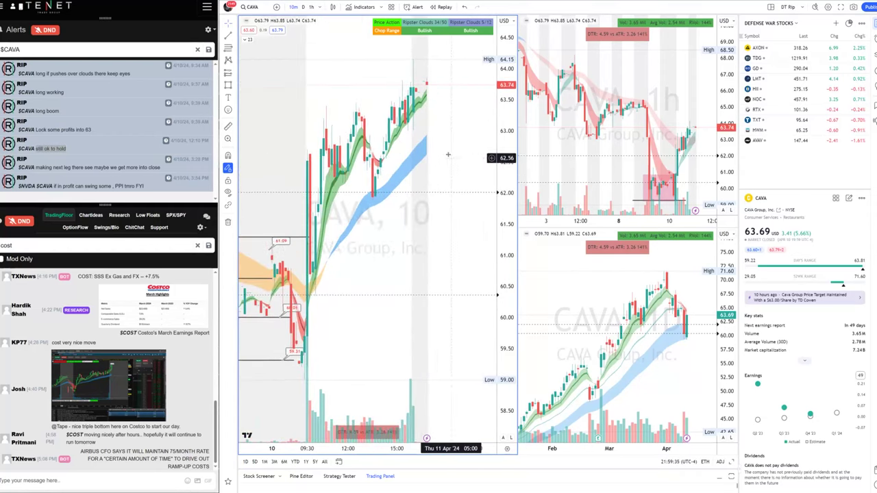
{"action": "right_click", "coordinate": [447, 153]}
{"action": "right_click", "coordinate": [447, 157]}
{"action": "left_click", "coordinate": [488, 202]}
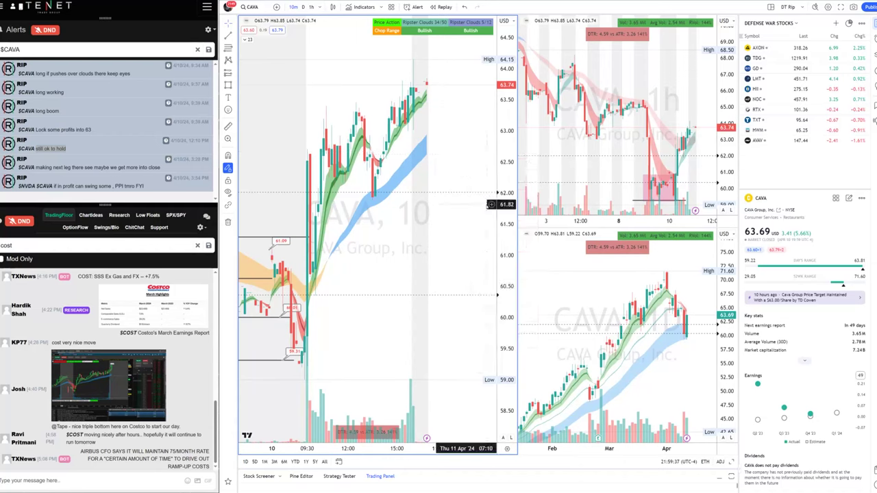
{"action": "key", "text": "Escape"}
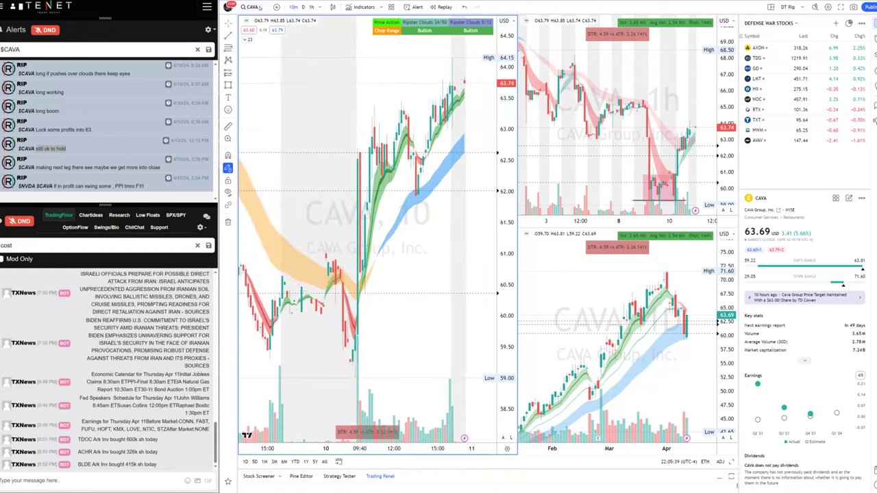
Step: Load the WDFC (WD-40 Company) charts
{"action": "left_click", "coordinate": [252, 7]}
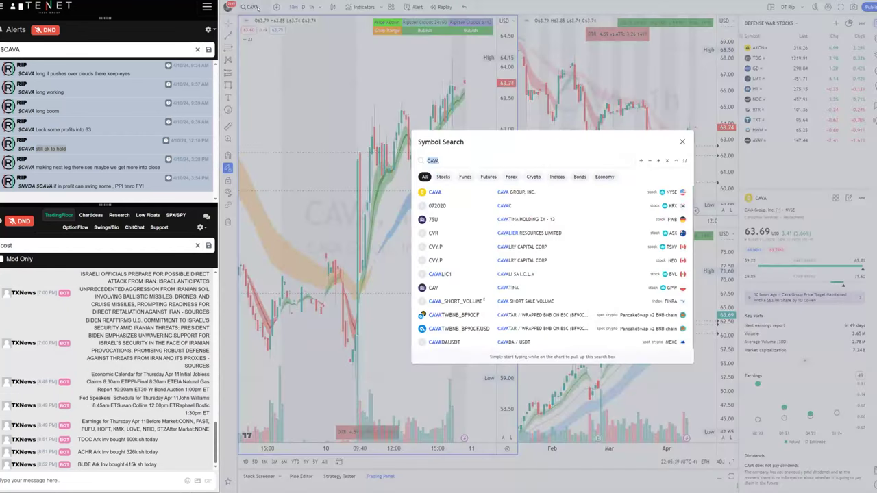
{"action": "type", "text": "WDFC"}
{"action": "key", "text": "Return"}
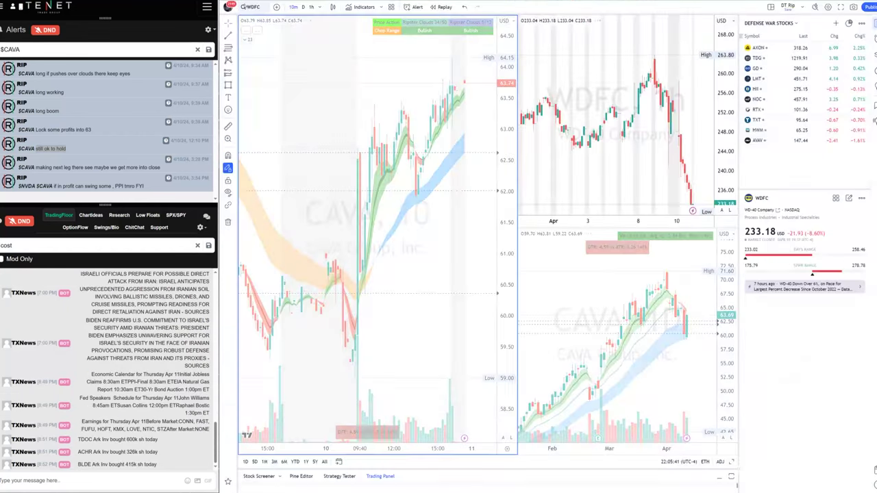
Step: Search both the alerts and the TradingFloor chat for "wdfc"
{"action": "triple_click", "coordinate": [75, 51]}
{"action": "type", "text": "wdfc"}
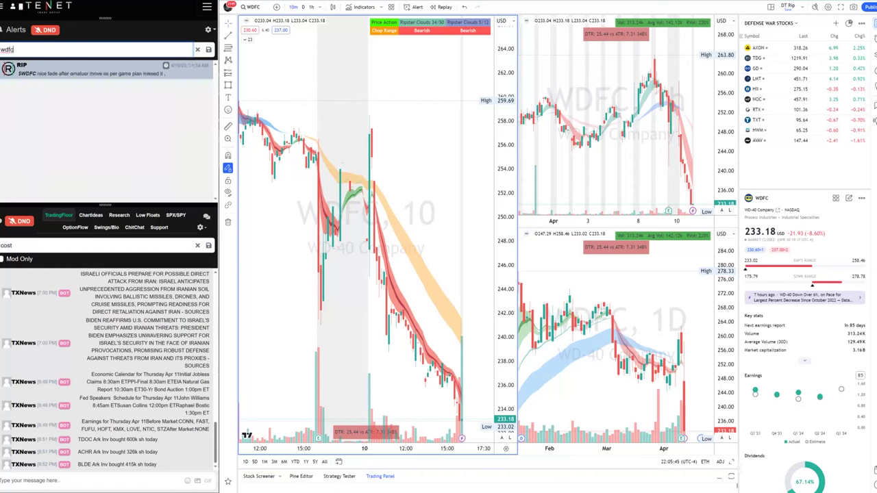
{"action": "triple_click", "coordinate": [72, 244]}
{"action": "type", "text": "wdfc"}
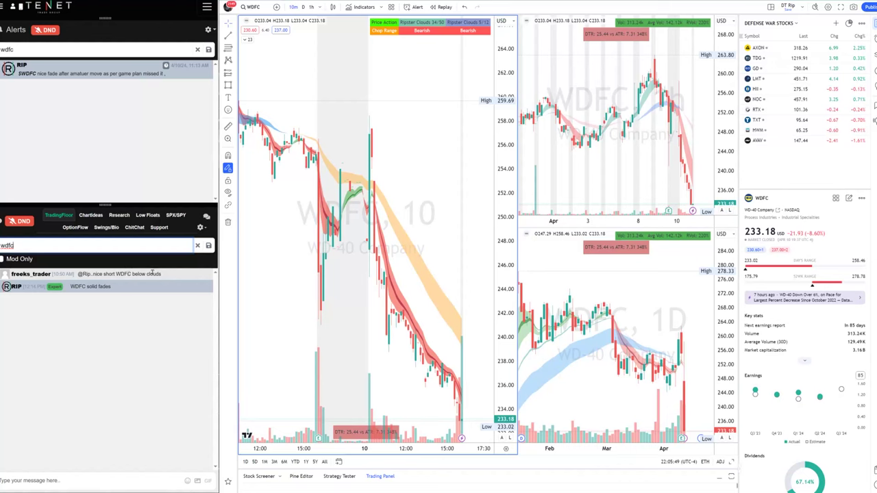
Step: Clear the WDFC search from the alerts and chat feeds, and examine the April 10 move on the WDFC 10-minute chart
{"action": "left_click", "coordinate": [197, 245]}
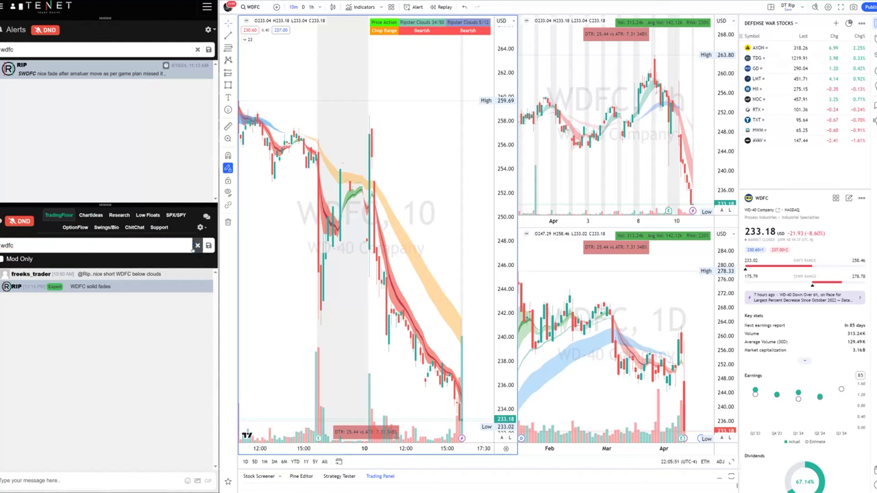
{"action": "left_click", "coordinate": [197, 49]}
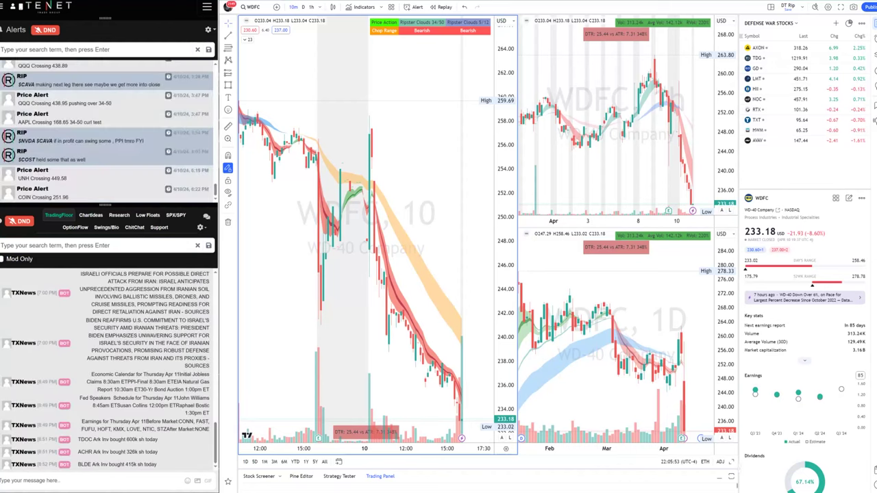
{"action": "left_click", "coordinate": [260, 468]}
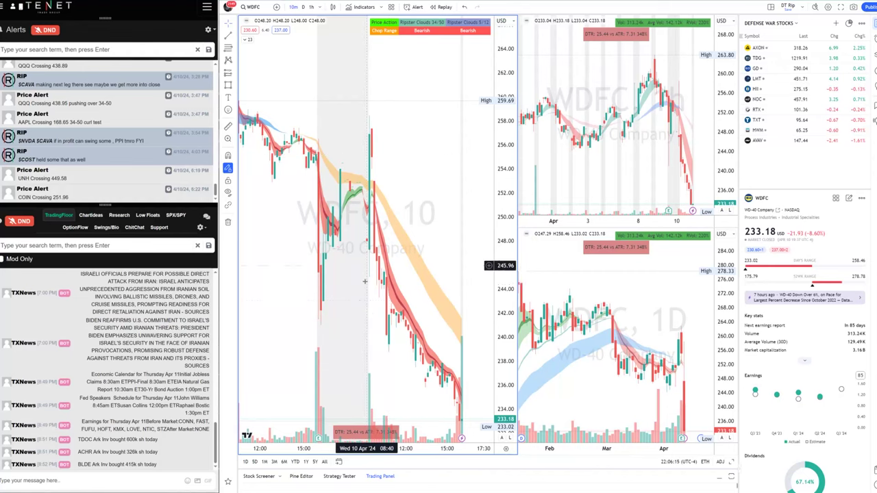
{"action": "scroll", "coordinate": [364, 237], "scroll_direction": "down", "scroll_amount": 3}
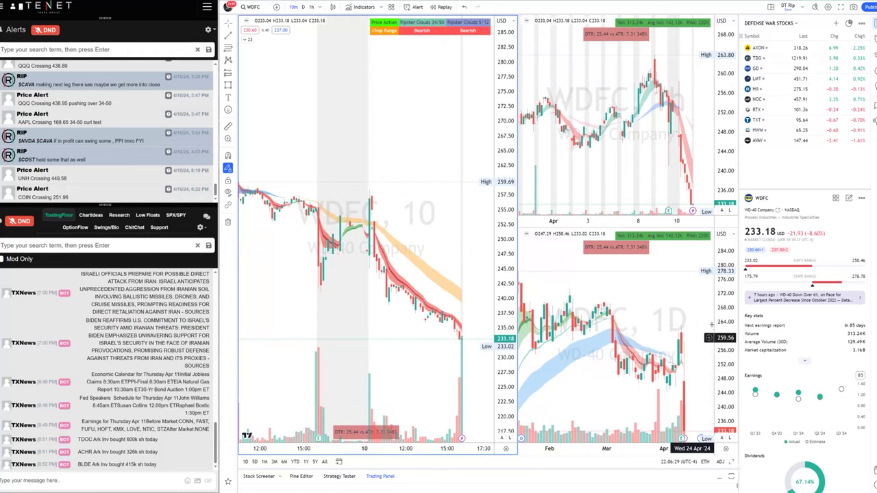
Step: On the WDFC daily chart, draw a horizontal support line at about 245.94 and a rectangle above it spanning about 247.72 to 260.43
{"action": "left_click_drag", "start_coordinate": [705, 313], "coordinate": [708, 280]}
{"action": "double_click", "coordinate": [708, 280]}
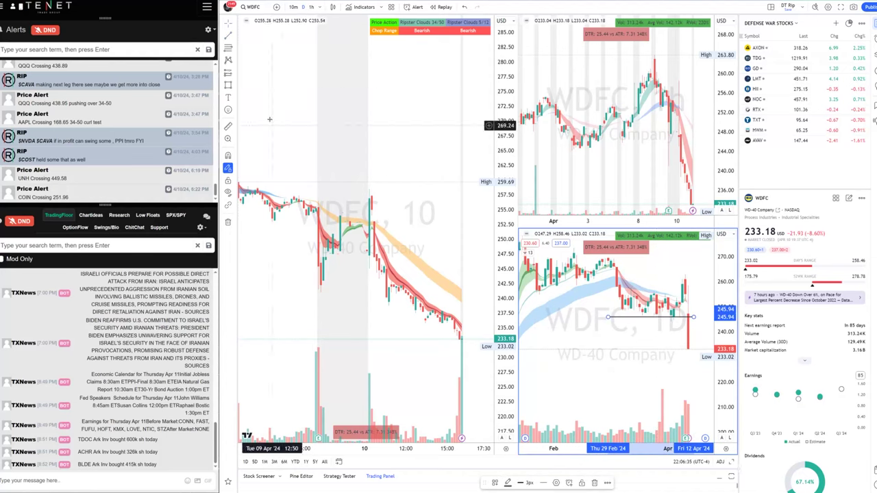
{"action": "mouse_move", "coordinate": [610, 281]}
{"action": "left_mouse_down"}
{"action": "mouse_move", "coordinate": [673, 317]}
{"action": "mouse_move", "coordinate": [699, 312]}
{"action": "left_mouse_up"}
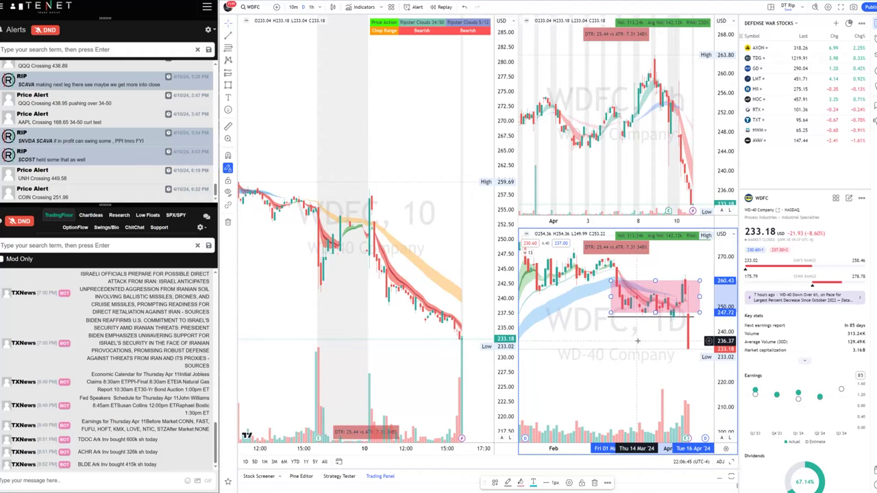
{"action": "key", "text": "Escape"}
Step: Place a downward arrow marker just below the support line on the WDFC daily chart
{"action": "left_click", "coordinate": [234, 100]}
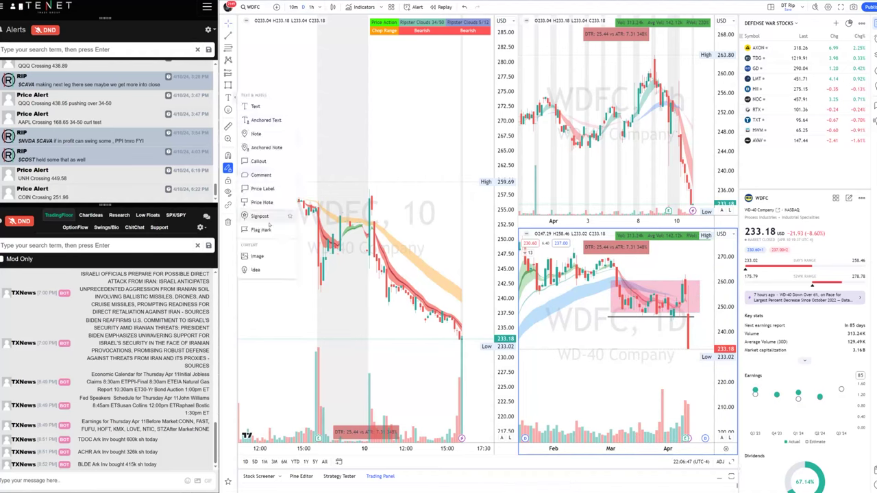
{"action": "left_click", "coordinate": [237, 78]}
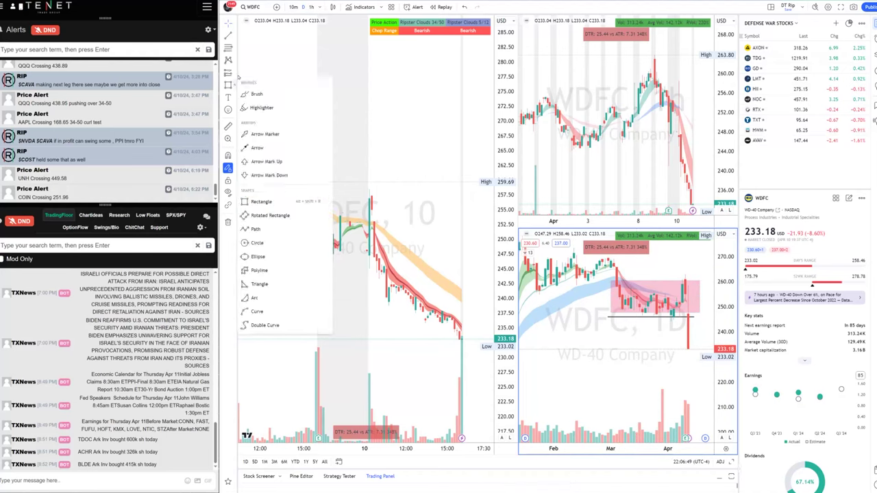
{"action": "left_click", "coordinate": [265, 134]}
{"action": "mouse_move", "coordinate": [677, 322]}
{"action": "left_mouse_down"}
{"action": "mouse_move", "coordinate": [679, 351]}
{"action": "mouse_move", "coordinate": [677, 336]}
{"action": "left_mouse_up"}
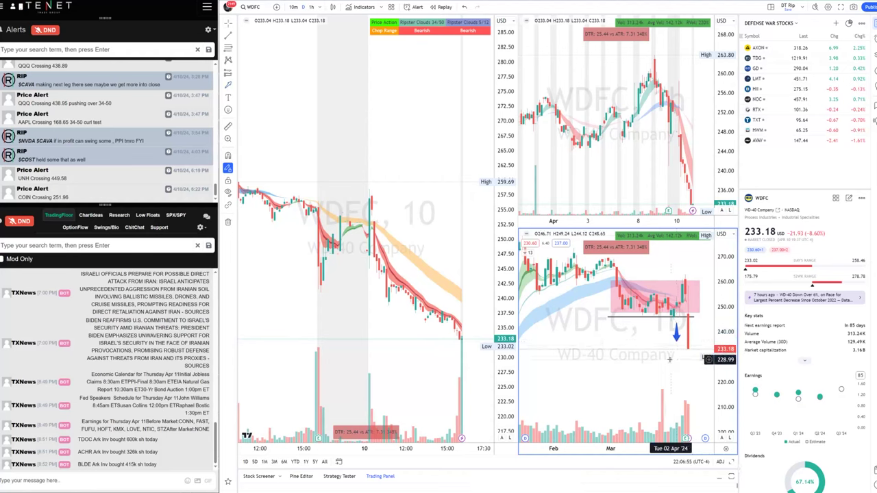
Step: Take a Snagit screen capture of the annotated WDFC daily chart
{"action": "right_click", "coordinate": [305, 408]}
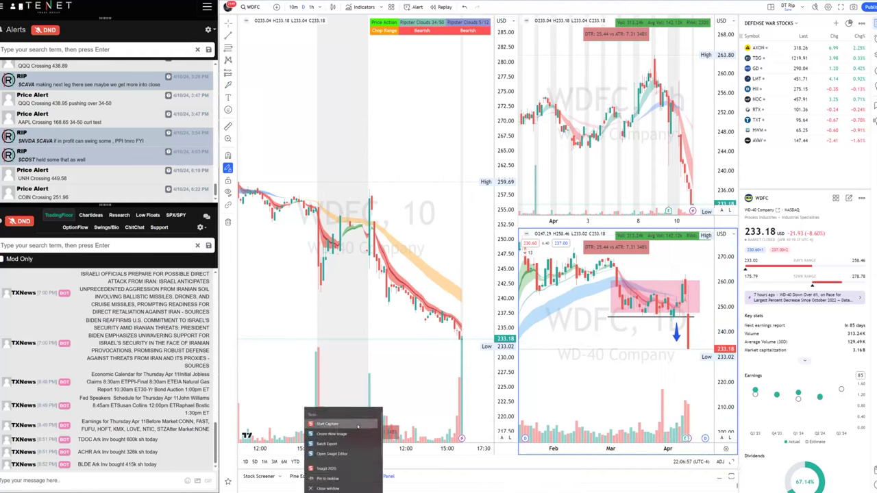
{"action": "key", "text": "Escape"}
{"action": "key", "text": "Print"}
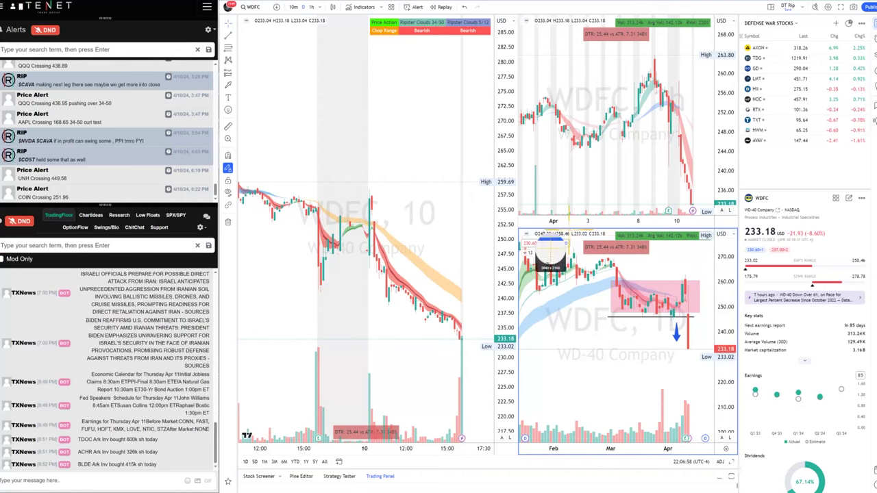
{"action": "left_click", "coordinate": [737, 363]}
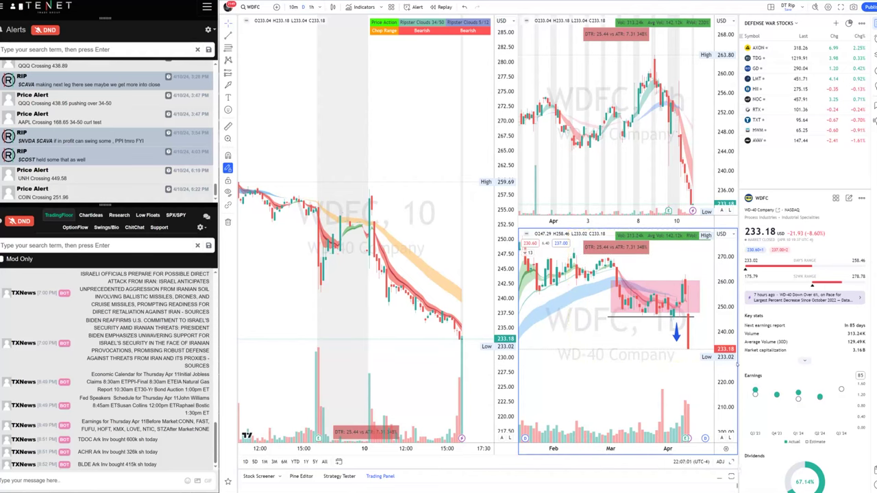
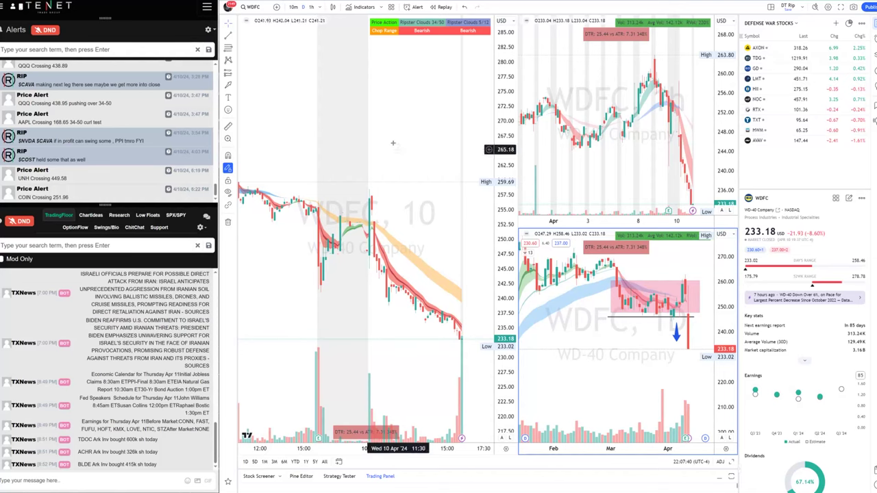
Step: Load the DXYZ (Destiny Tech100 Inc.) charts
{"action": "left_click", "coordinate": [259, 8]}
{"action": "type", "text": "DXYZ"}
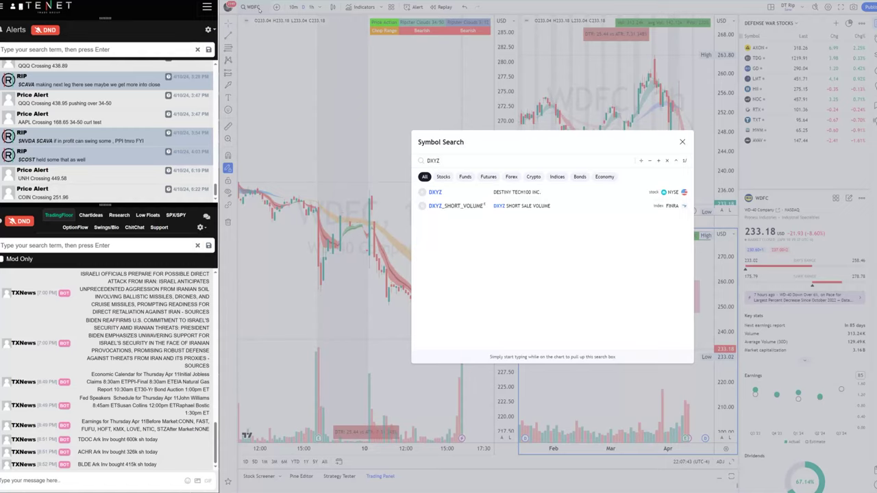
{"action": "key", "text": "Return"}
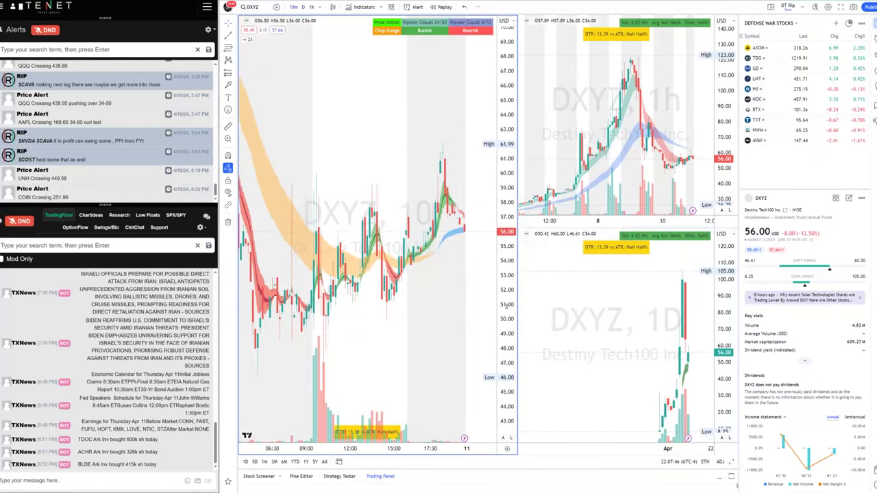
Step: Search the alerts for "dxyz" and examine the earlier selloff and April 10 price action on the DXYZ 10-minute chart
{"action": "type", "text": "dxyz"}
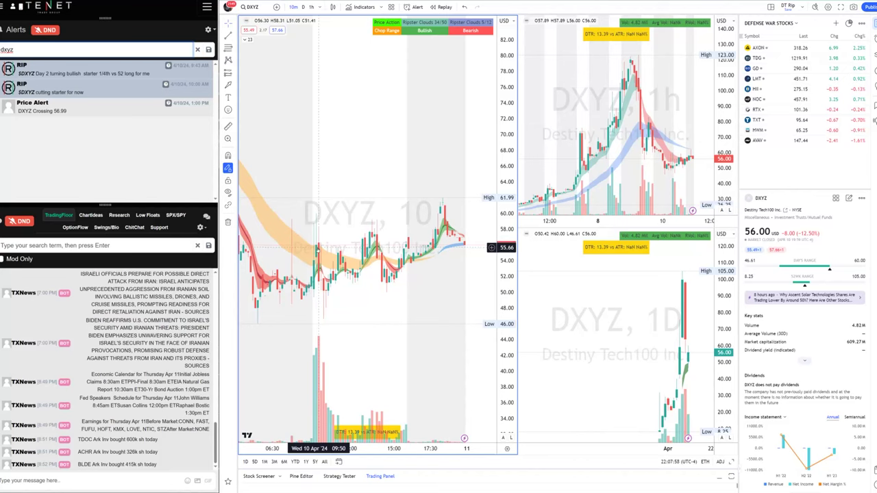
{"action": "scroll", "coordinate": [322, 240], "scroll_direction": "down", "scroll_amount": 2}
{"action": "scroll", "coordinate": [437, 182], "scroll_direction": "down", "scroll_amount": 2}
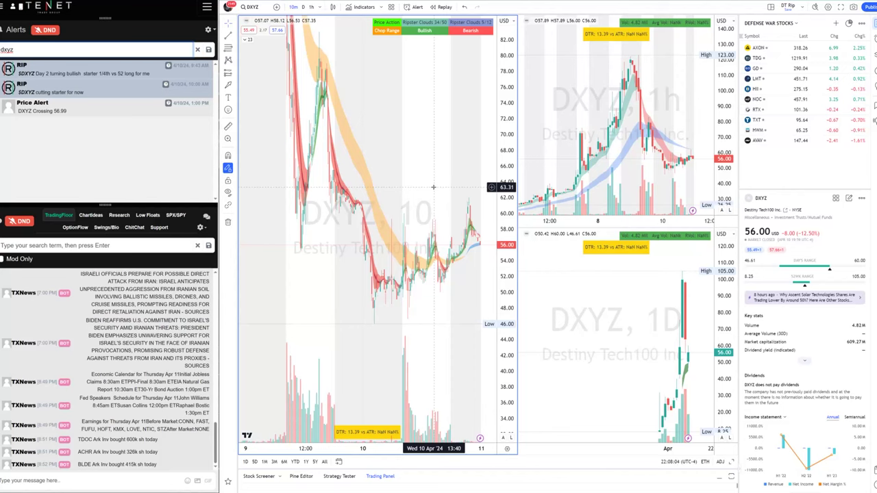
{"action": "scroll", "coordinate": [387, 270], "scroll_direction": "up", "scroll_amount": 2}
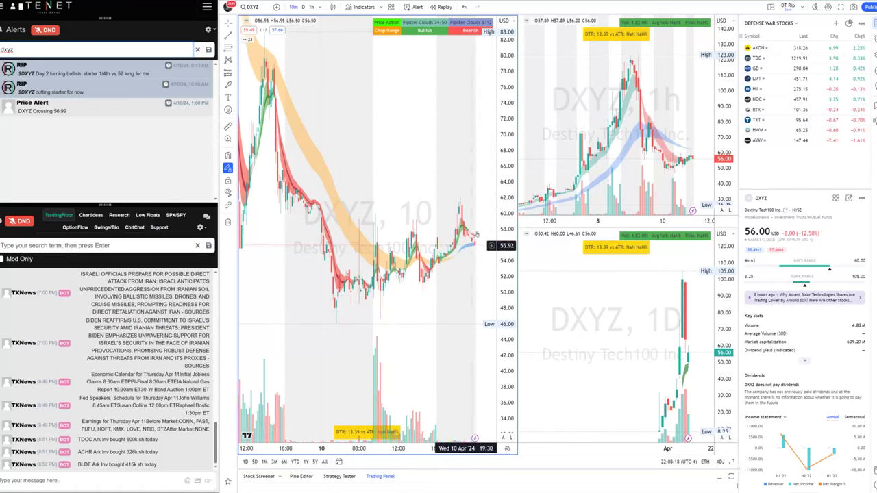
{"action": "left_click_drag", "start_coordinate": [506, 178], "coordinate": [505, 308]}
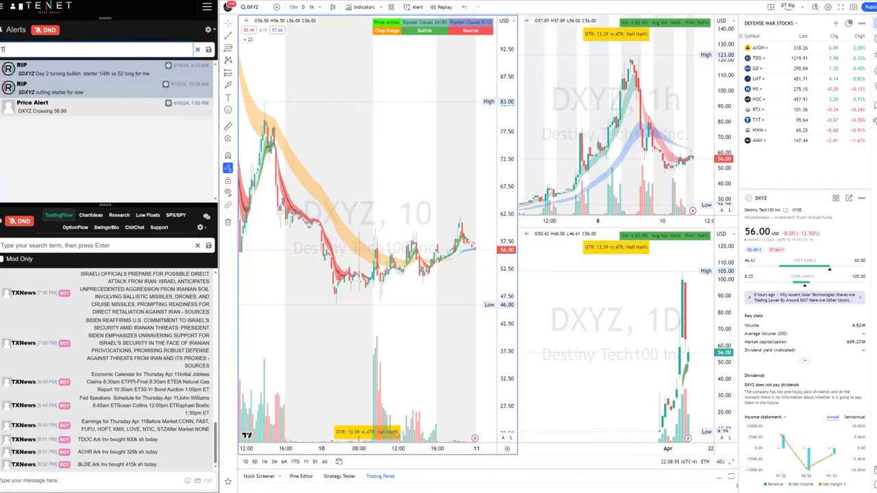
Step: Search the alerts for "TSLA" and load the TSLA charts
{"action": "key", "text": "Return"}
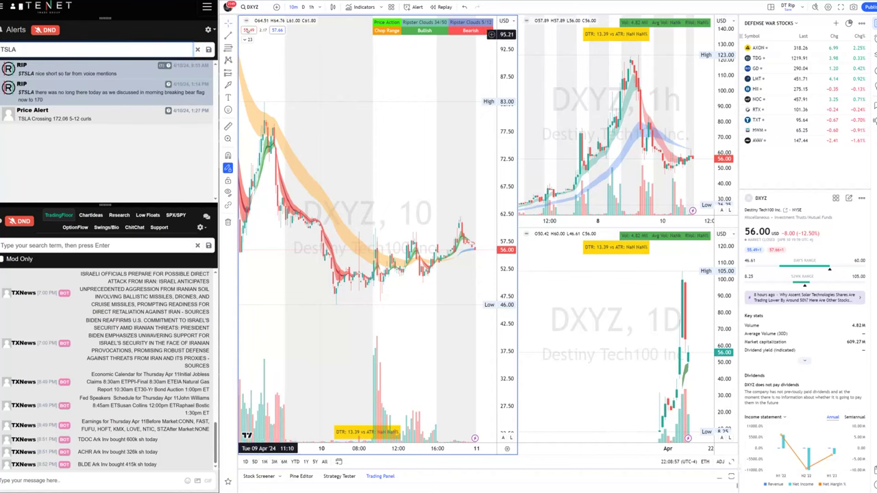
{"action": "left_click", "coordinate": [253, 8]}
{"action": "type", "text": "TSLA"}
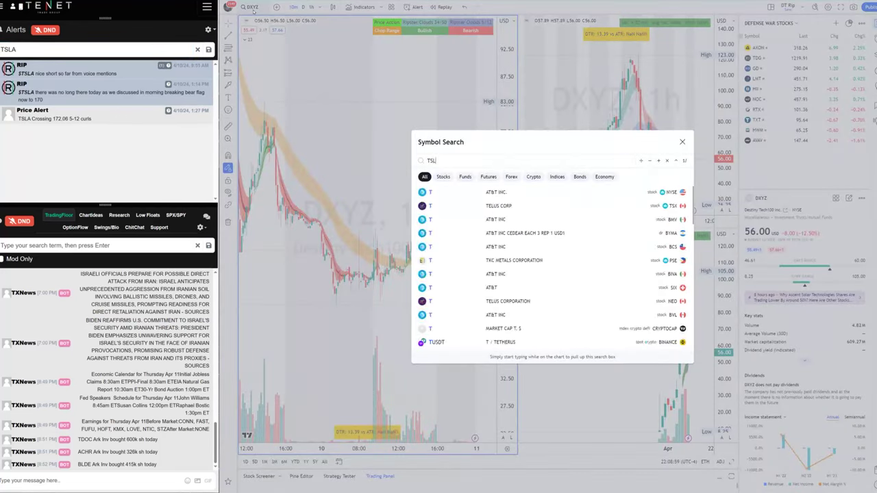
{"action": "key", "text": "Return"}
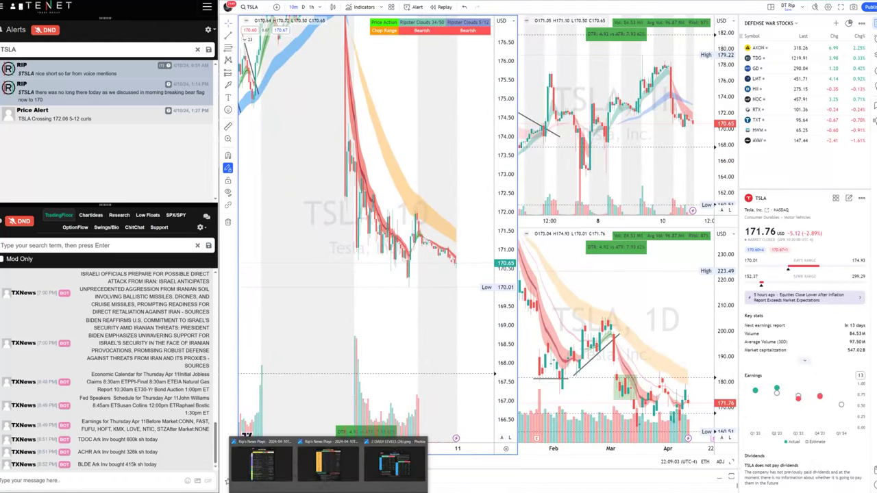
Step: Consult the News Plays image and mark TSLA's morning bounce on the 10-minute chart with a rectangle from about 172.90 to 174.34
{"action": "left_click", "coordinate": [261, 473]}
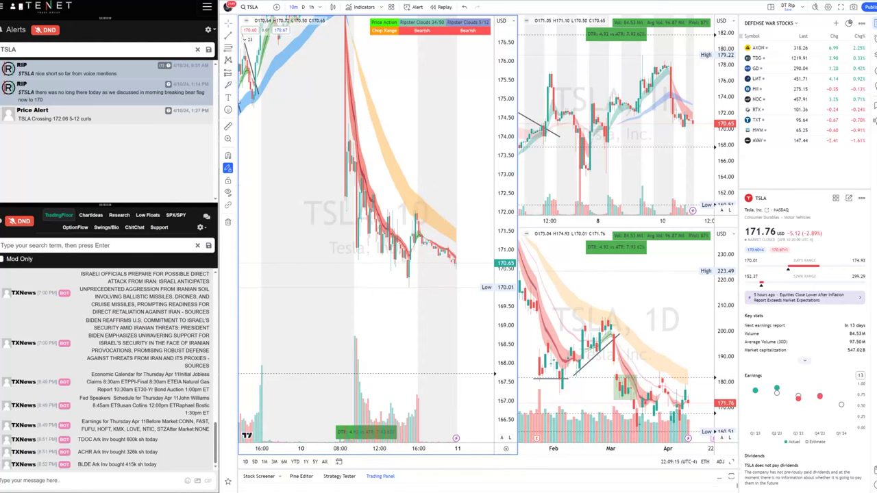
{"action": "left_click", "coordinate": [234, 84]}
{"action": "left_click", "coordinate": [274, 202]}
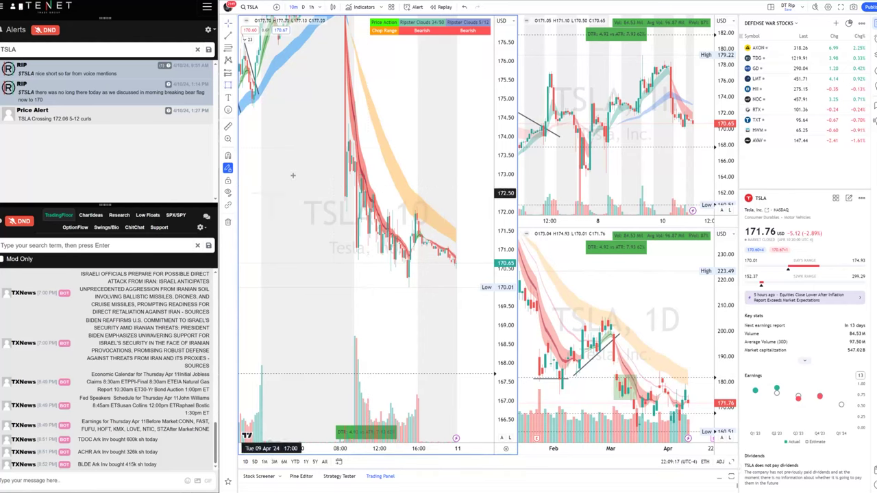
{"action": "mouse_move", "coordinate": [338, 124]}
{"action": "left_mouse_down"}
{"action": "mouse_move", "coordinate": [362, 196]}
{"action": "mouse_move", "coordinate": [377, 180]}
{"action": "left_mouse_up"}
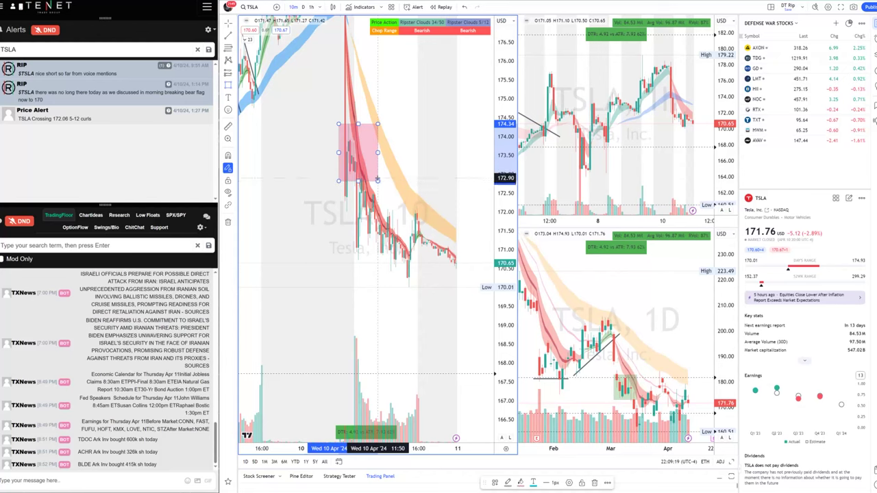
{"action": "left_click", "coordinate": [362, 259]}
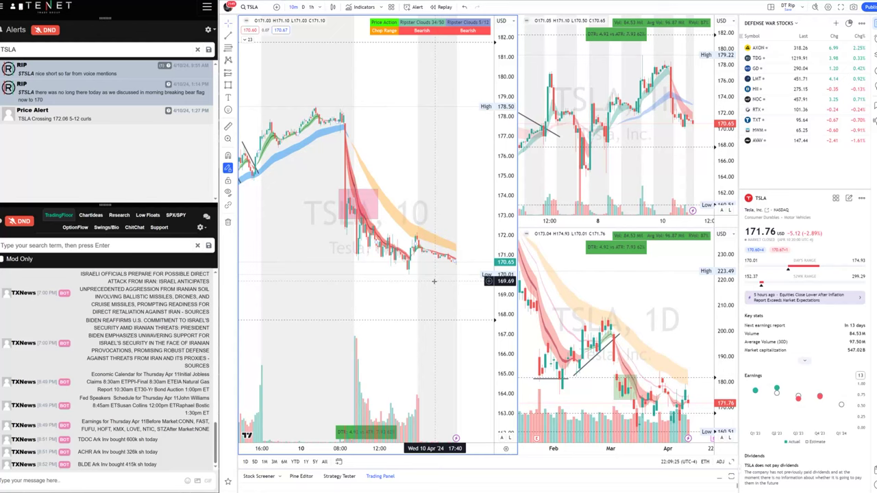
Step: Examine TSLA's 10-minute and daily charts and view the details of its upcoming earnings date
{"action": "left_click_drag", "start_coordinate": [439, 364], "coordinate": [373, 316]}
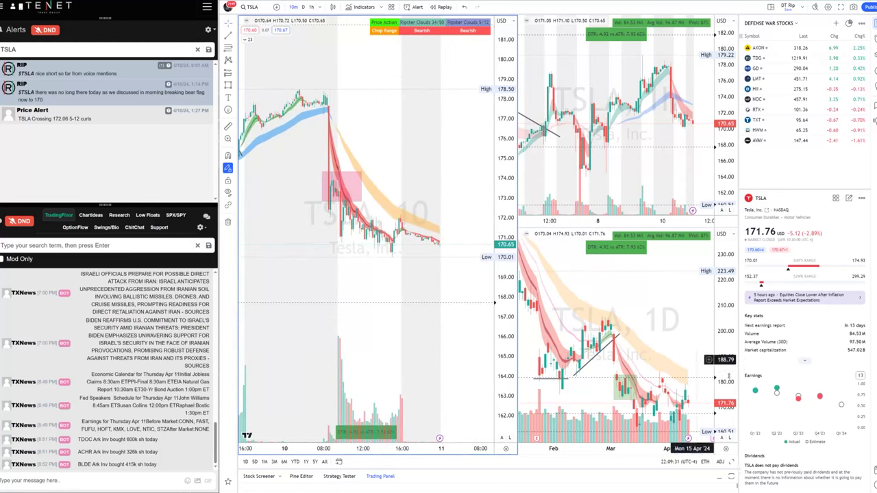
{"action": "left_click", "coordinate": [678, 321]}
{"action": "left_click_drag", "start_coordinate": [679, 320], "coordinate": [665, 322]}
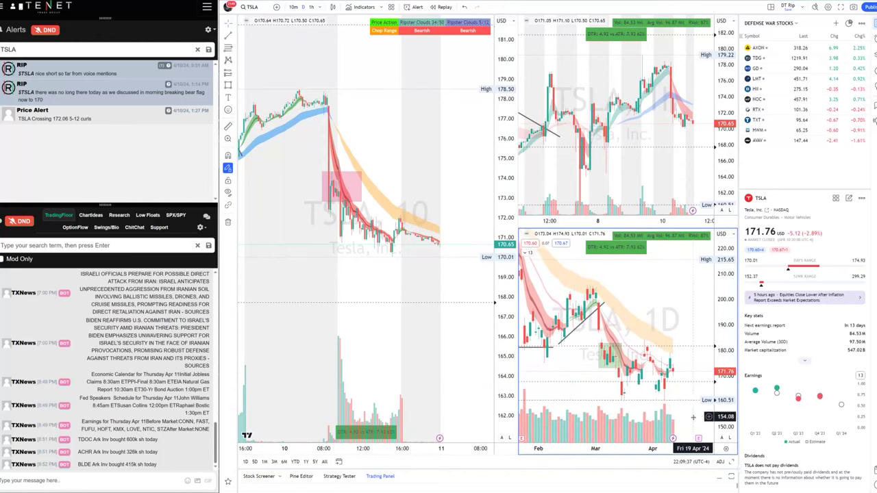
{"action": "mouse_move", "coordinate": [697, 437]}
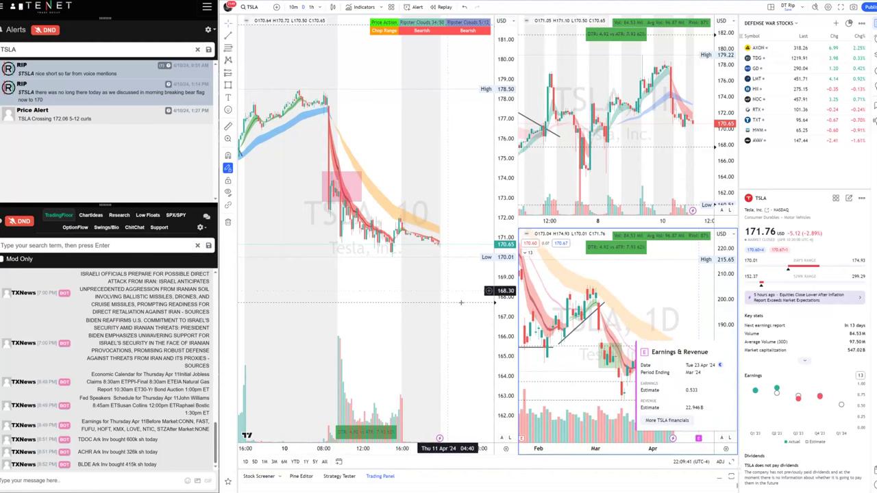
Step: Create a one-time price alert on TSLA for crossing 172.05
{"action": "right_click", "coordinate": [454, 219]}
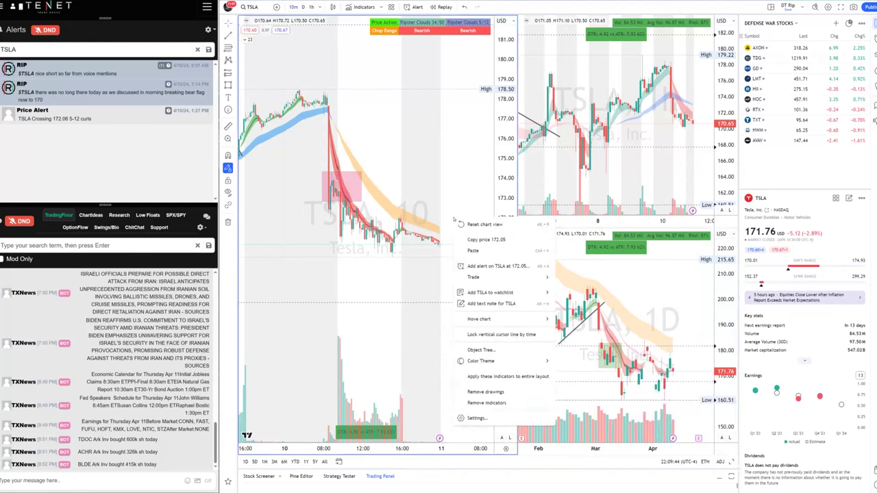
{"action": "left_click", "coordinate": [488, 266]}
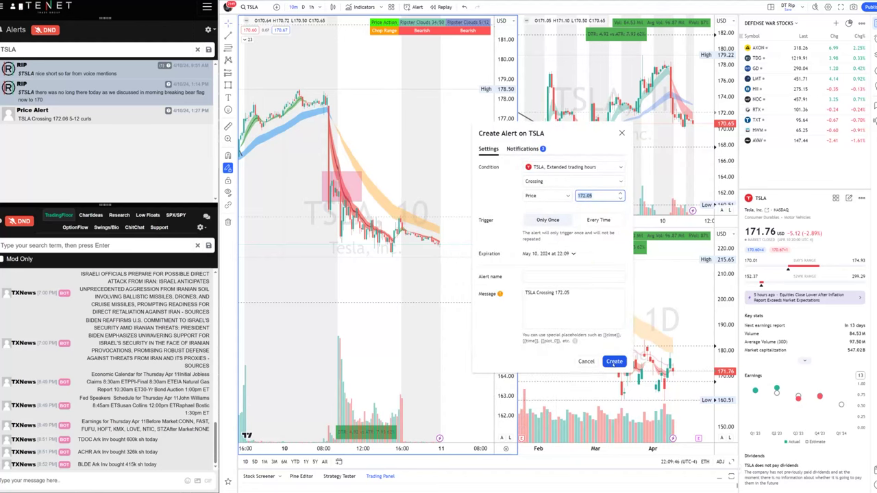
{"action": "left_click", "coordinate": [614, 361]}
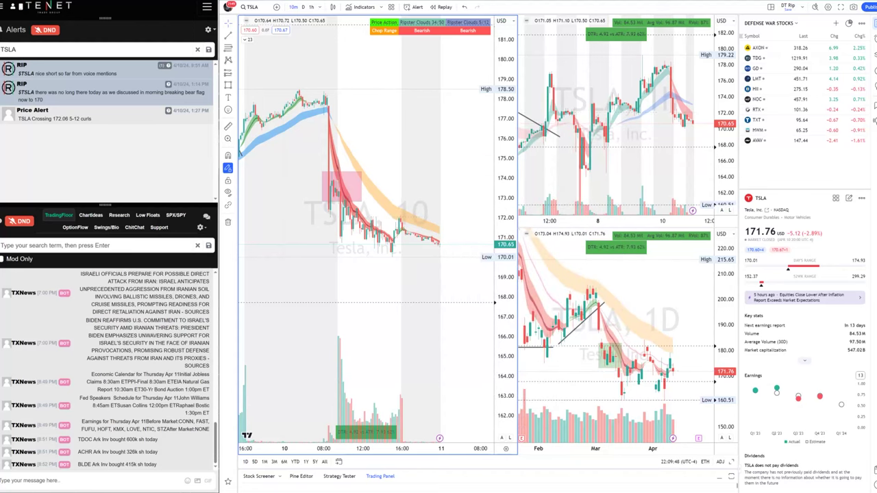
Step: Search the alerts for "MRNA" and check its support and resistance pivots in the Day 2/Day 3 Plays image
{"action": "mouse_move", "coordinate": [329, 488]}
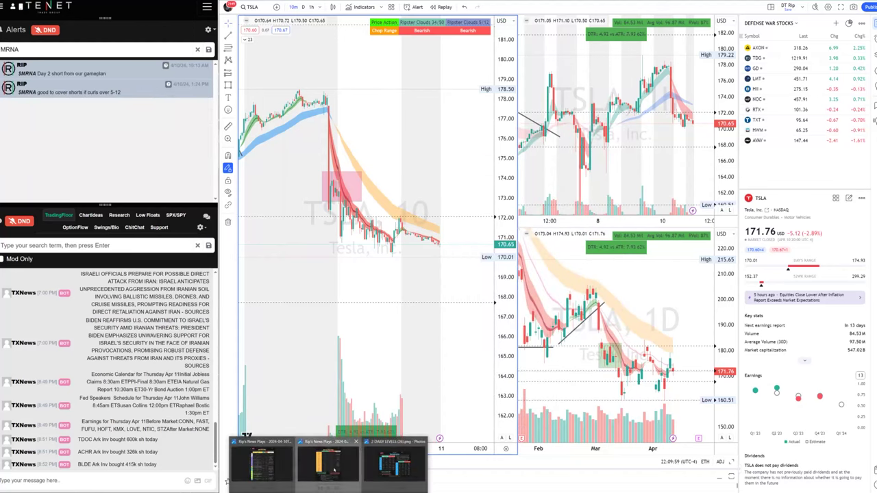
{"action": "left_click", "coordinate": [333, 471]}
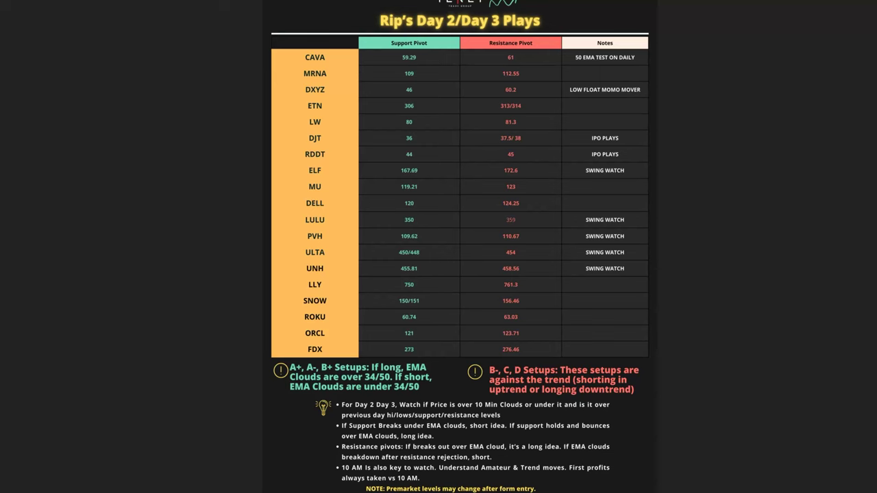
{"action": "key", "text": "alt+Tab"}
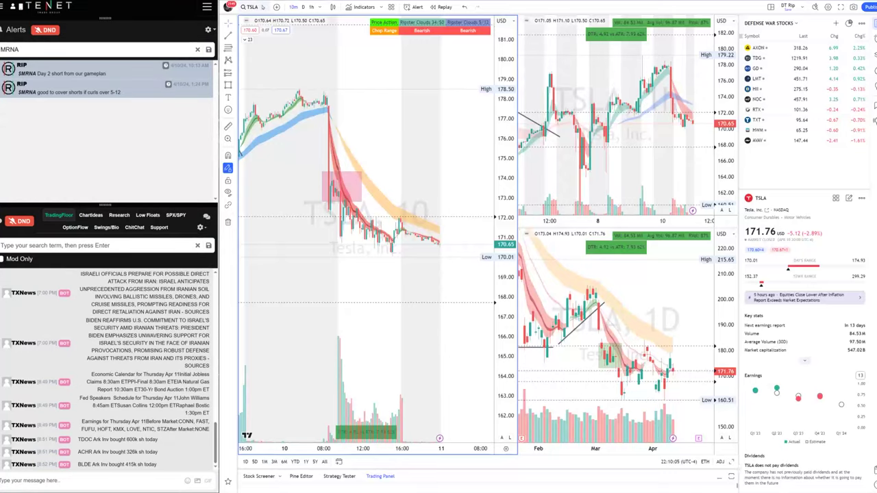
Step: Load MRNA in the charts and widen the 10-minute view to cover April 9 and 10
{"action": "left_click", "coordinate": [261, 7]}
{"action": "type", "text": "mrna"}
{"action": "key", "text": "Return"}
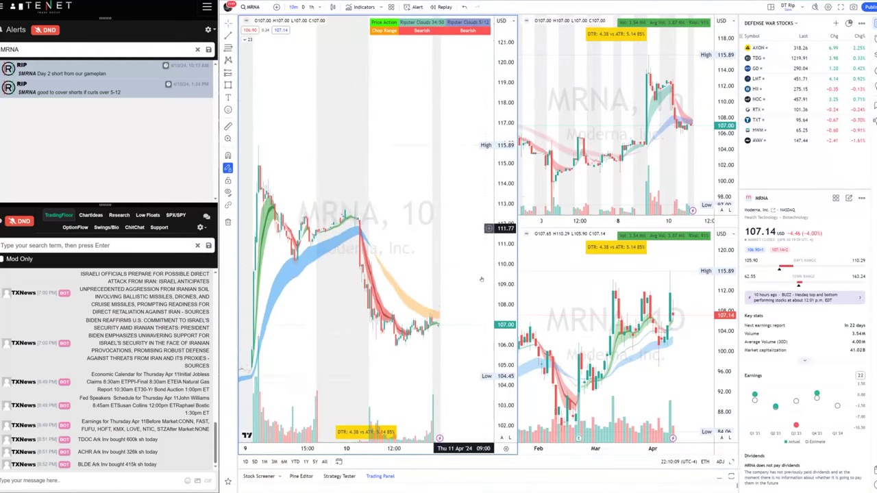
{"action": "scroll", "coordinate": [422, 301], "scroll_direction": "down", "scroll_amount": 2}
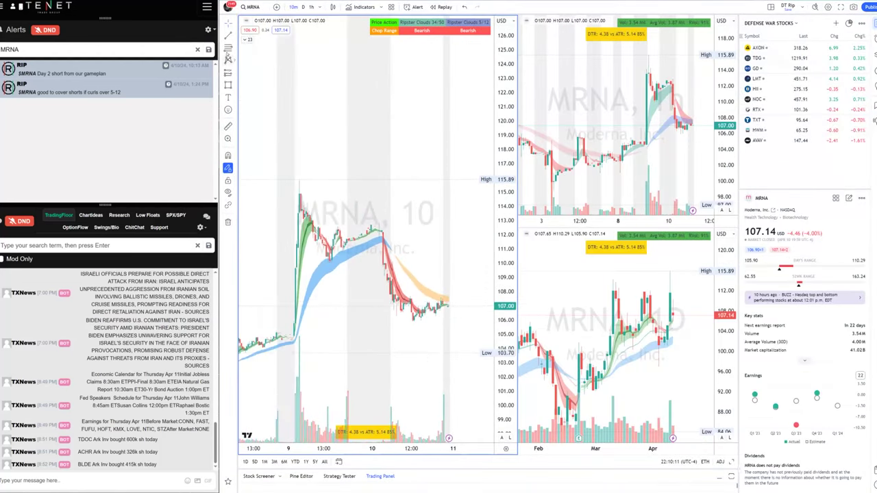
Step: Draw a trend line across the blue cloud on MRNA's 10-minute chart from about 109.36 to 111.65 and examine the drop below it
{"action": "left_click", "coordinate": [303, 272]}
{"action": "left_click", "coordinate": [376, 247]}
{"action": "left_click", "coordinate": [407, 240]}
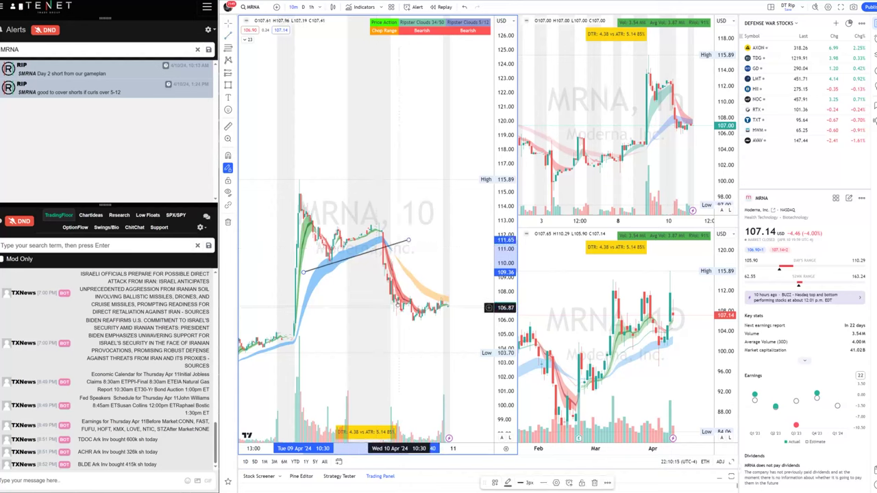
{"action": "scroll", "coordinate": [439, 254], "scroll_direction": "up", "scroll_amount": 5}
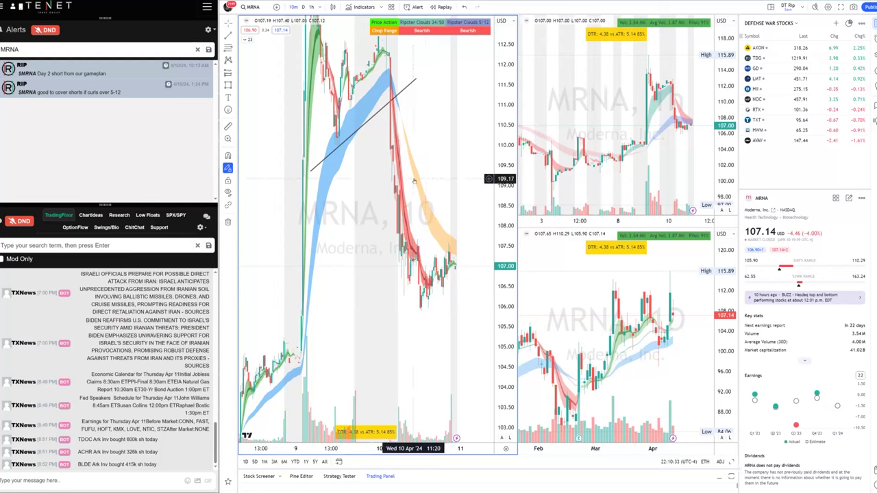
{"action": "scroll", "coordinate": [414, 181], "scroll_direction": "up", "scroll_amount": 2}
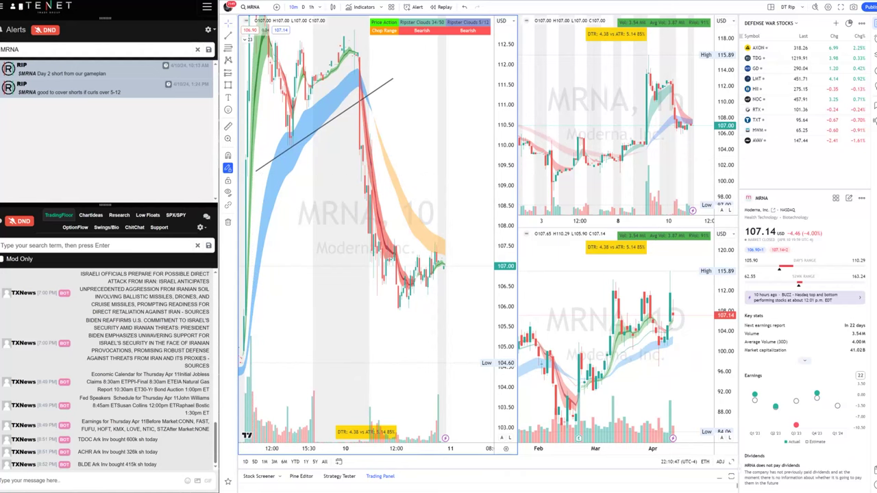
Step: Load BABA in the charts, search the alerts for "BABA" and review its 10-minute price action
{"action": "left_click", "coordinate": [259, 8]}
{"action": "type", "text": "BABA"}
{"action": "key", "text": "Return"}
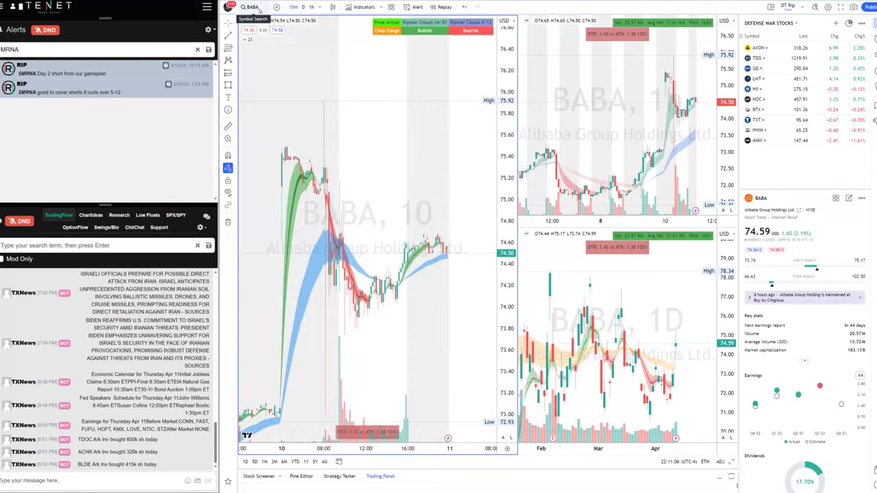
{"action": "double_click", "coordinate": [9, 49]}
{"action": "type", "text": "BABA"}
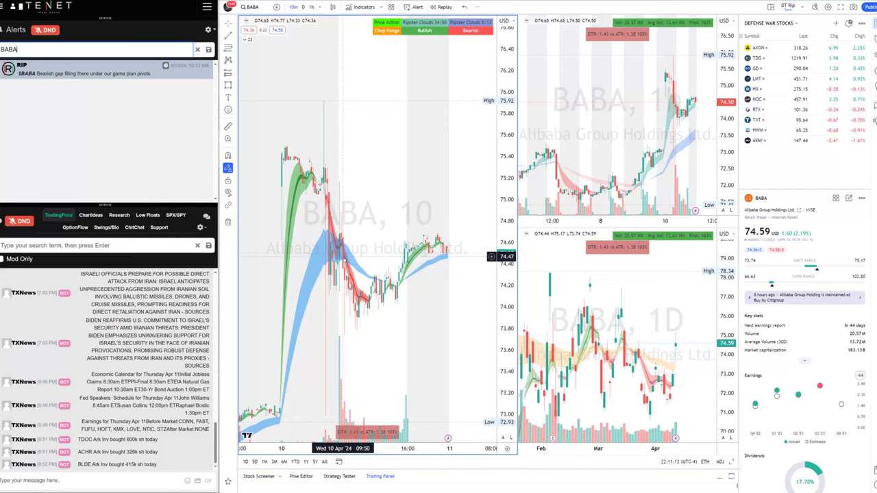
{"action": "left_click_drag", "start_coordinate": [456, 274], "coordinate": [488, 254]}
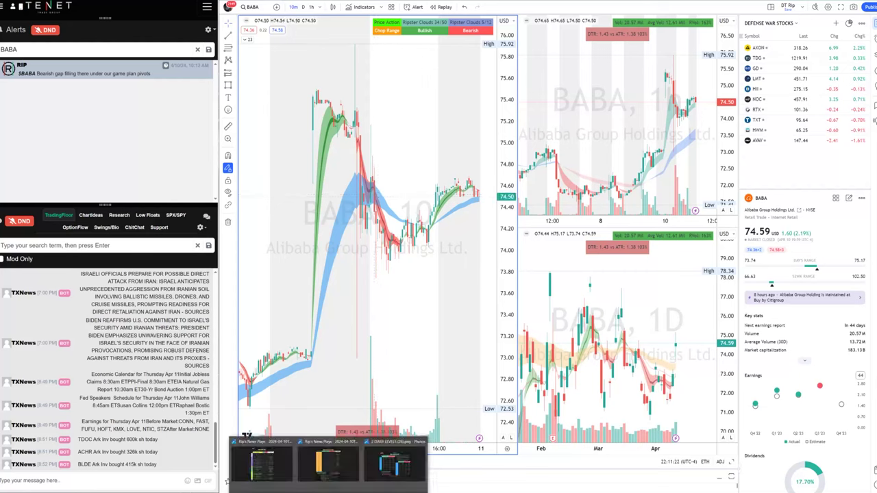
Step: Check BABA's support and resistance pivots in the News Plays image and compare them with its 10-minute chart
{"action": "left_click", "coordinate": [258, 472]}
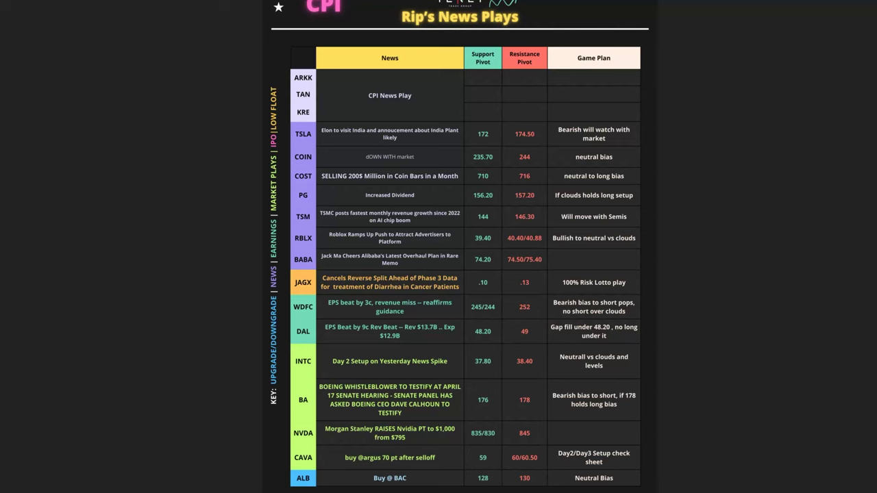
{"action": "key", "text": "alt+Tab"}
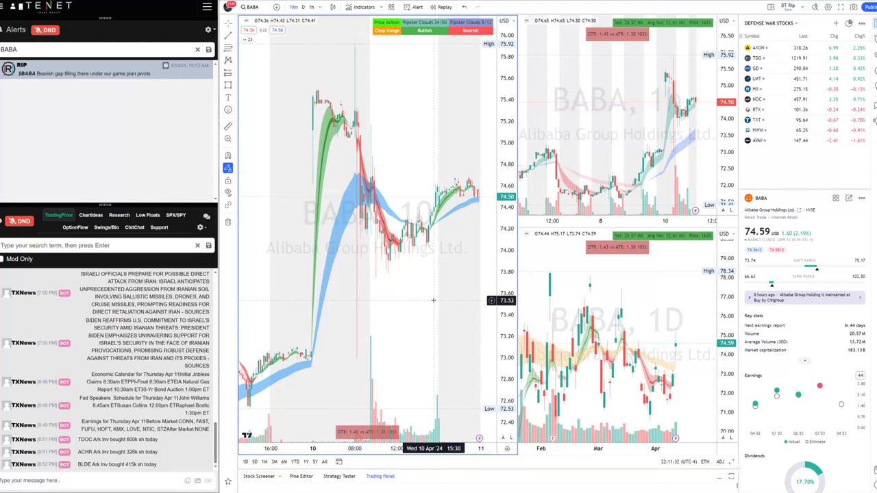
{"action": "scroll", "coordinate": [442, 296], "scroll_direction": "down", "scroll_amount": 2}
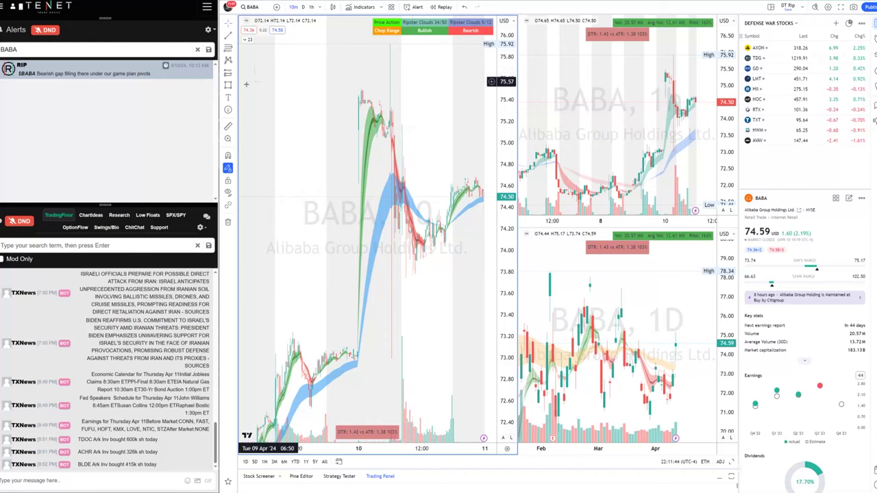
Step: Draw a Fibonacci retracement on BABA's 10-minute chart with level 1 at 73.11 and level 0 at 75.17
{"action": "left_click", "coordinate": [235, 52]}
{"action": "left_click", "coordinate": [268, 56]}
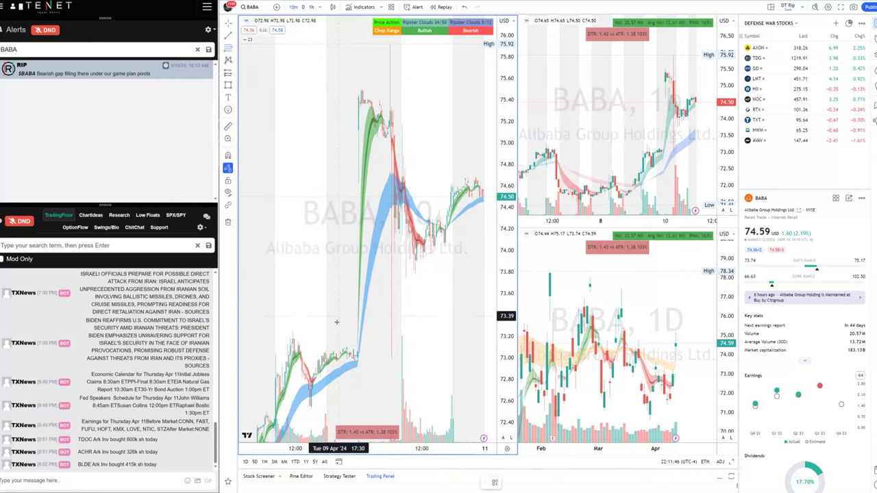
{"action": "left_click", "coordinate": [321, 346]}
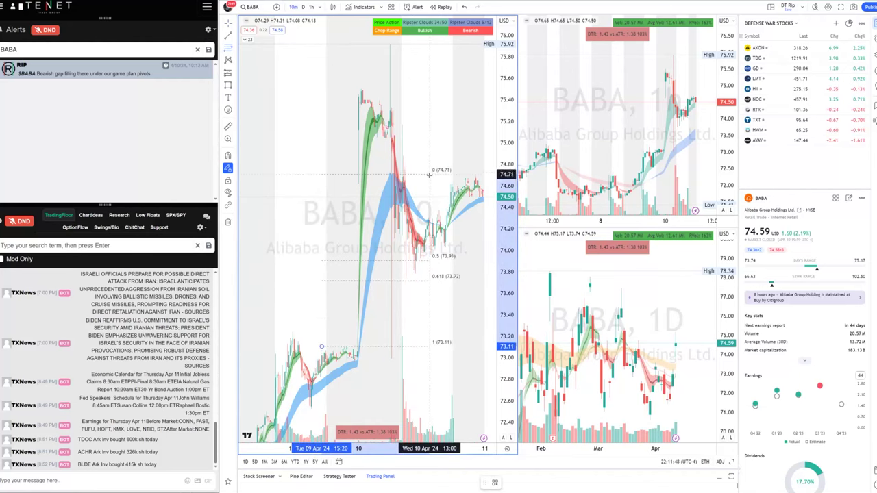
{"action": "left_click_drag", "start_coordinate": [433, 186], "coordinate": [436, 204]}
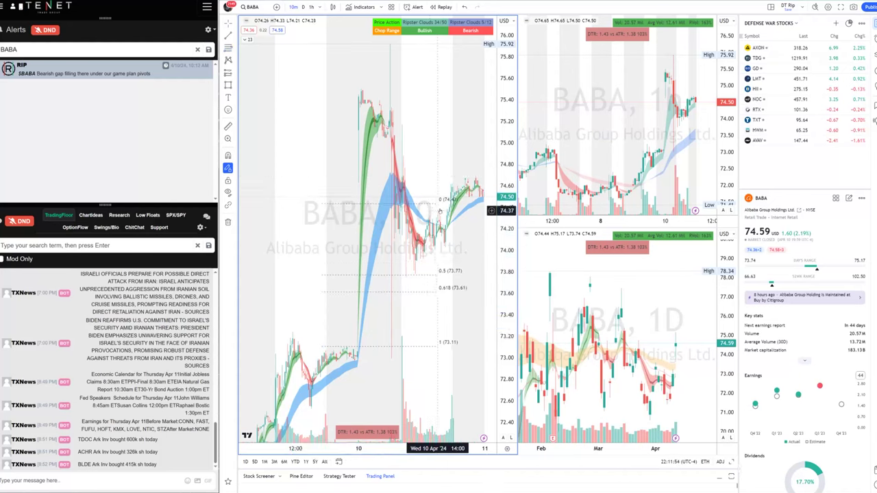
{"action": "mouse_move", "coordinate": [435, 204]}
{"action": "left_mouse_down"}
{"action": "mouse_move", "coordinate": [437, 48]}
{"action": "mouse_move", "coordinate": [447, 140]}
{"action": "mouse_move", "coordinate": [447, 124]}
{"action": "left_mouse_up"}
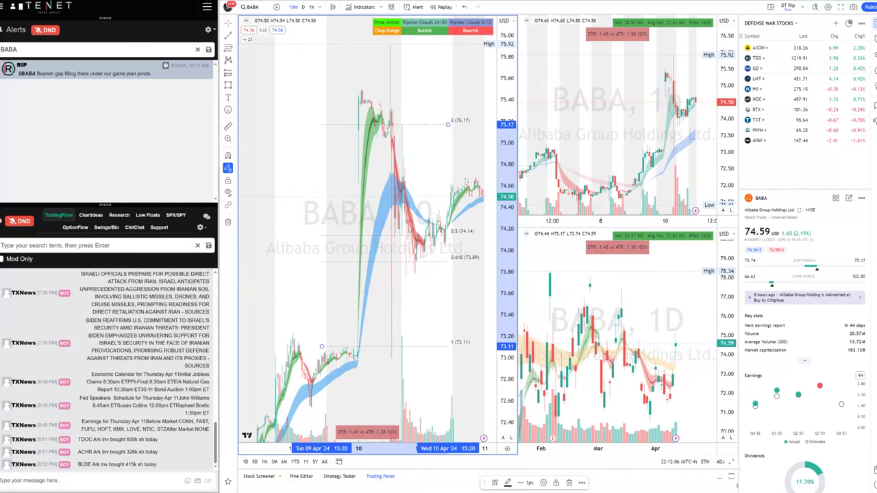
Step: Load DAL in the charts and check its pivots and game plan in the News Plays image
{"action": "key", "text": "space"}
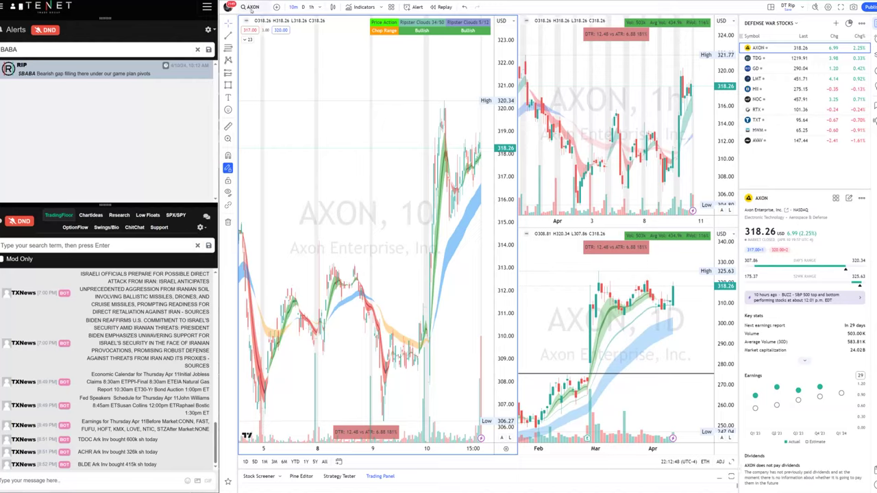
{"action": "left_click", "coordinate": [250, 7]}
{"action": "type", "text": "dal"}
{"action": "key", "text": "Return"}
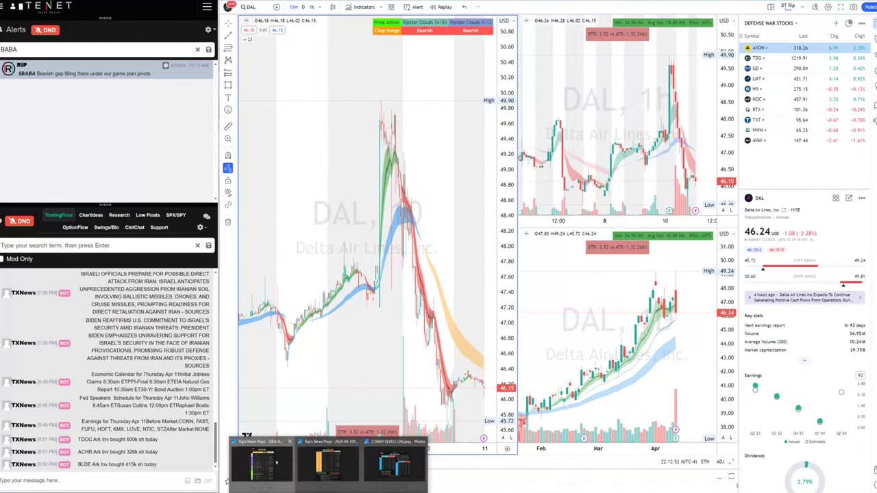
{"action": "left_click", "coordinate": [276, 464]}
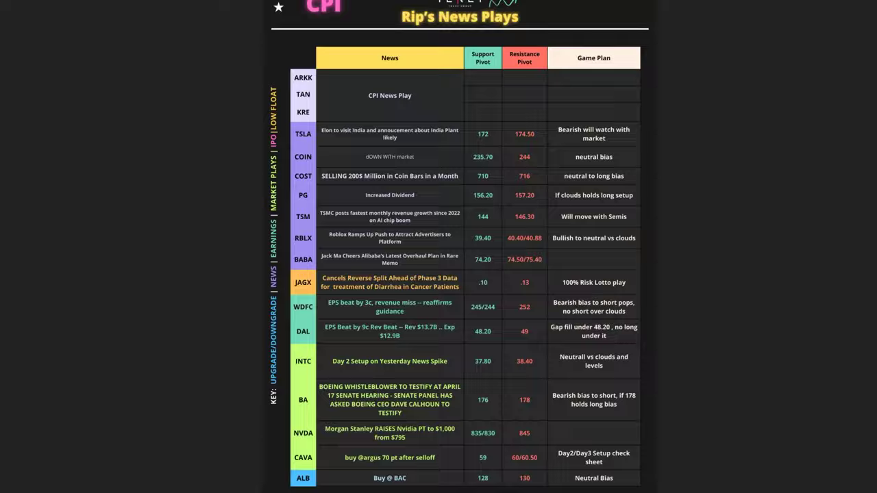
{"action": "key", "text": "alt+Tab"}
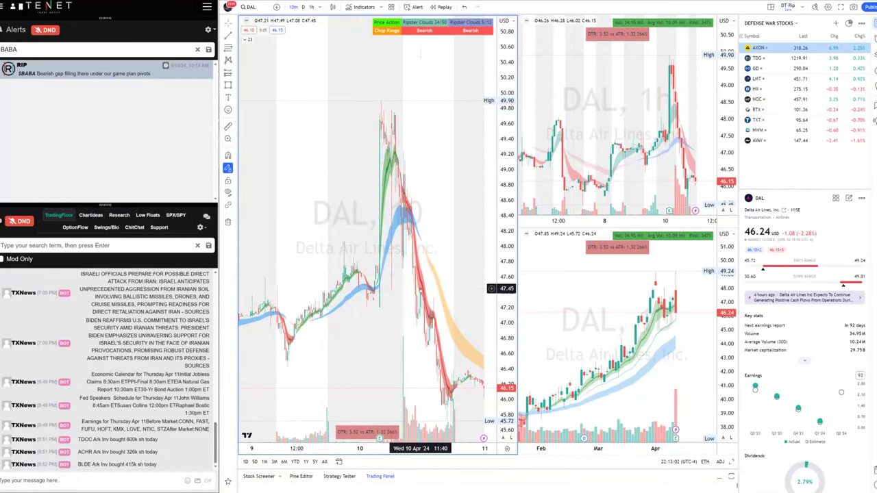
Step: Mark the April 10 morning breakdown zone on DAL's 10-minute chart with a rectangle from about 48.19 to 48.55
{"action": "scroll", "coordinate": [394, 236], "scroll_direction": "up", "scroll_amount": 2}
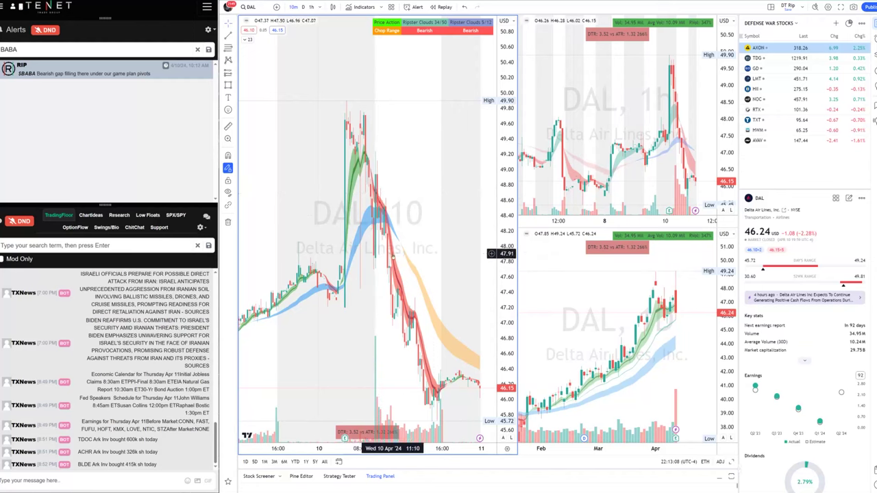
{"action": "scroll", "coordinate": [392, 254], "scroll_direction": "up", "scroll_amount": 3}
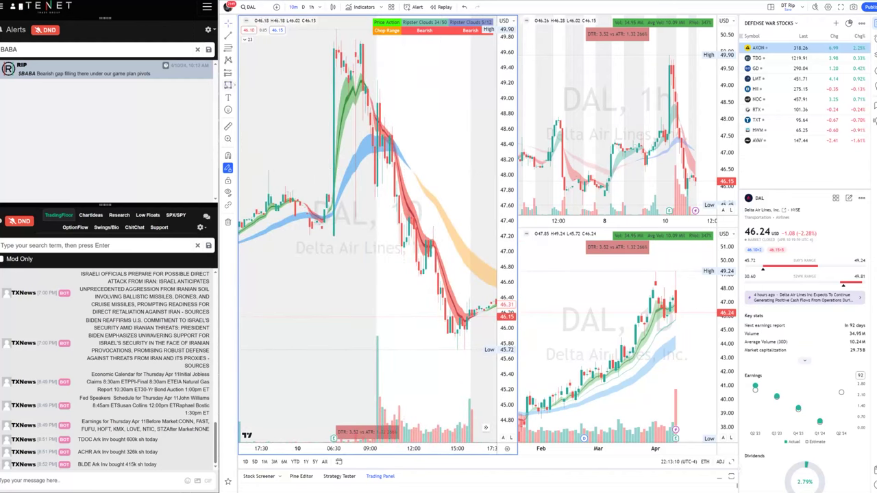
{"action": "mouse_move", "coordinate": [366, 132]}
{"action": "left_mouse_down"}
{"action": "mouse_move", "coordinate": [404, 172]}
{"action": "mouse_move", "coordinate": [406, 159]}
{"action": "left_mouse_up"}
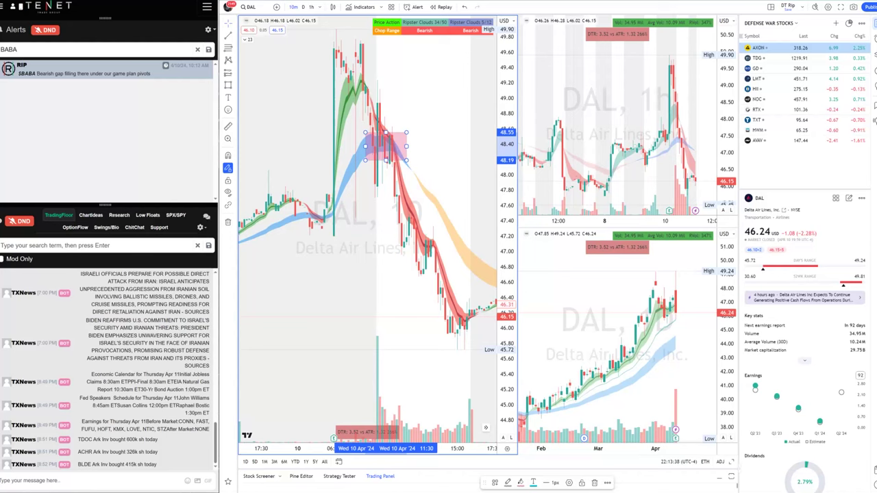
Step: Search the trading floor chat for "dal" and read back through the day's DAL trade messages
{"action": "left_click", "coordinate": [41, 246]}
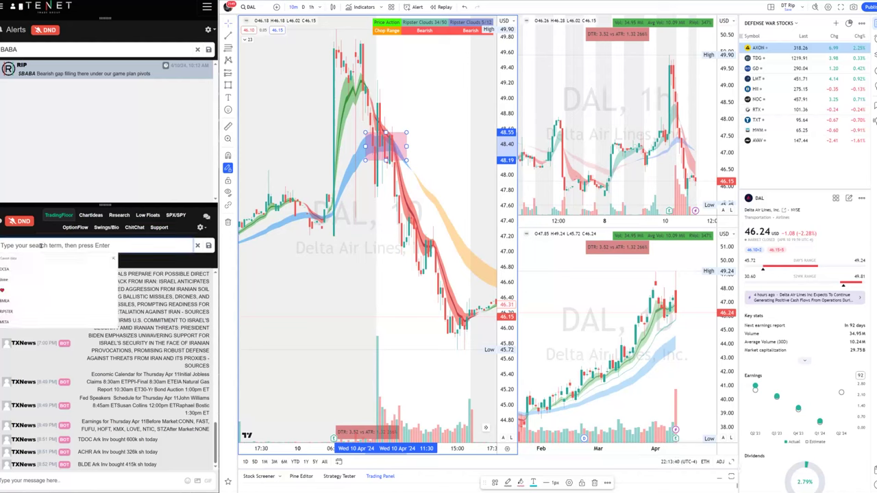
{"action": "type", "text": "dal"}
{"action": "key", "text": "Return"}
{"action": "scroll", "coordinate": [169, 410], "scroll_direction": "down", "scroll_amount": 3}
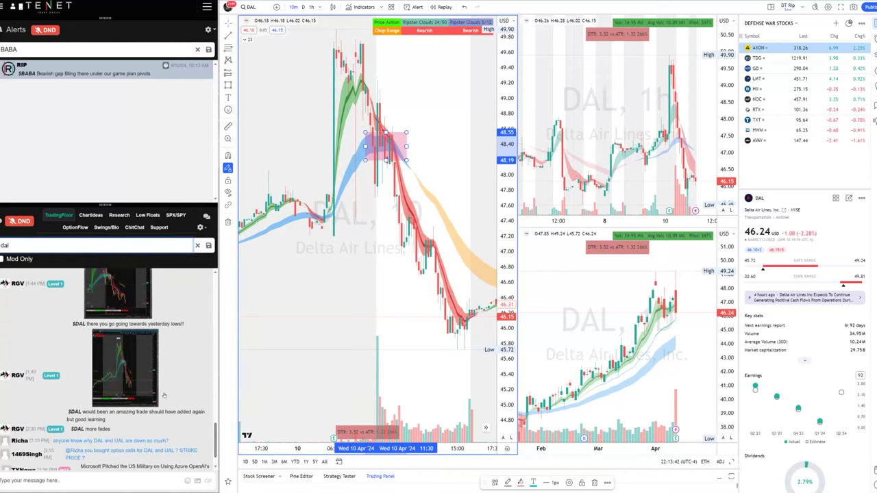
{"action": "scroll", "coordinate": [151, 392], "scroll_direction": "up", "scroll_amount": 10}
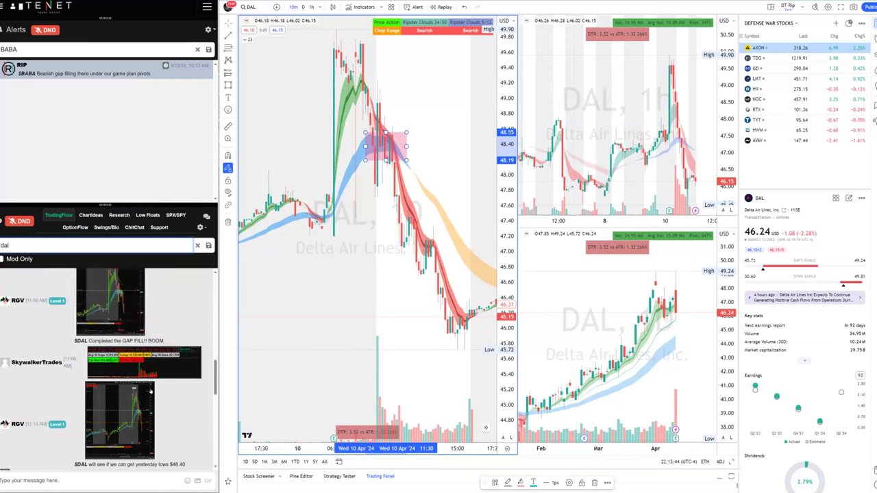
{"action": "scroll", "coordinate": [137, 401], "scroll_direction": "up", "scroll_amount": 5}
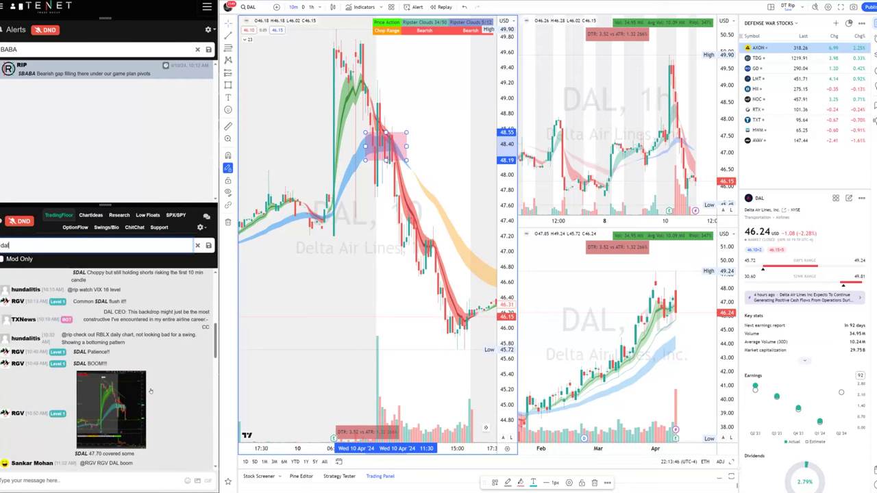
{"action": "scroll", "coordinate": [122, 409], "scroll_direction": "up", "scroll_amount": 5}
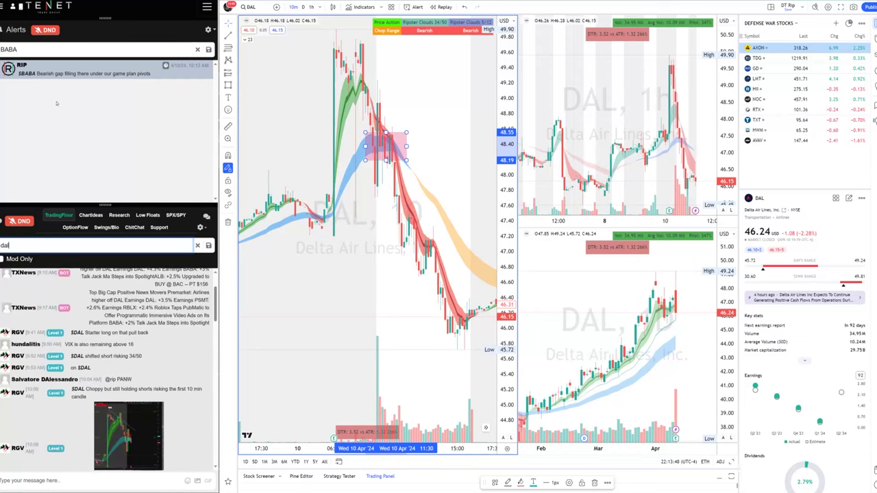
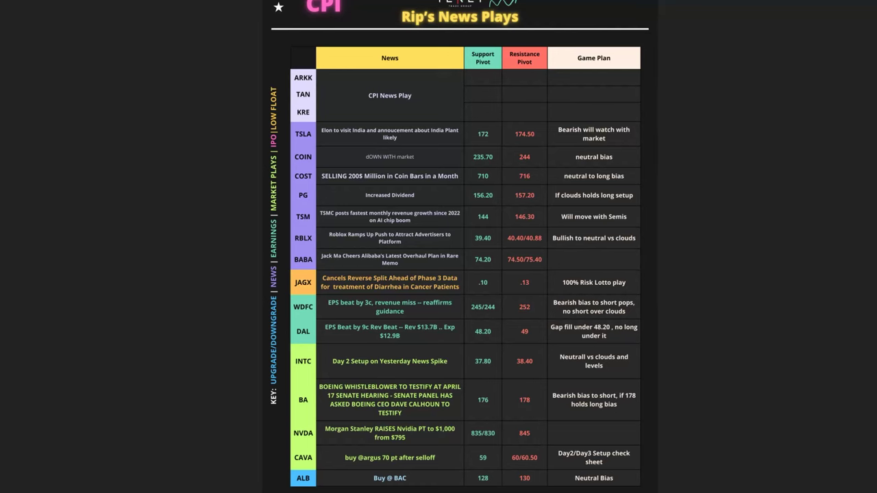
Step: Examine INTC's 10-minute and daily charts against its pivots and game plan in the News Plays image
{"action": "scroll", "coordinate": [597, 108], "scroll_direction": "down", "scroll_amount": 10}
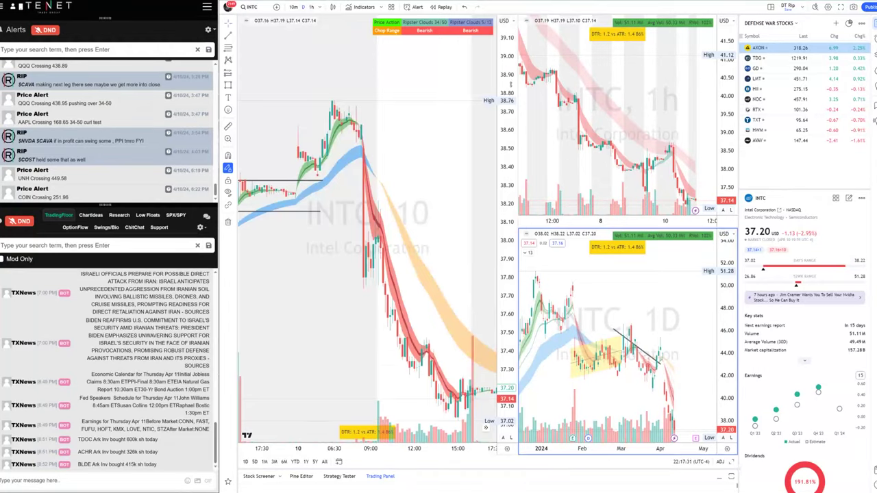
{"action": "scroll", "coordinate": [351, 405], "scroll_direction": "up", "scroll_amount": 3}
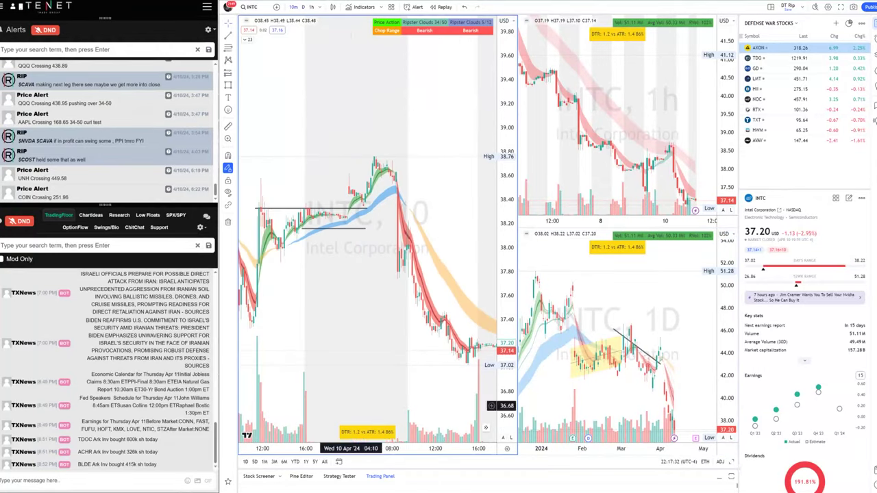
{"action": "left_click", "coordinate": [272, 475]}
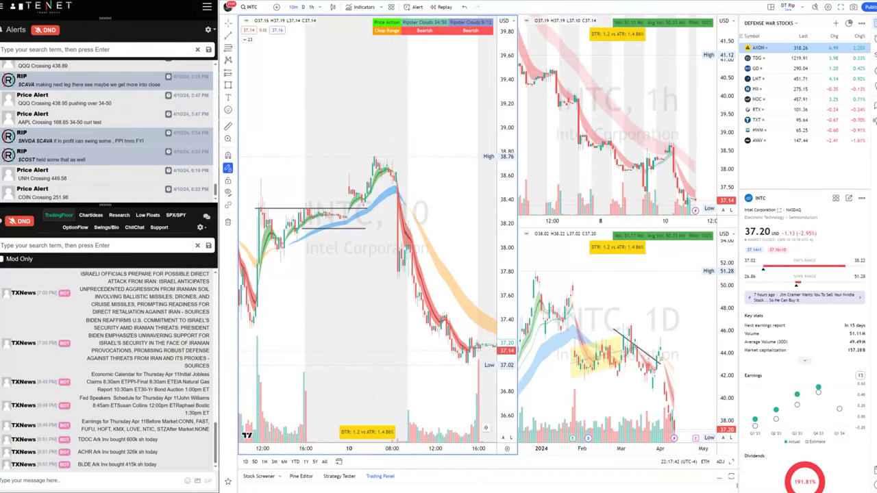
{"action": "left_click", "coordinate": [319, 438]}
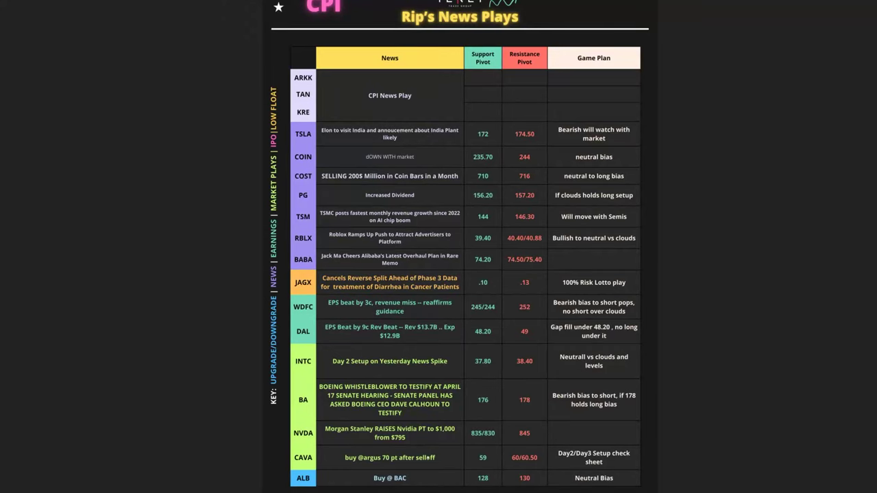
{"action": "key", "text": "alt+Tab"}
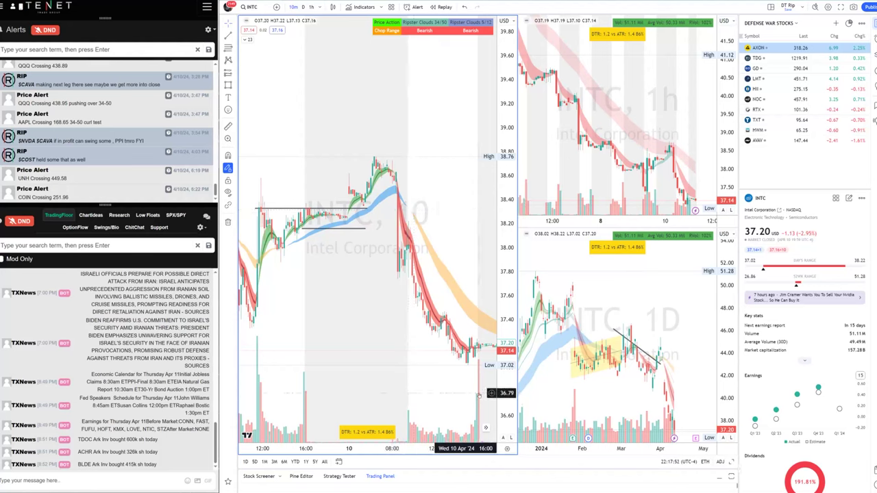
{"action": "scroll", "coordinate": [657, 368], "scroll_direction": "down", "scroll_amount": 3}
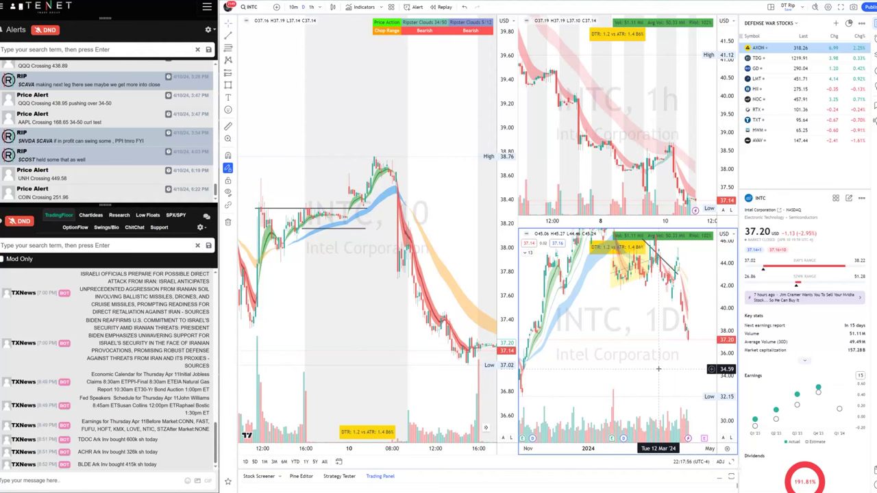
{"action": "scroll", "coordinate": [370, 384], "scroll_direction": "down", "scroll_amount": 3}
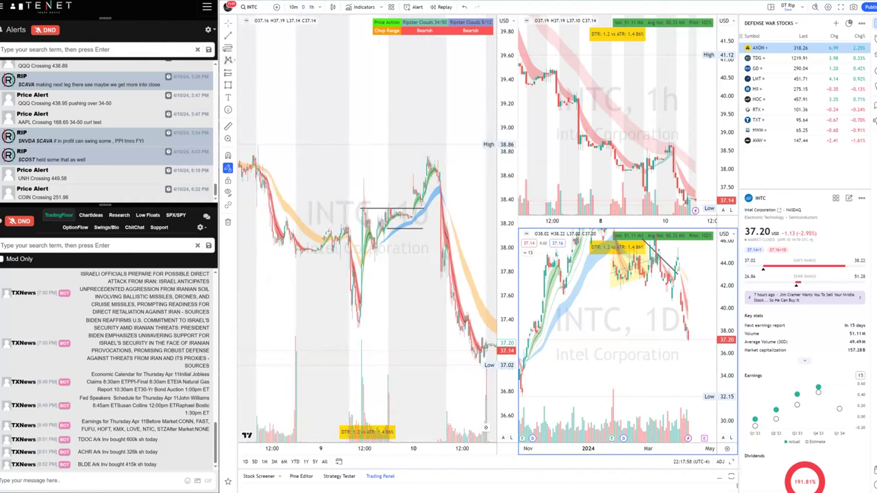
Step: Draw a rising trend line on INTC's 10-minute chart from about 37.76 on April 9 to about 38.59 on April 10
{"action": "mouse_move", "coordinate": [348, 276]}
{"action": "left_mouse_down"}
{"action": "mouse_move", "coordinate": [470, 190]}
{"action": "mouse_move", "coordinate": [466, 177]}
{"action": "left_mouse_up"}
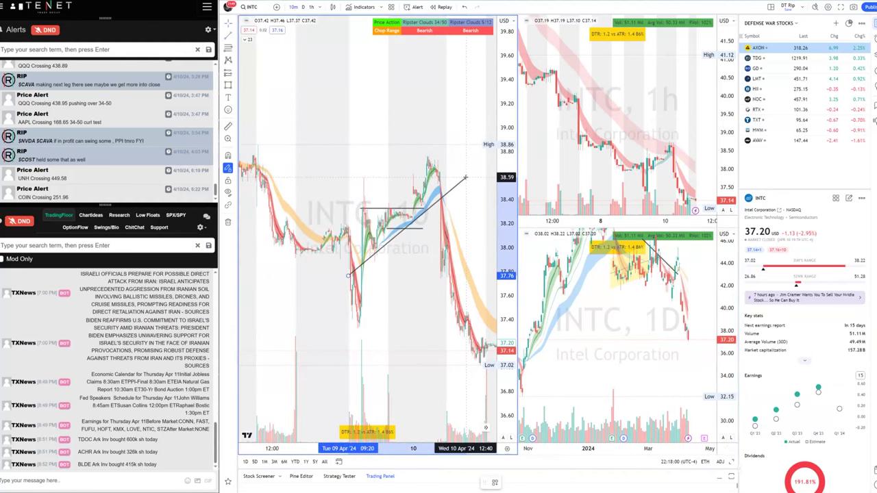
{"action": "scroll", "coordinate": [384, 278], "scroll_direction": "up", "scroll_amount": 2}
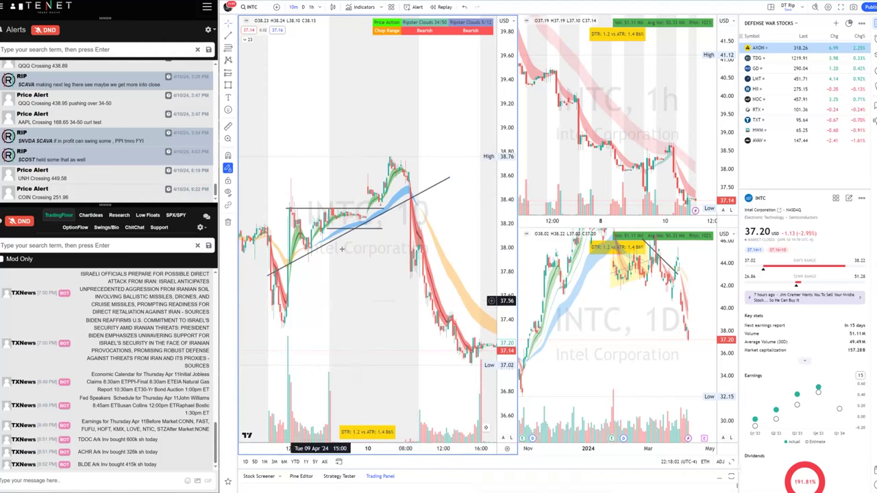
{"action": "scroll", "coordinate": [406, 255], "scroll_direction": "up", "scroll_amount": 1}
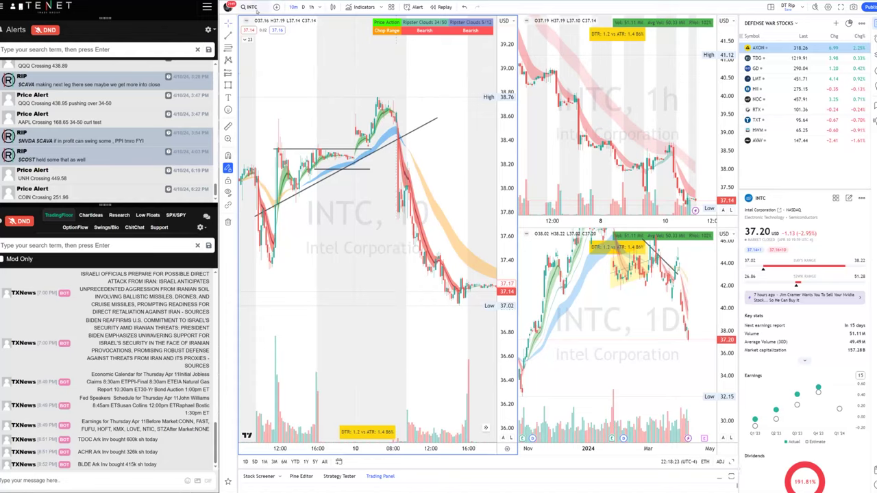
Step: Load IWM in the charts and check its support and resistance pivots in the 4.10.24 Daily Levels image
{"action": "left_click", "coordinate": [253, 7]}
{"action": "type", "text": "IWM"}
{"action": "key", "text": "Return"}
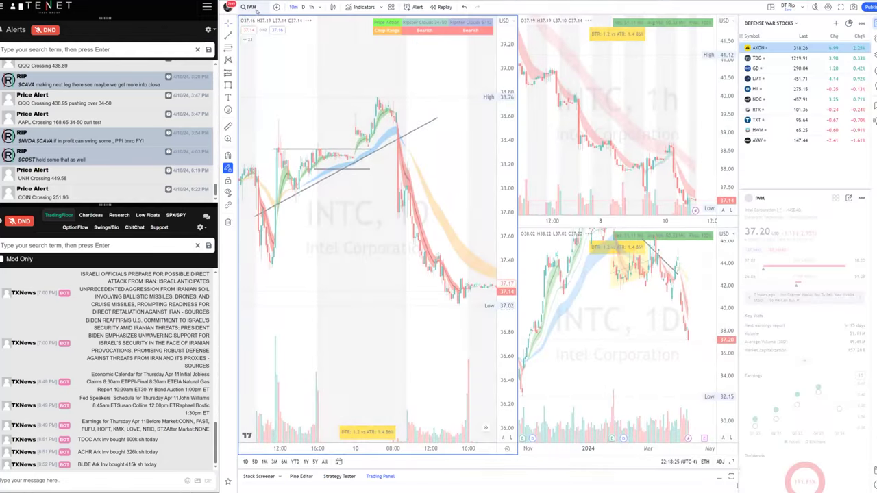
{"action": "mouse_move", "coordinate": [362, 487]}
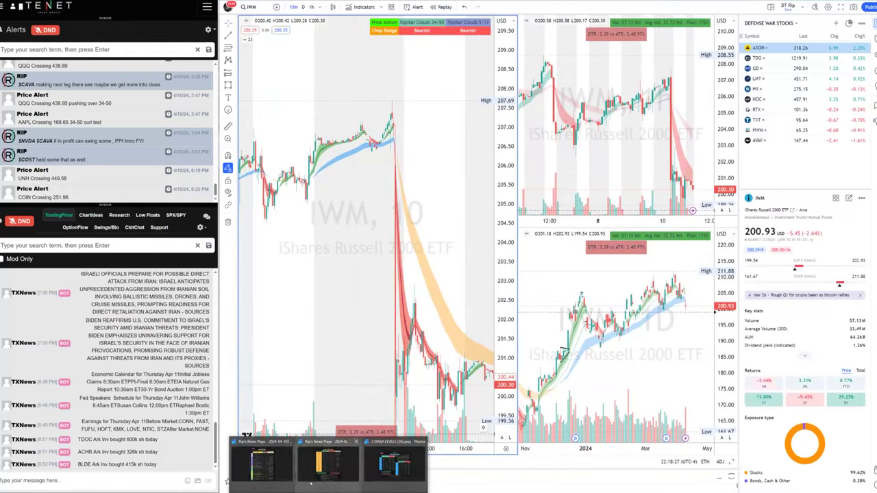
{"action": "left_click", "coordinate": [390, 461]}
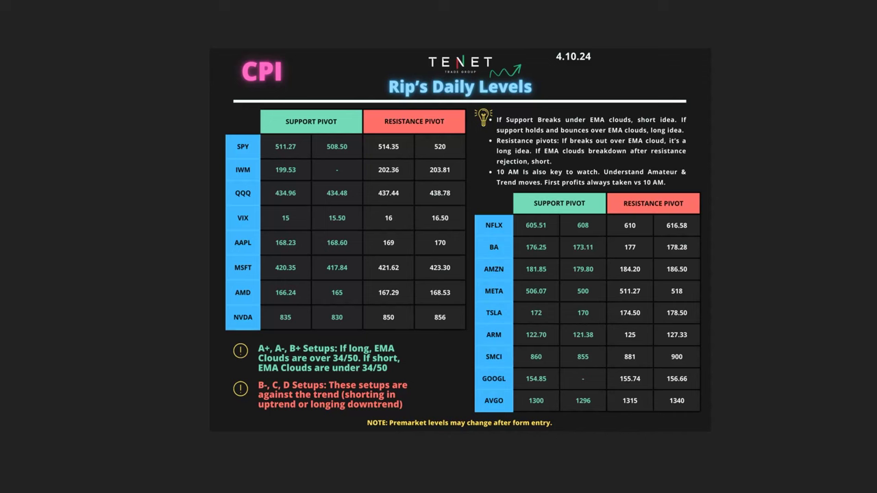
{"action": "key", "text": "alt+Tab"}
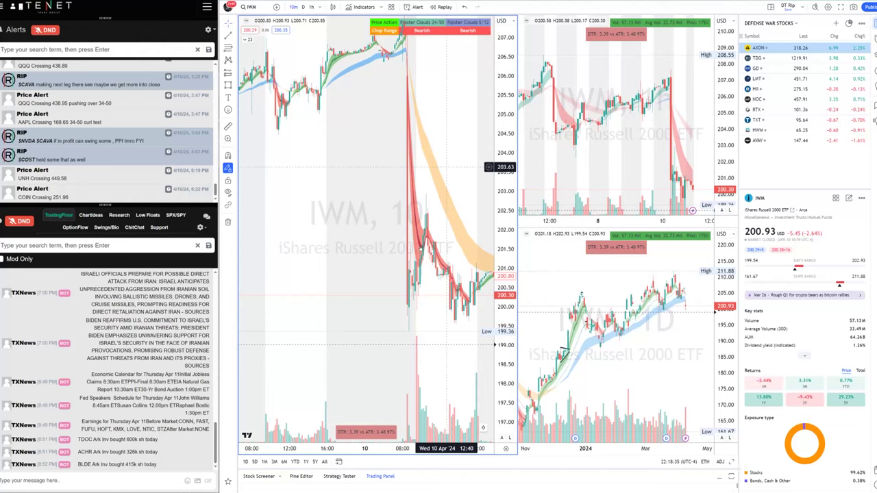
Step: Search the alerts for "IWm" and highlight "start or hit pops" in the alert about shorting if 200 breaks
{"action": "scroll", "coordinate": [411, 205], "scroll_direction": "up", "scroll_amount": 3}
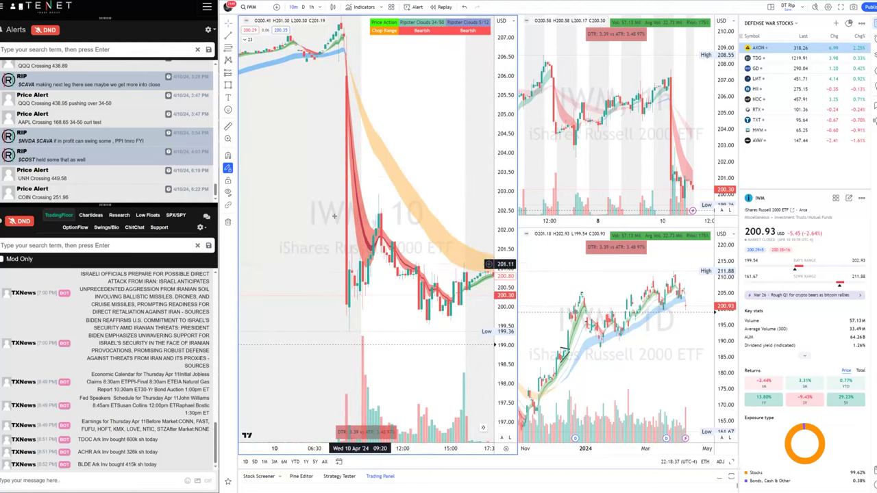
{"action": "mouse_move", "coordinate": [338, 256]}
{"action": "left_mouse_down"}
{"action": "mouse_move", "coordinate": [374, 323]}
{"action": "mouse_move", "coordinate": [379, 312]}
{"action": "left_mouse_up"}
{"action": "key", "text": "Delete"}
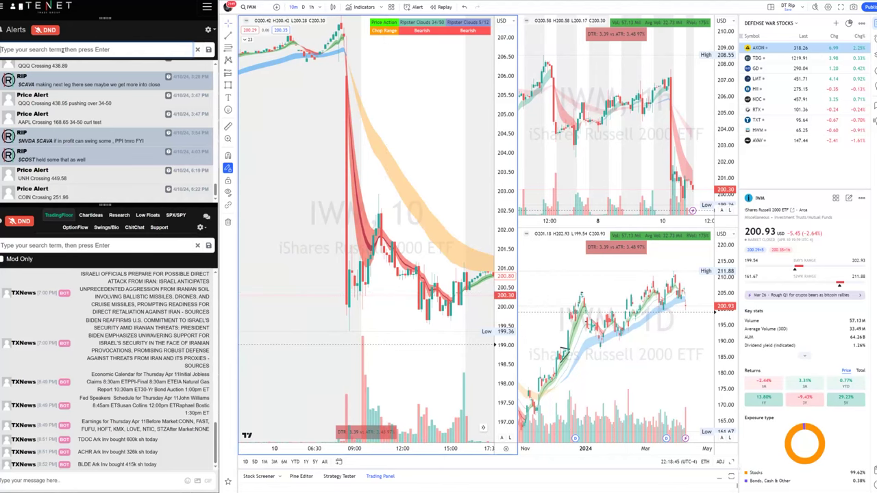
{"action": "key", "text": "Return"}
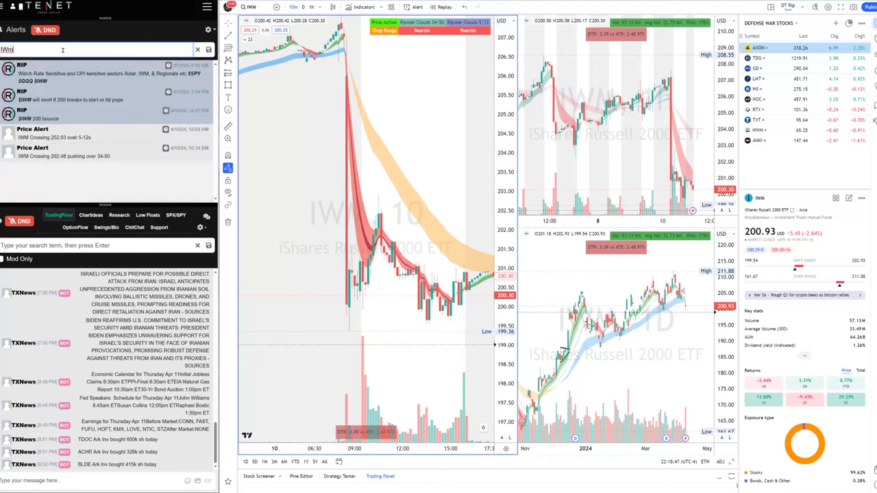
{"action": "left_click_drag", "start_coordinate": [59, 109], "coordinate": [90, 105]}
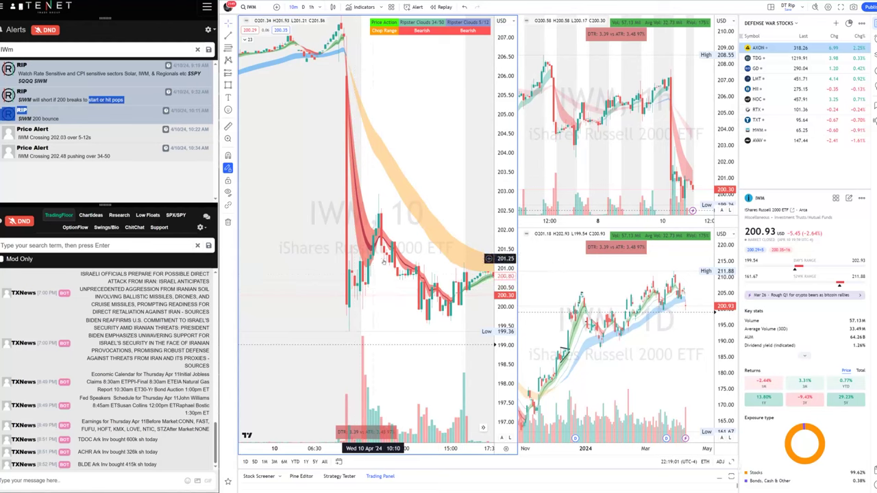
Step: Mark the April 10 morning base on IWM's 10-minute chart with a rectangle from about 199.98 to 201.50
{"action": "left_click", "coordinate": [228, 85]}
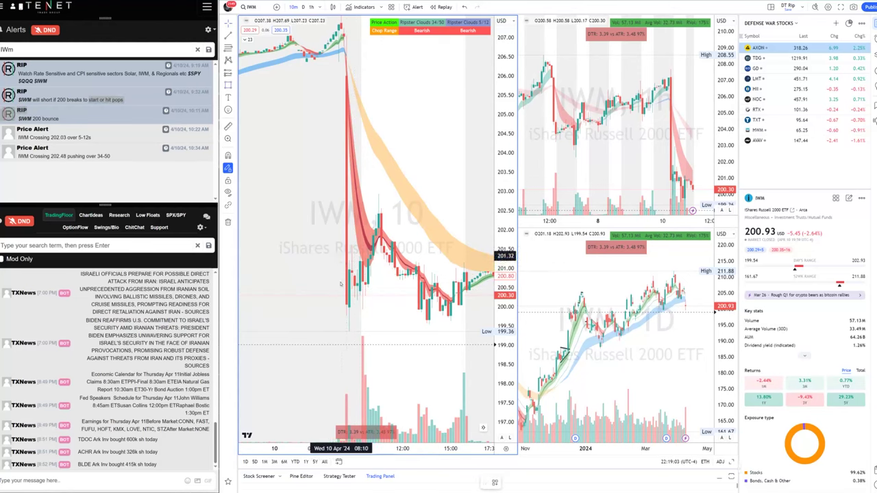
{"action": "mouse_move", "coordinate": [340, 256]}
{"action": "left_mouse_down"}
{"action": "mouse_move", "coordinate": [364, 308]}
{"action": "mouse_move", "coordinate": [372, 308]}
{"action": "left_mouse_up"}
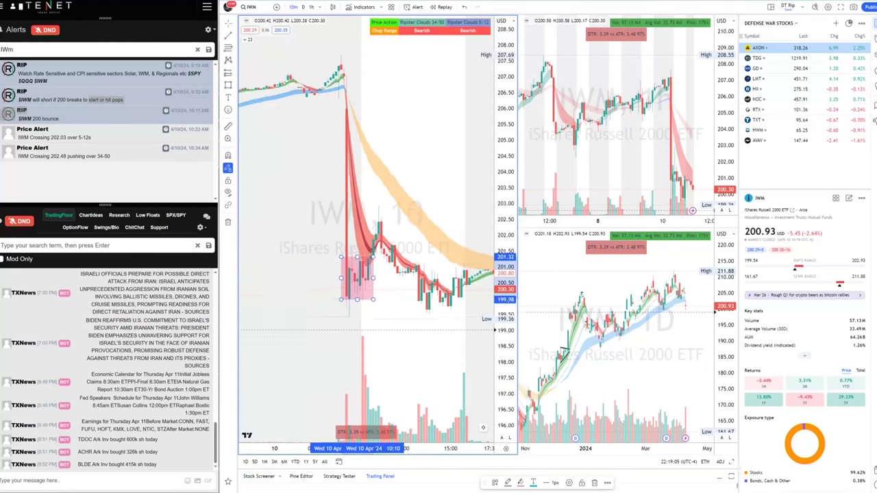
{"action": "left_click", "coordinate": [375, 305]}
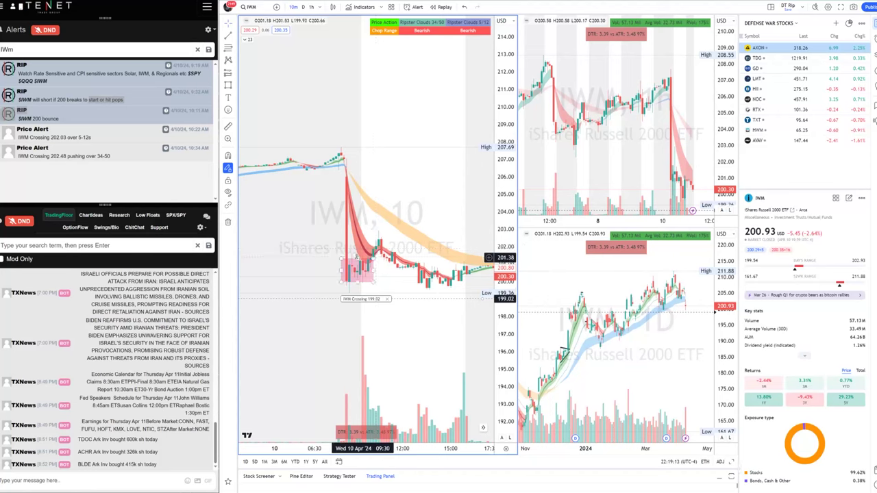
{"action": "left_click", "coordinate": [356, 274]}
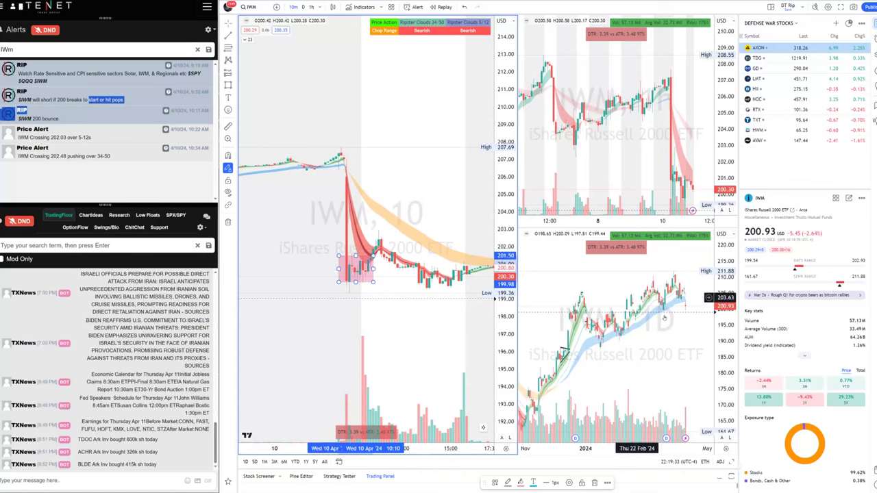
Step: Examine IWM's recent price action on the hourly and daily charts
{"action": "scroll", "coordinate": [679, 312], "scroll_direction": "up", "scroll_amount": 1}
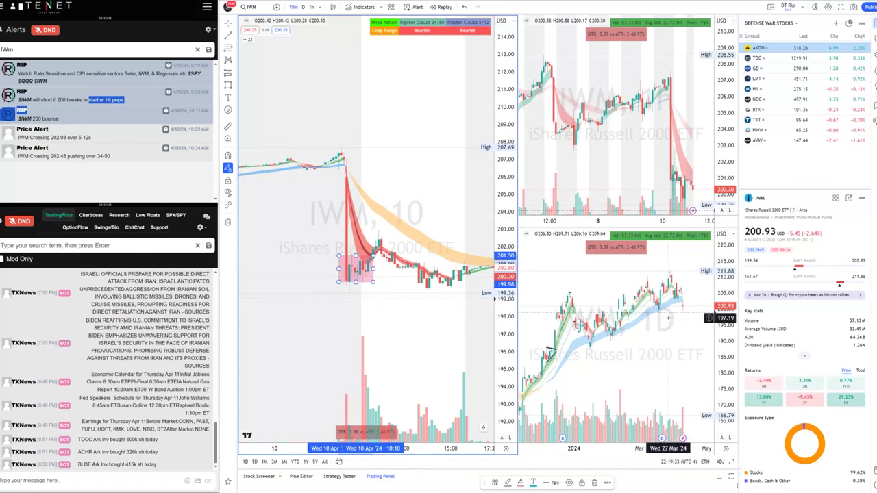
{"action": "left_click", "coordinate": [651, 163]}
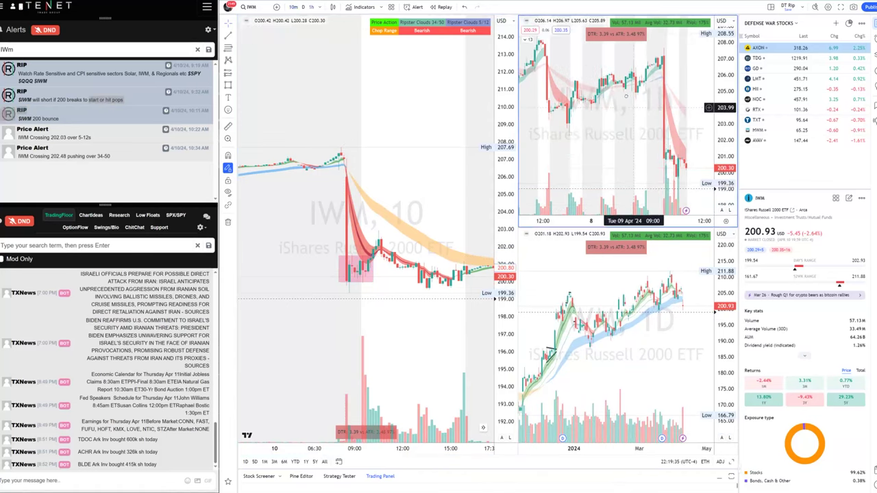
{"action": "left_click", "coordinate": [644, 160]}
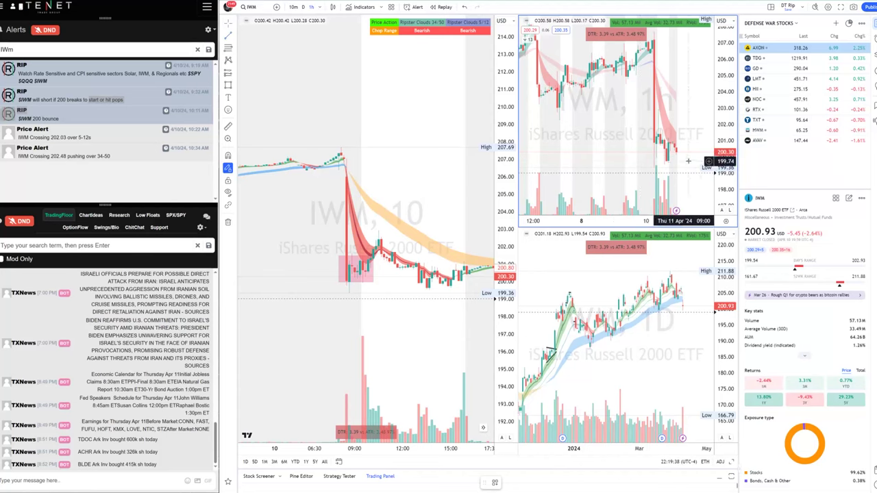
{"action": "left_click", "coordinate": [687, 322]}
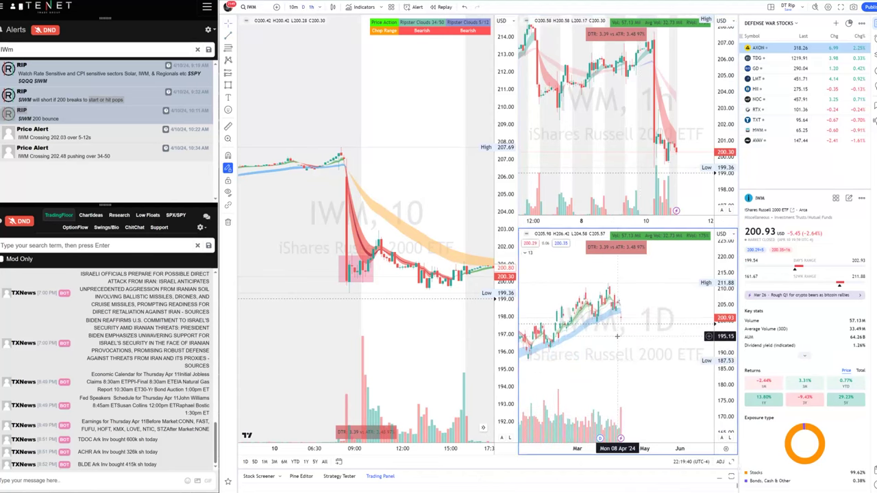
{"action": "scroll", "coordinate": [639, 327], "scroll_direction": "down", "scroll_amount": 2}
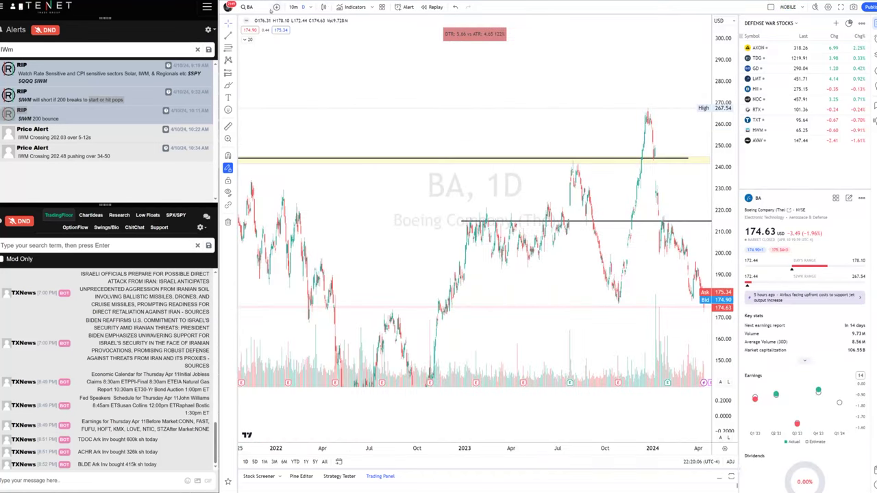
Step: Load SPY's daily chart and shorten the pink consolidation rectangle to end at April 5, with its lower edge at about 509.35
{"action": "left_click", "coordinate": [255, 7]}
{"action": "type", "text": "SPY"}
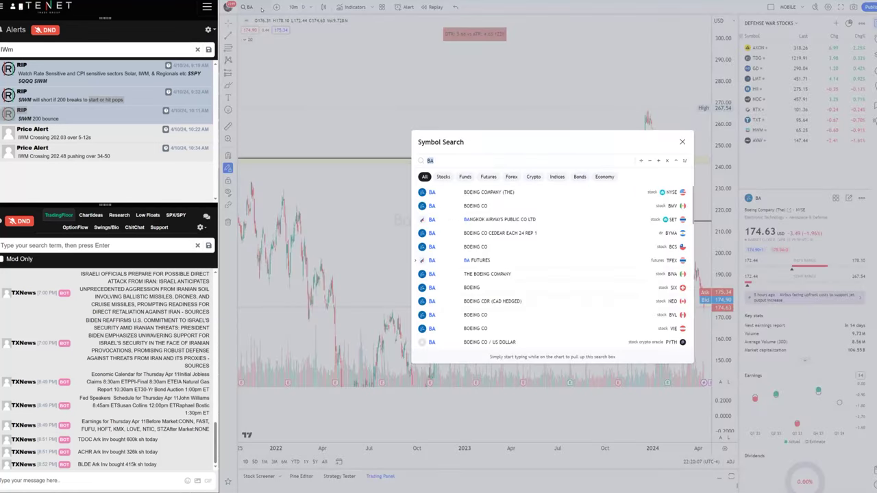
{"action": "key", "text": "Return"}
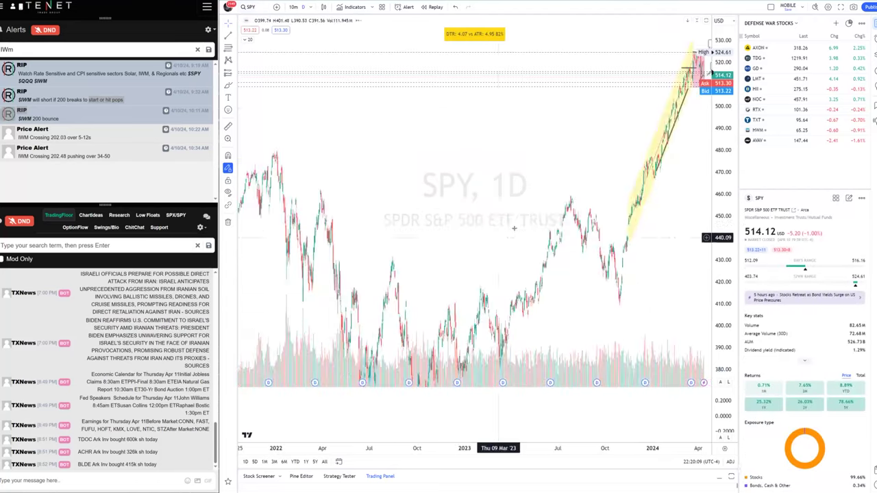
{"action": "scroll", "coordinate": [552, 245], "scroll_direction": "up", "scroll_amount": 5}
{"action": "scroll", "coordinate": [553, 245], "scroll_direction": "up", "scroll_amount": 5}
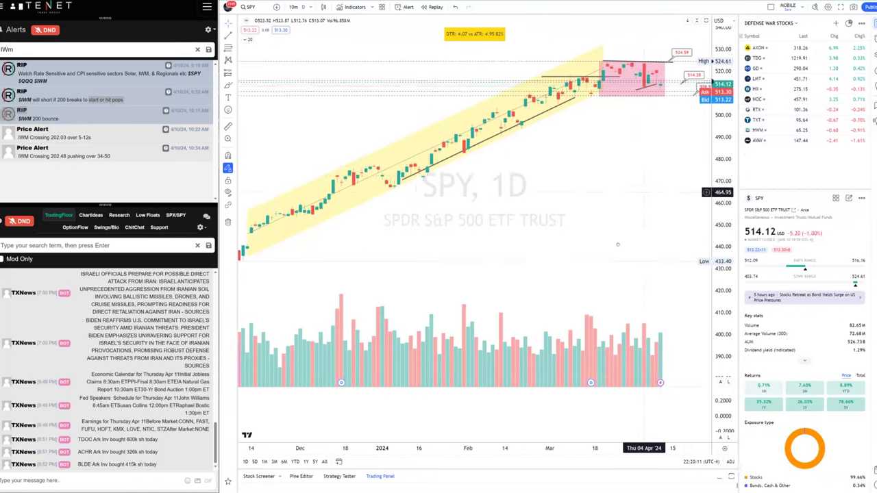
{"action": "scroll", "coordinate": [645, 107], "scroll_direction": "up", "scroll_amount": 5}
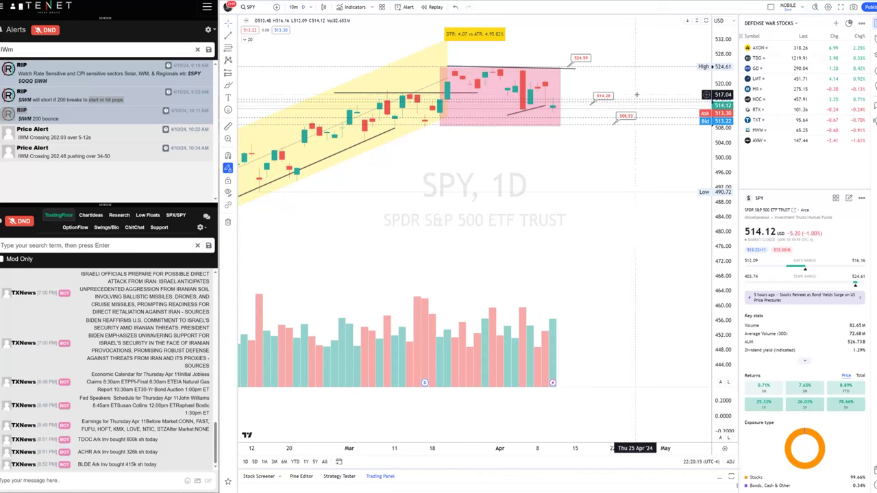
{"action": "scroll", "coordinate": [685, 229], "scroll_direction": "up", "scroll_amount": 5}
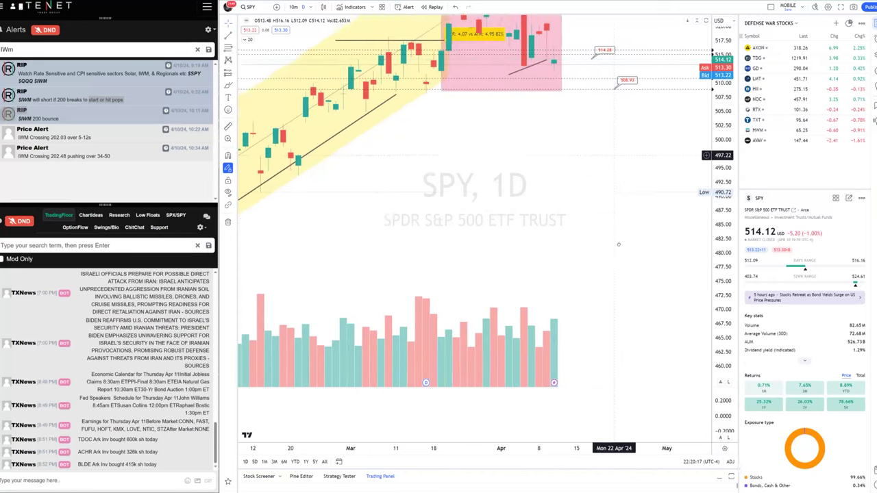
{"action": "left_click_drag", "start_coordinate": [521, 209], "coordinate": [482, 204]}
Step: Draw a rectangle over SPY's April 10 daily candle from about 512.25 to 516.19
{"action": "left_click", "coordinate": [233, 86]}
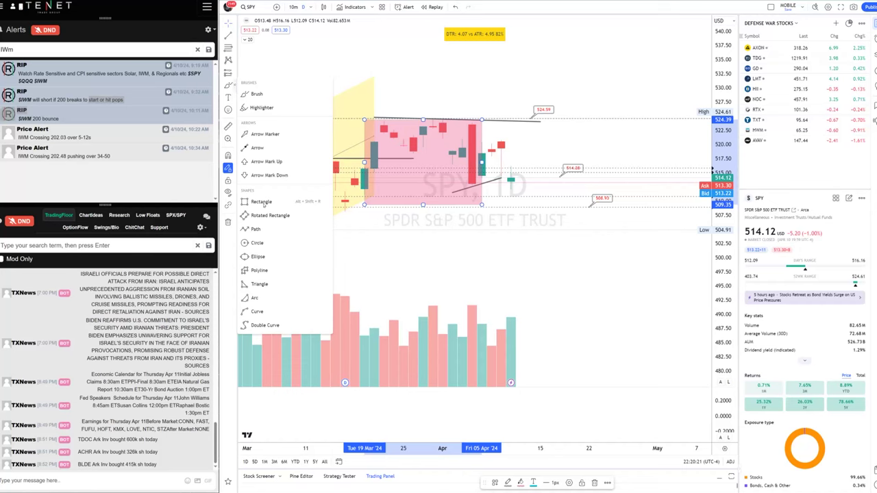
{"action": "left_click", "coordinate": [261, 202]}
{"action": "left_click", "coordinate": [512, 167]}
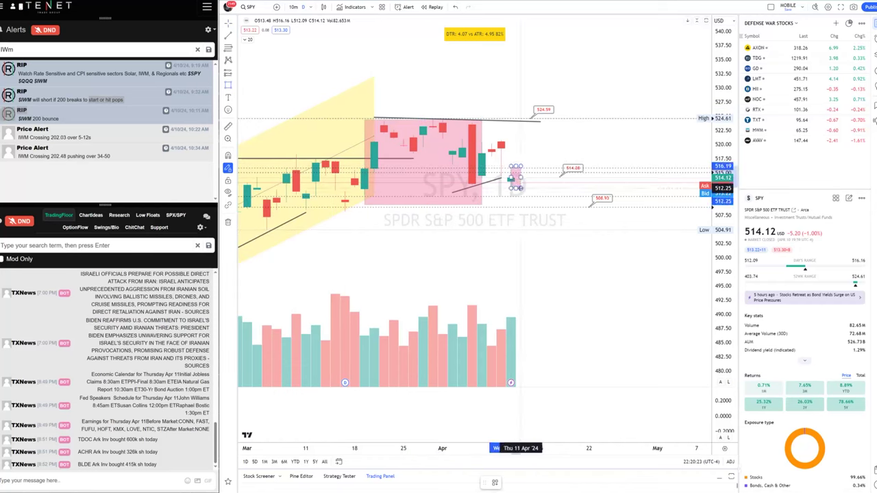
{"action": "left_click", "coordinate": [519, 183]}
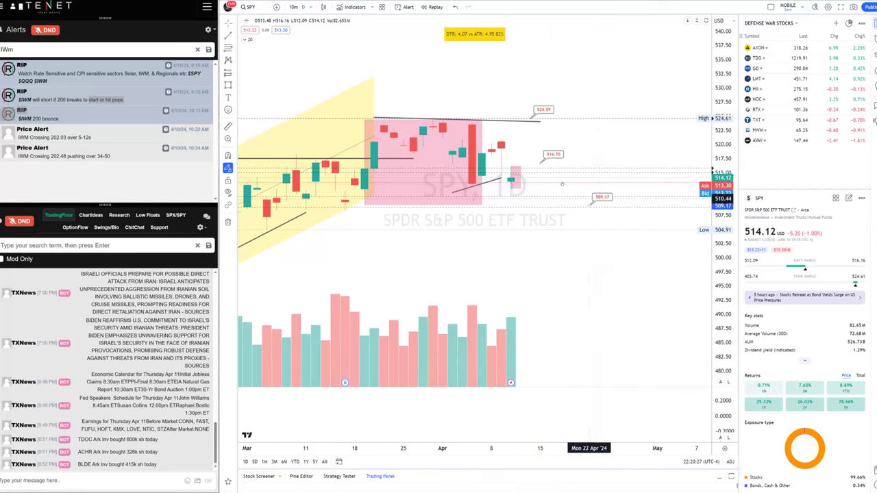
Step: Move SPY's two lower price labels to about 516.70 and 512.08 beside the new rectangle
{"action": "left_click", "coordinate": [544, 188]}
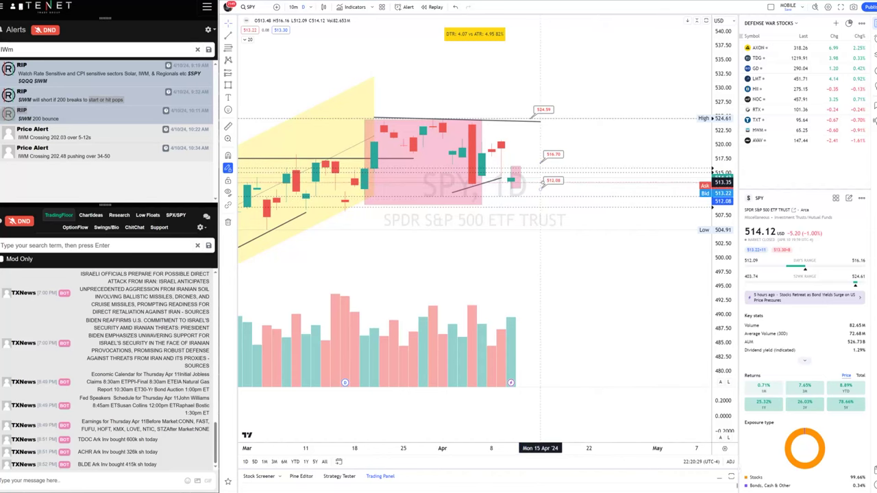
{"action": "mouse_move", "coordinate": [540, 181]}
{"action": "left_mouse_down"}
{"action": "mouse_move", "coordinate": [540, 217]}
{"action": "mouse_move", "coordinate": [540, 173]}
{"action": "left_mouse_up"}
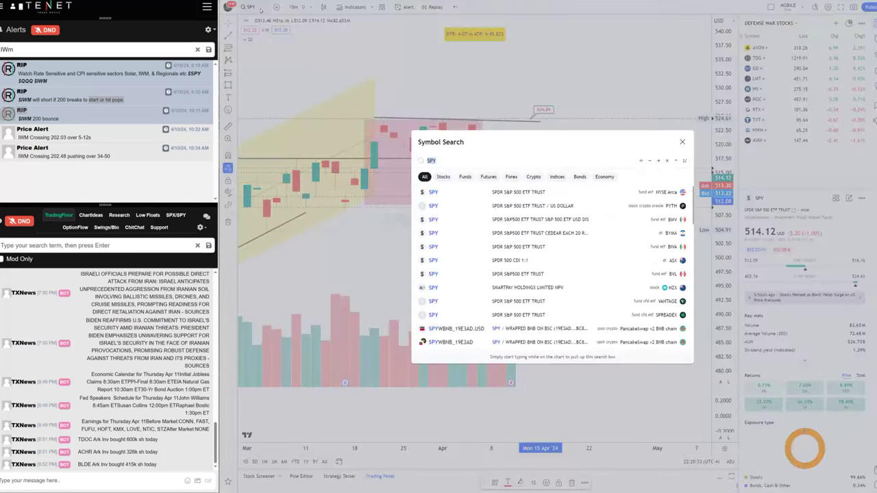
Step: Load QQQ's daily chart and mark the April 10 candle with a rectangle from about 436.87 to 439.20
{"action": "left_click", "coordinate": [260, 8]}
{"action": "type", "text": "QQ"}
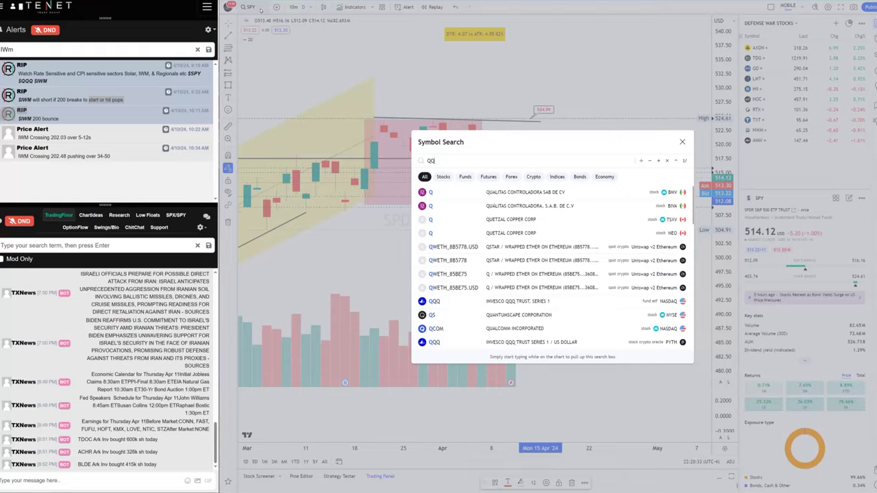
{"action": "type", "text": "Q"}
{"action": "key", "text": "Return"}
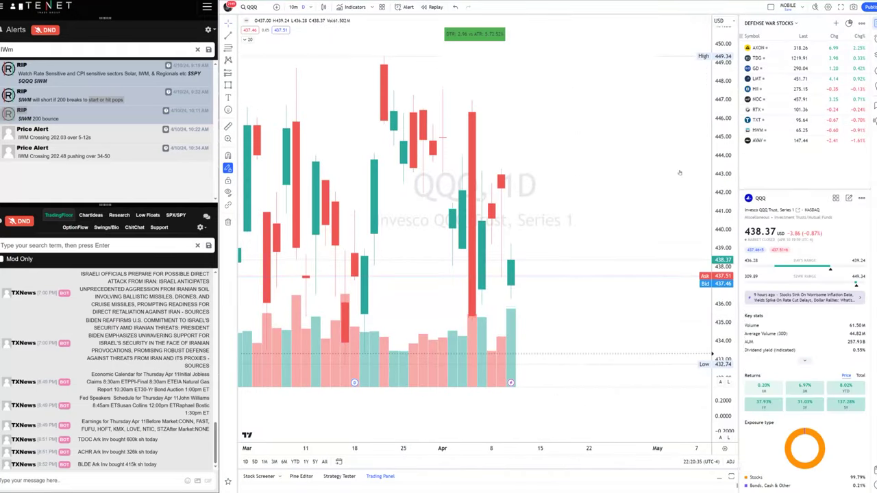
{"action": "scroll", "coordinate": [680, 172], "scroll_direction": "down", "scroll_amount": 5}
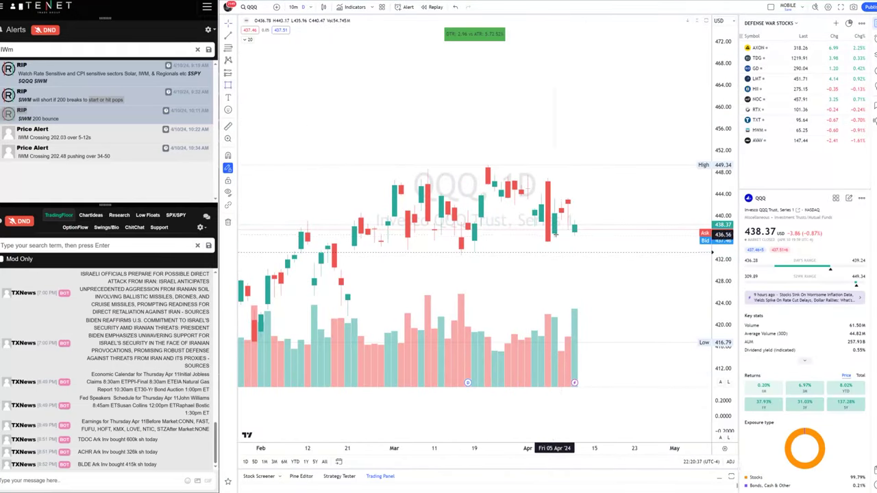
{"action": "left_click_drag", "start_coordinate": [562, 221], "coordinate": [588, 238]}
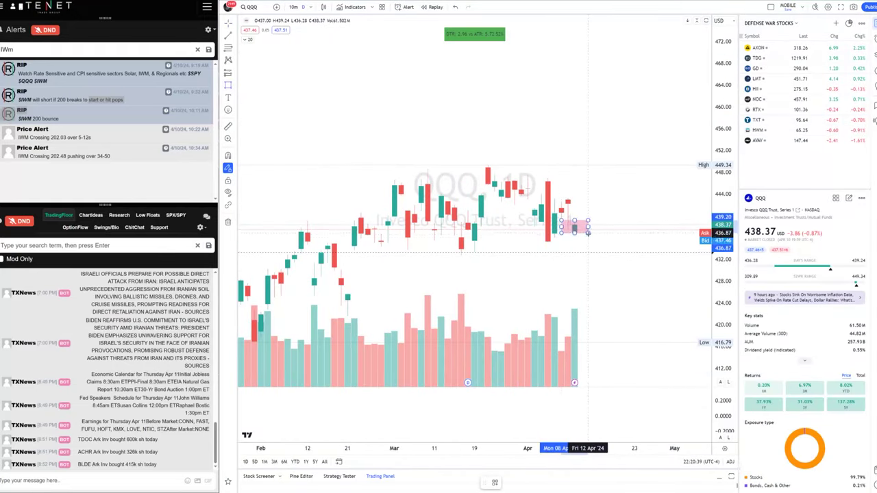
{"action": "scroll", "coordinate": [585, 280], "scroll_direction": "down", "scroll_amount": 2}
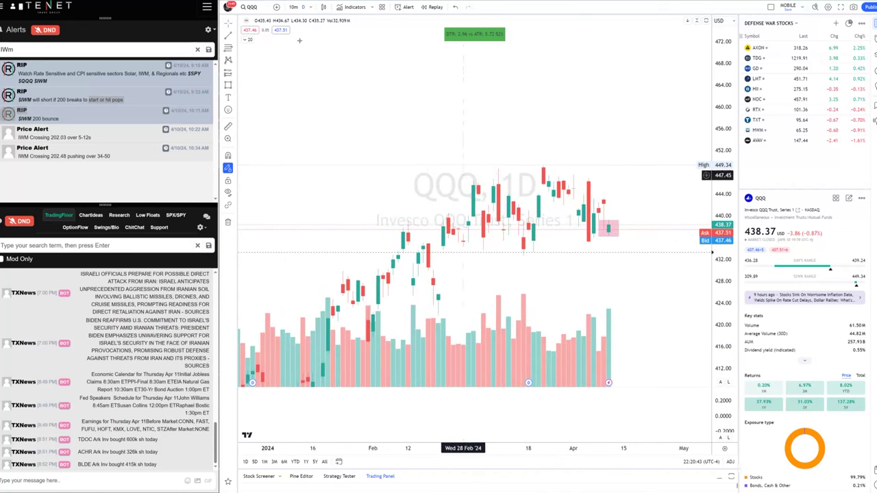
Step: Load the VIX daily chart
{"action": "left_click", "coordinate": [249, 7]}
{"action": "type", "text": "VIX"}
{"action": "left_click", "coordinate": [569, 233]}
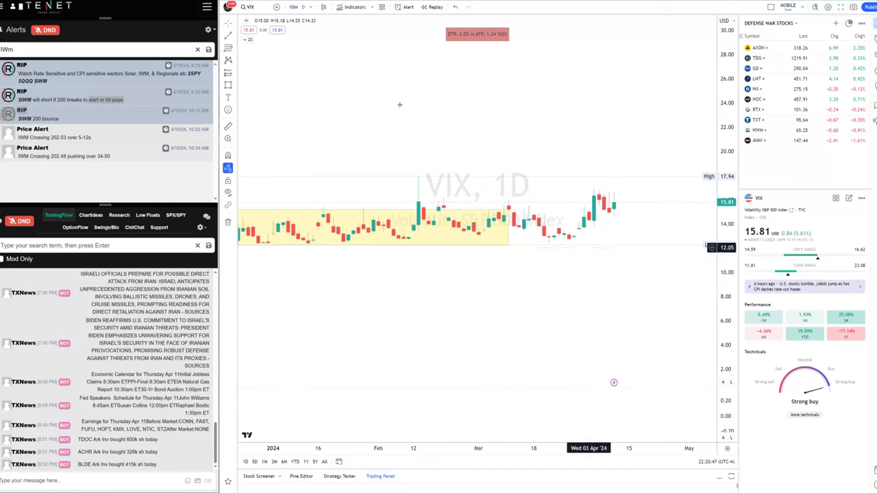
Step: Draw a flat trend line at about 16.95 from April 2 to April 15 and a rectangle beneath it over the April candles
{"action": "key", "text": "alt+t"}
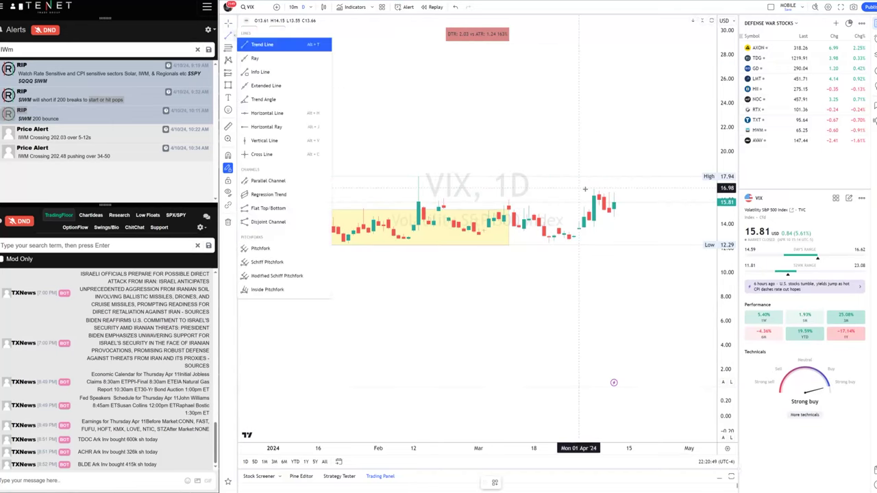
{"action": "left_click", "coordinate": [583, 189]}
{"action": "left_click", "coordinate": [630, 197]}
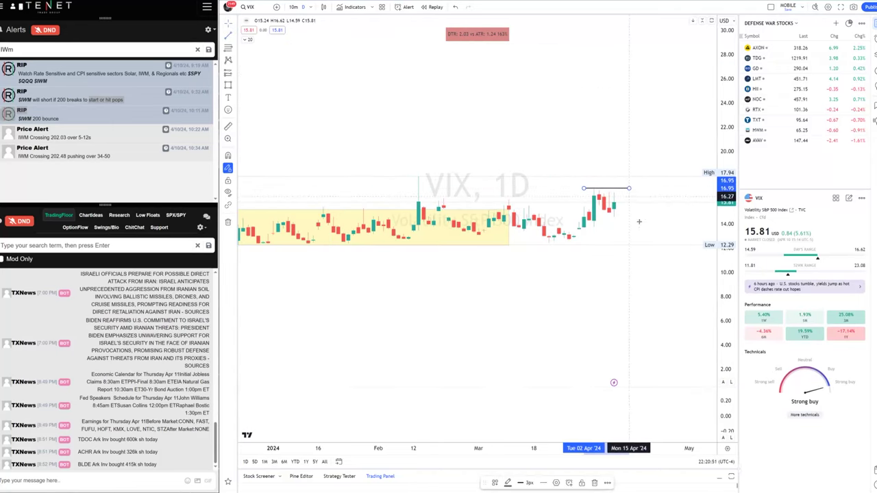
{"action": "left_click", "coordinate": [639, 221]}
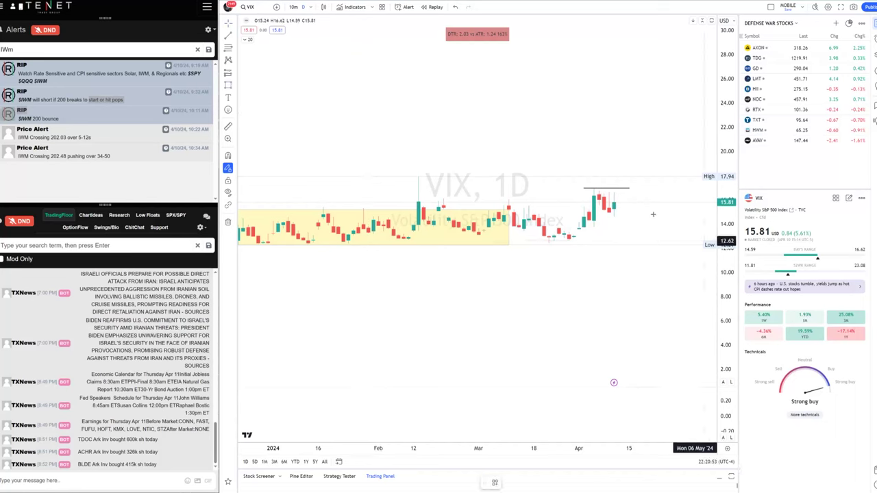
{"action": "left_click_drag", "start_coordinate": [590, 188], "coordinate": [626, 216]}
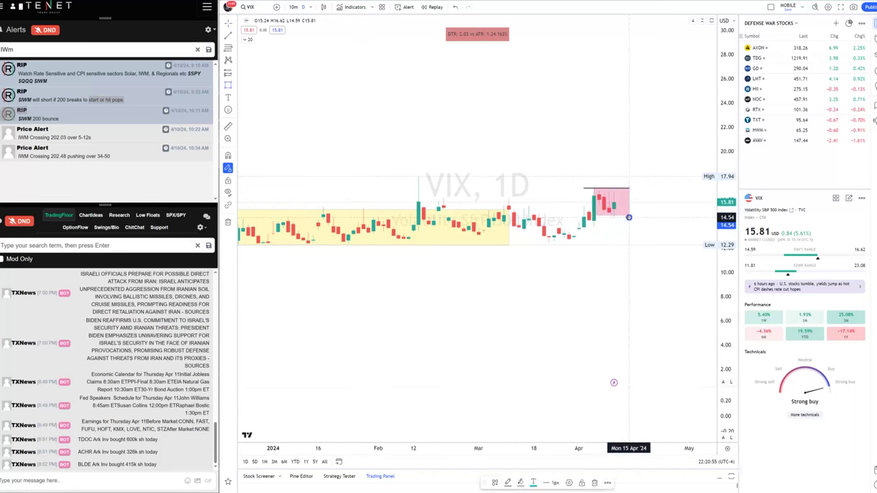
Step: Extend the yellow VIX consolidation rectangle to end at March 28, 2024, with its lower edge at about 12.53
{"action": "scroll", "coordinate": [609, 272], "scroll_direction": "down", "scroll_amount": 2}
{"action": "scroll", "coordinate": [610, 277], "scroll_direction": "down", "scroll_amount": 2}
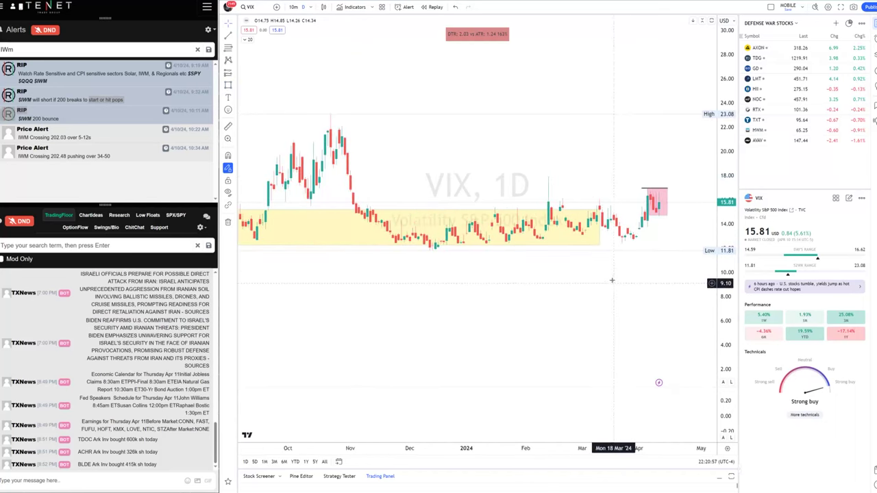
{"action": "left_click_drag", "start_coordinate": [601, 245], "coordinate": [659, 244]}
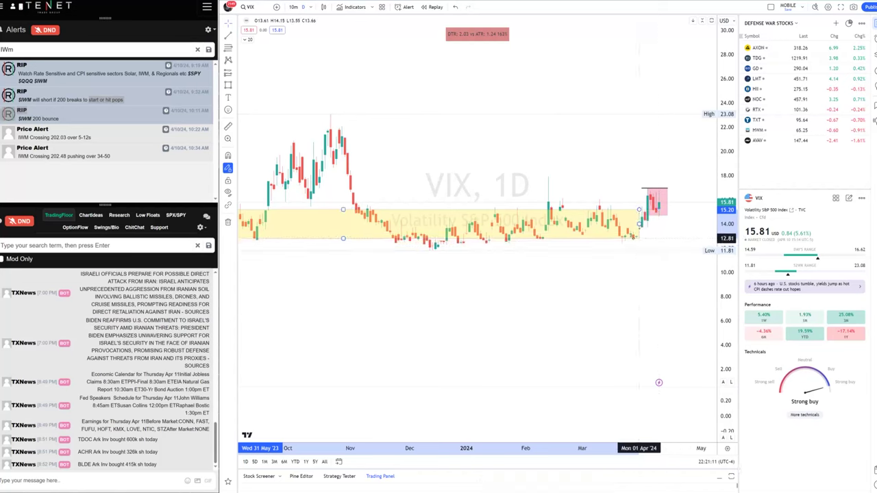
{"action": "left_click_drag", "start_coordinate": [659, 243], "coordinate": [634, 248]}
Step: Stretch the start of the yellow VIX rectangle back to April 28, 2023, keeping its lower edge at about 12.53
{"action": "scroll", "coordinate": [634, 248], "scroll_direction": "down", "scroll_amount": 2}
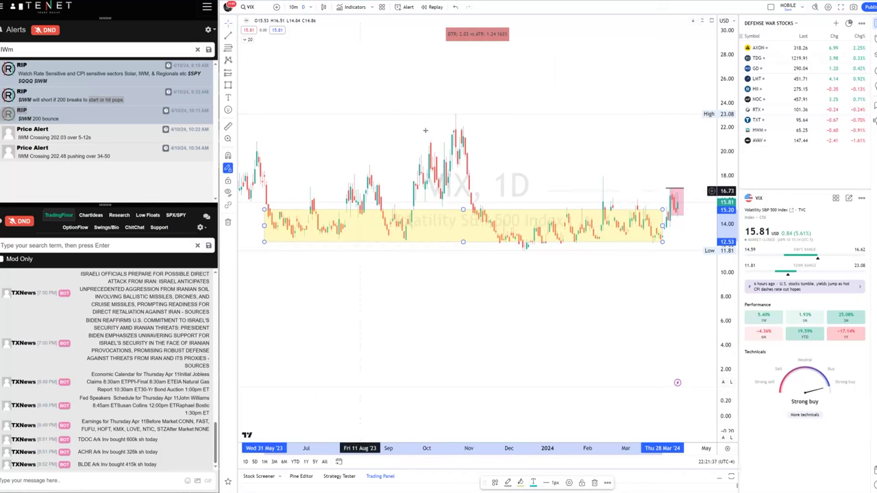
{"action": "scroll", "coordinate": [538, 258], "scroll_direction": "down", "scroll_amount": 2}
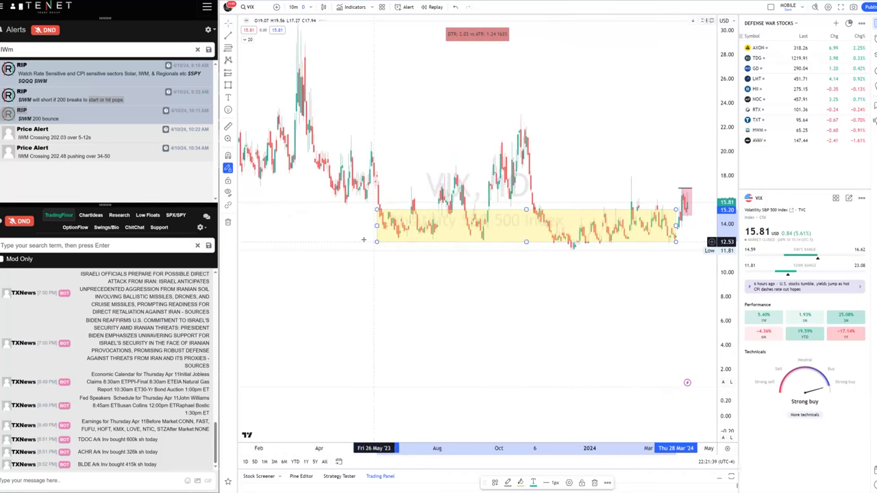
{"action": "left_click_drag", "start_coordinate": [377, 241], "coordinate": [346, 243]}
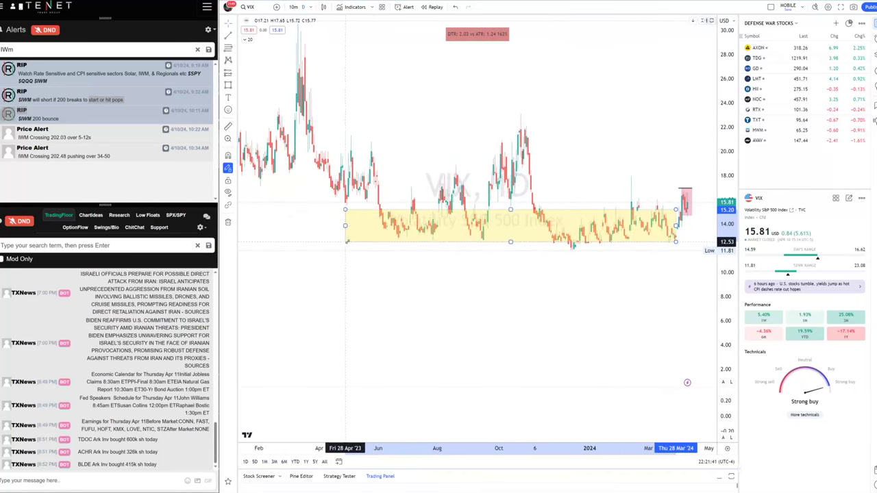
{"action": "left_click_drag", "start_coordinate": [709, 254], "coordinate": [685, 184]}
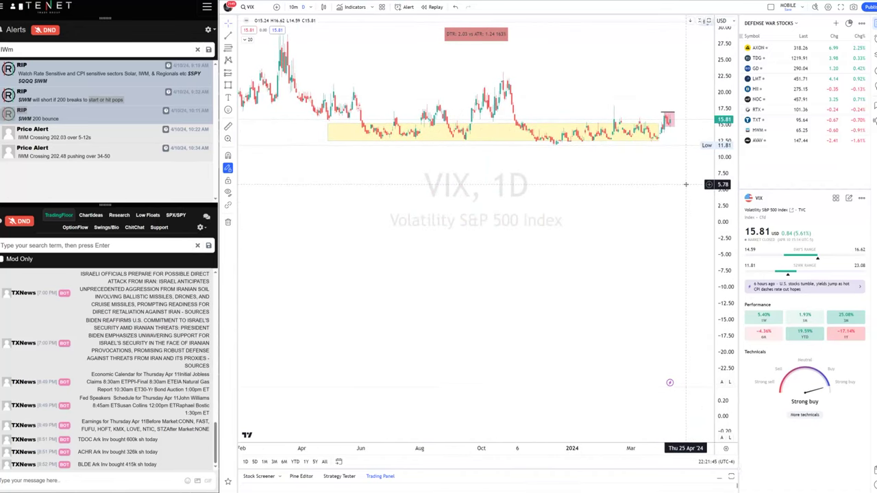